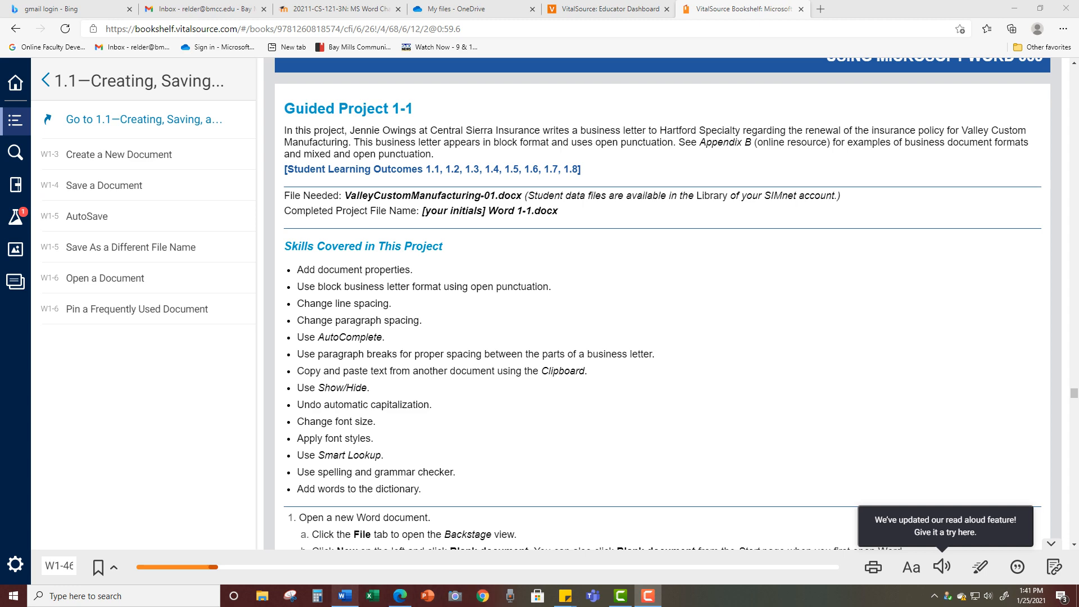
- Switch to the re Word 1-1 letter in Word and toggle its formatting marks off and on twice
left_click(345, 596)
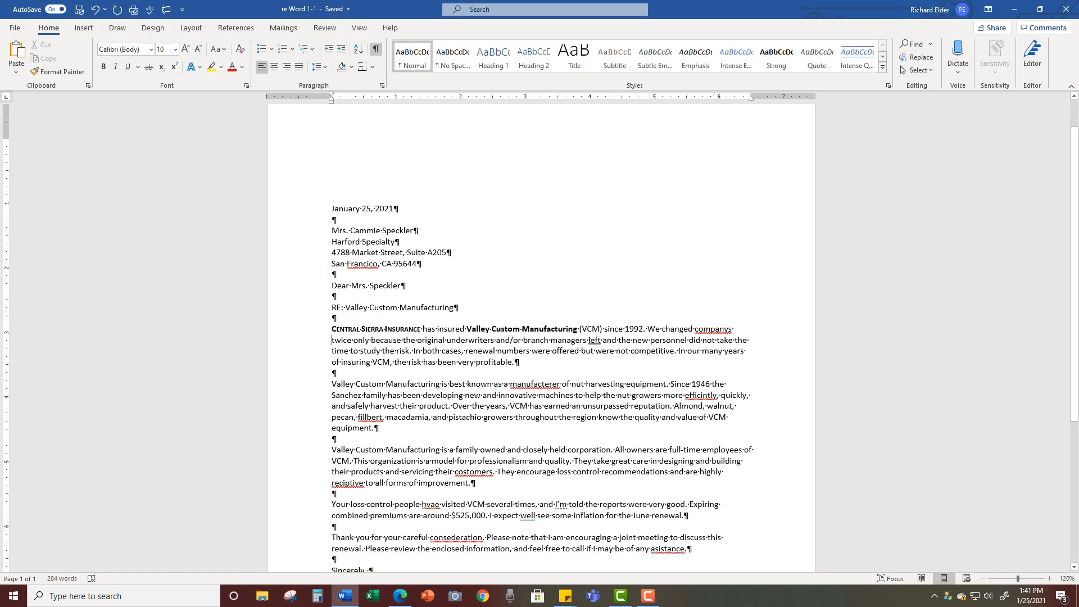
scroll(540, 337, "down", 2)
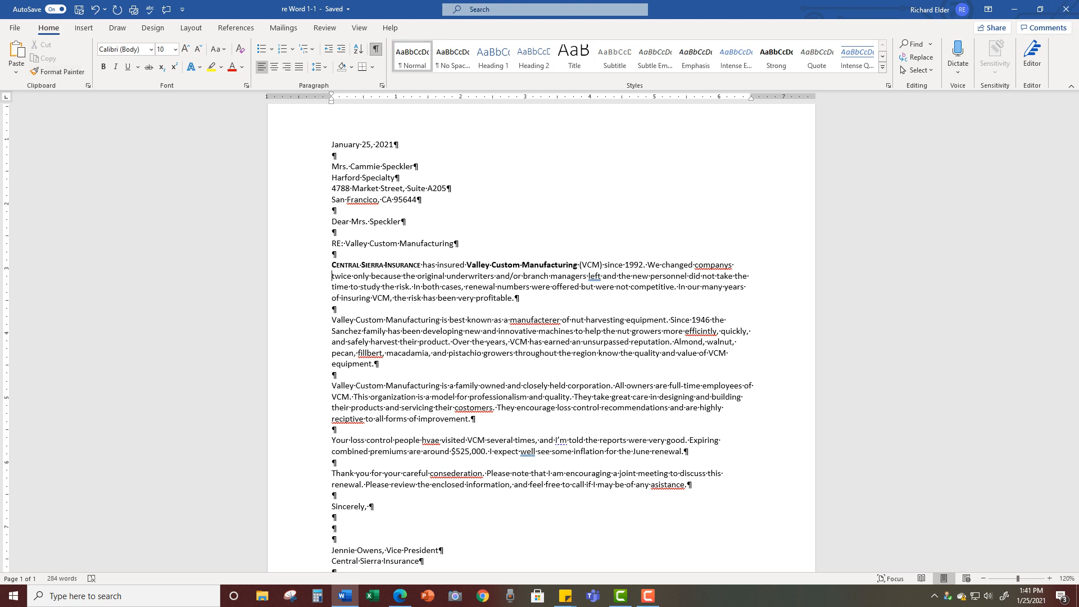
left_click(376, 49)
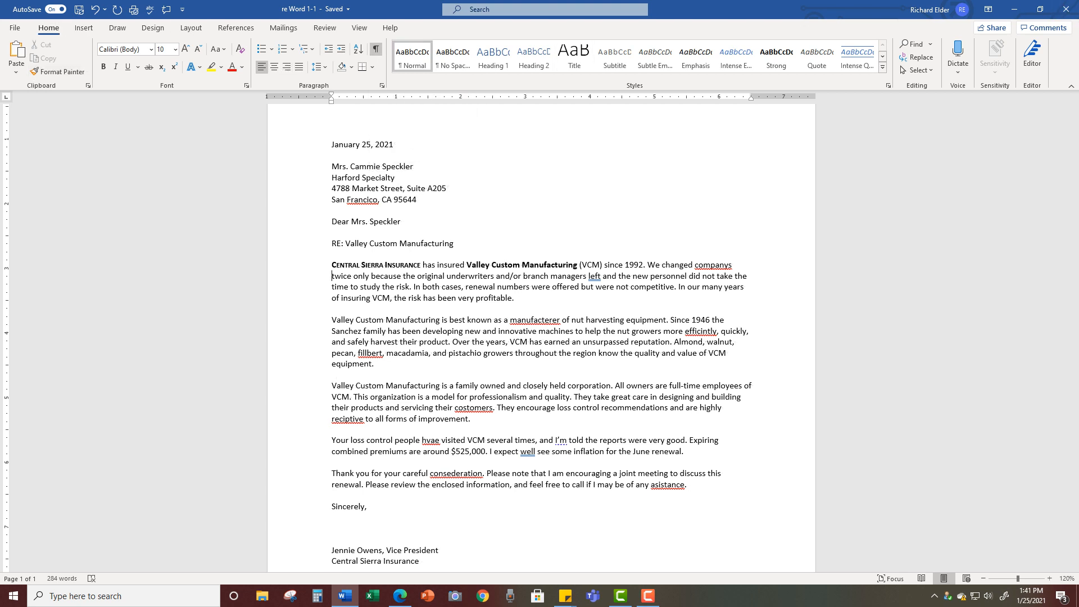
left_click(376, 49)
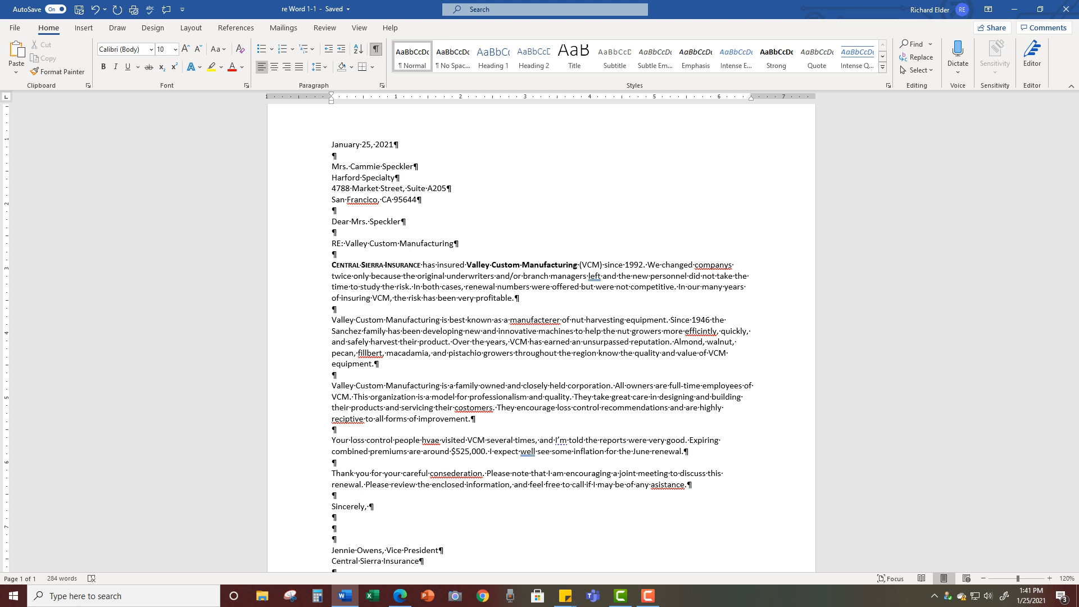
left_click(376, 49)
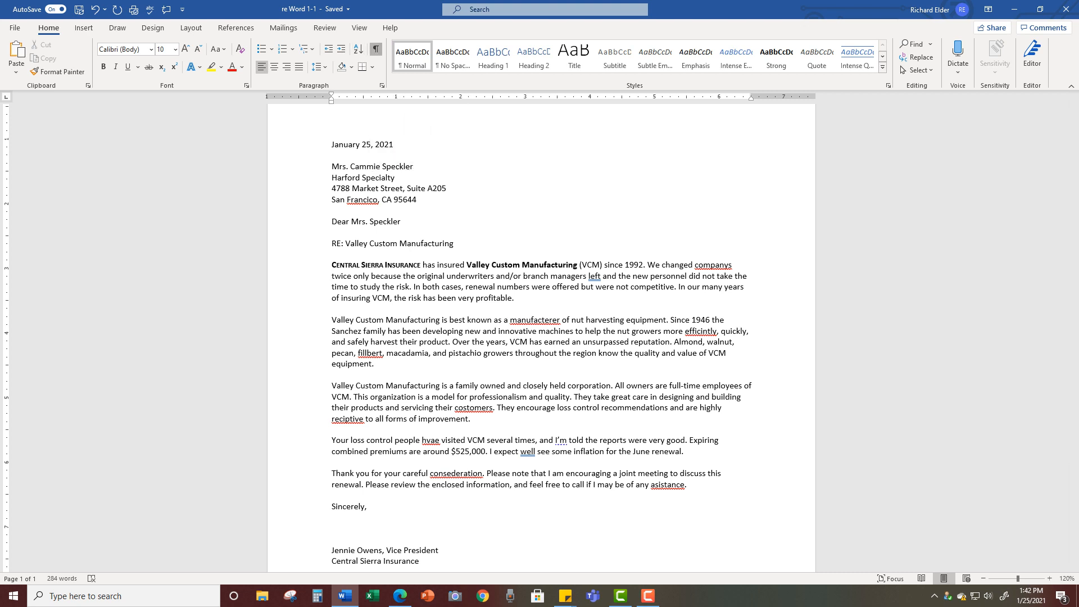
left_click(376, 49)
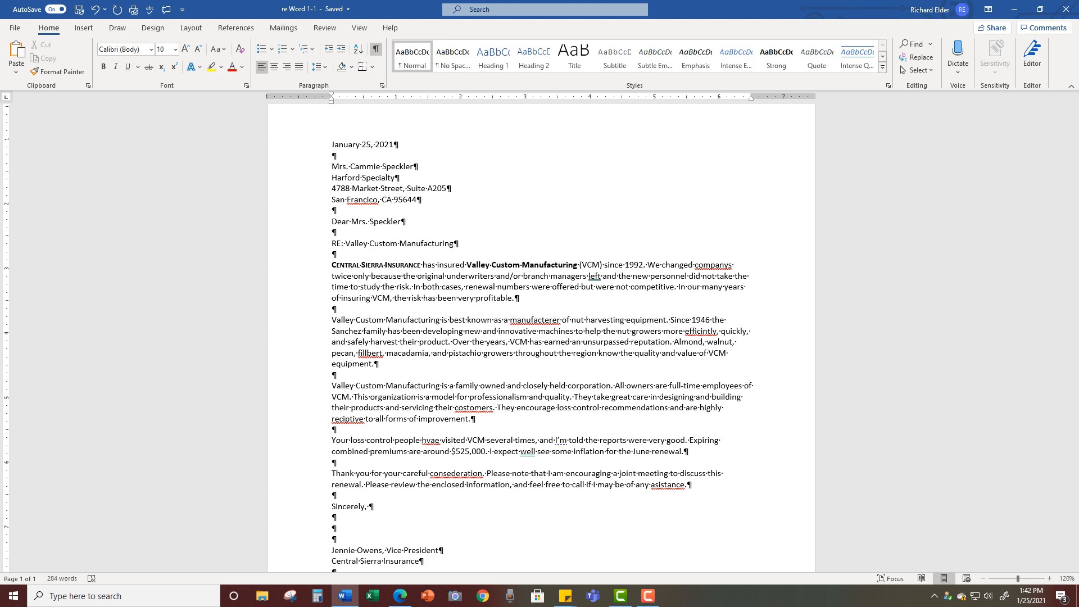
- Review the document's info page with its full list of properties expanded and collapsed, and return to the letter
left_click(15, 28)
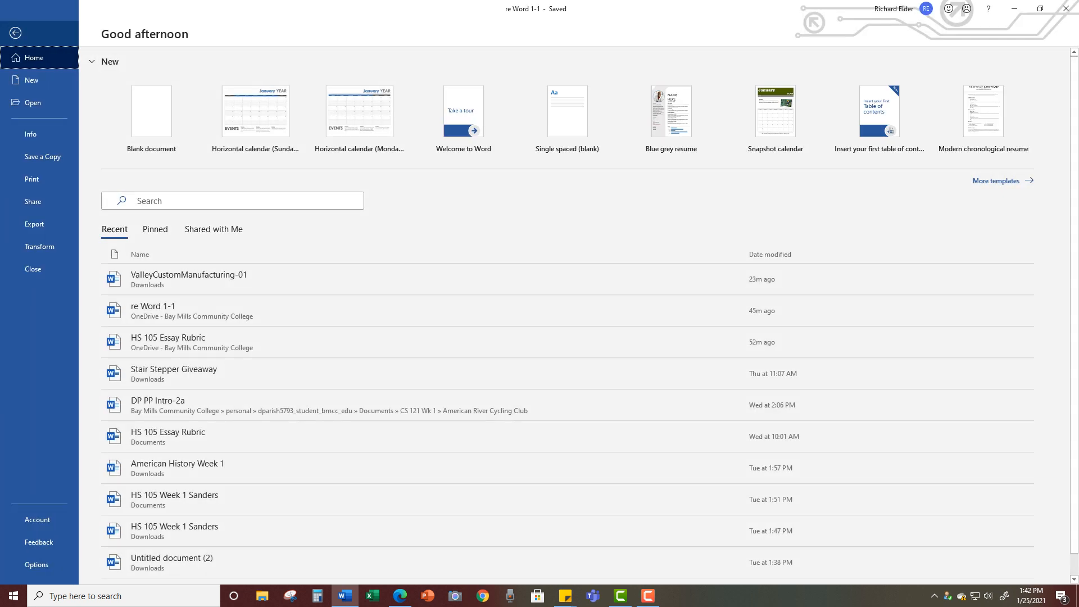
left_click(34, 134)
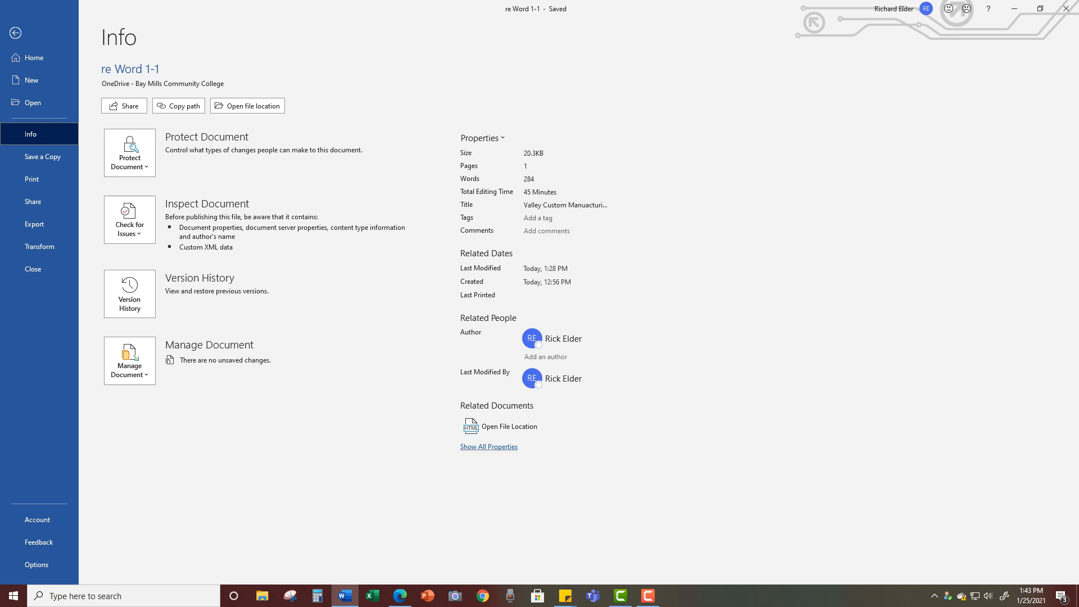
left_click(489, 447)
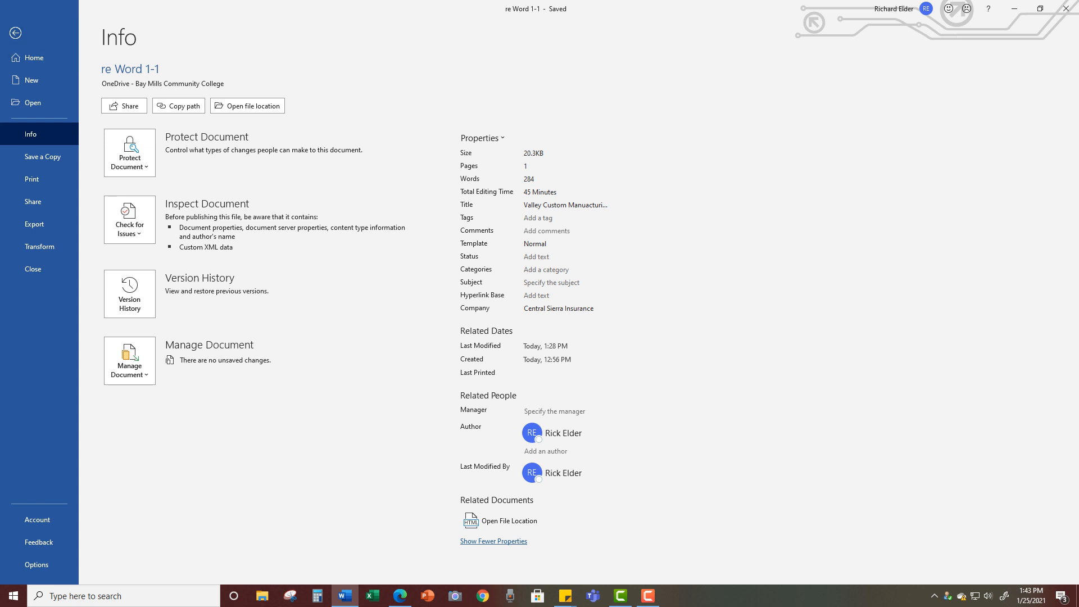
left_click(493, 541)
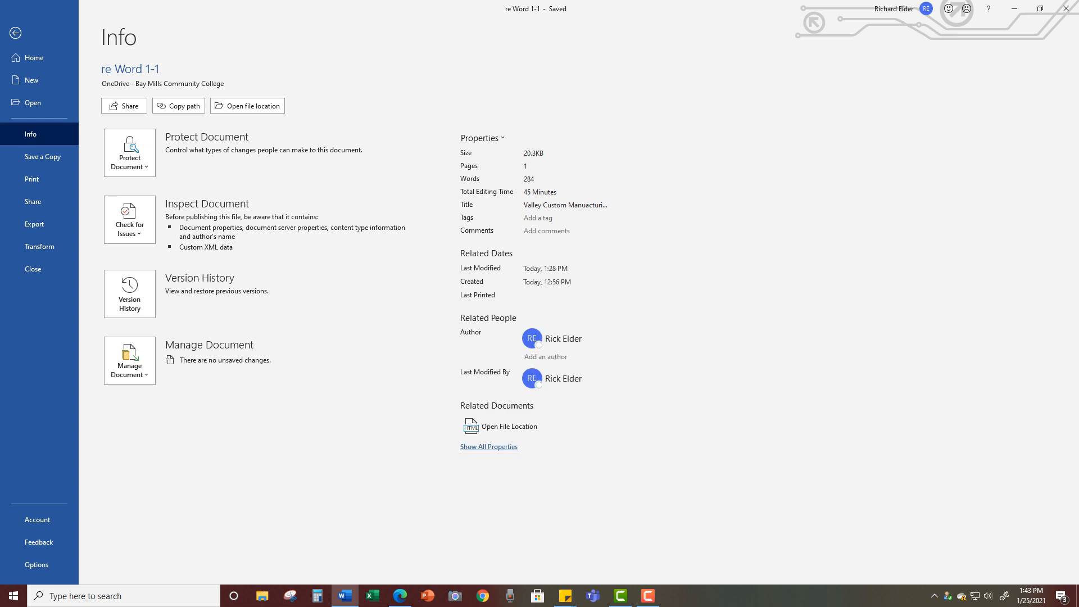
left_click(488, 447)
left_click(493, 541)
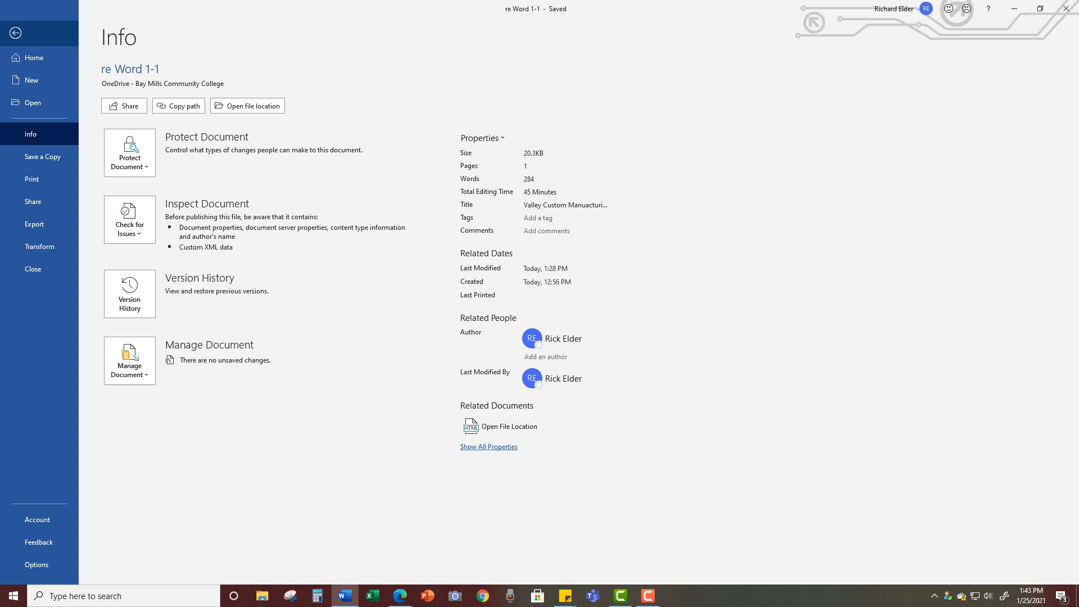
left_click(15, 33)
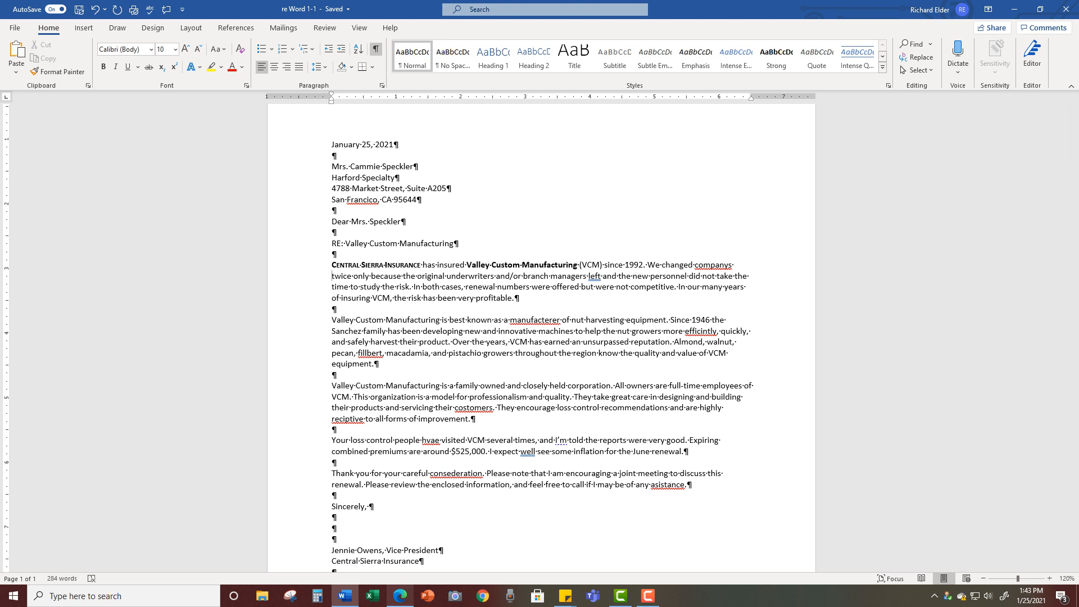
- Switch to the browser, download ValleyCustomManufacturing-01.docx from the Moodle assignment page, and open it in Word with editing enabled
left_click(400, 596)
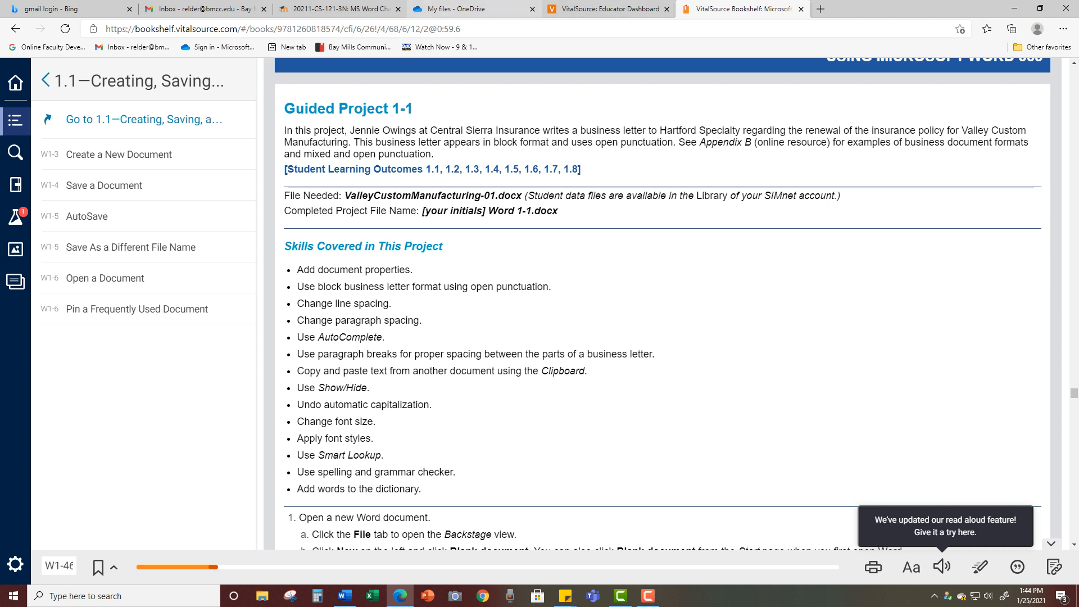
left_click(337, 9)
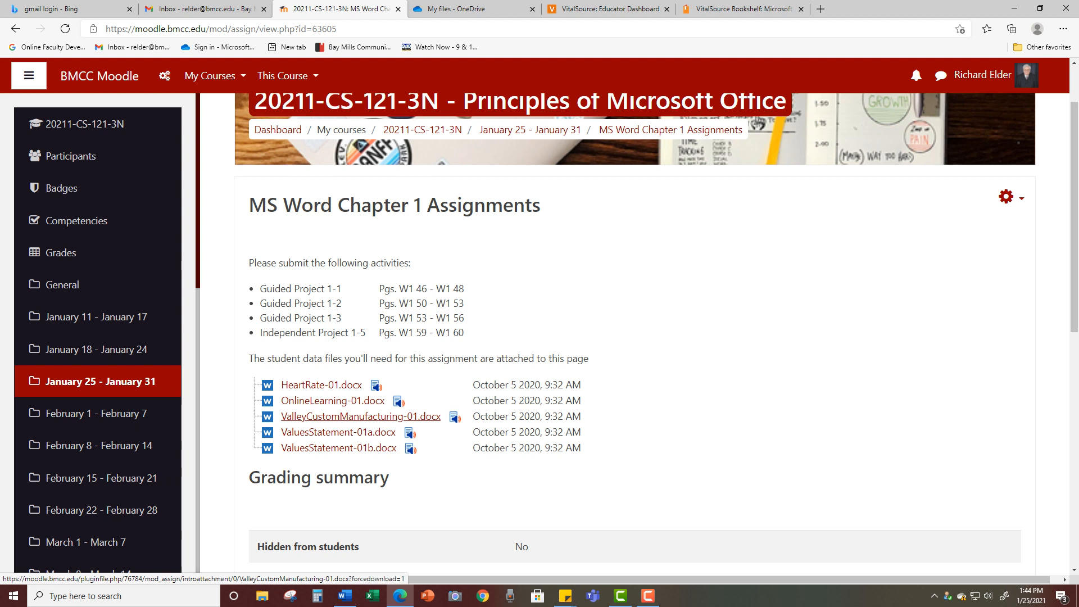
left_click(360, 417)
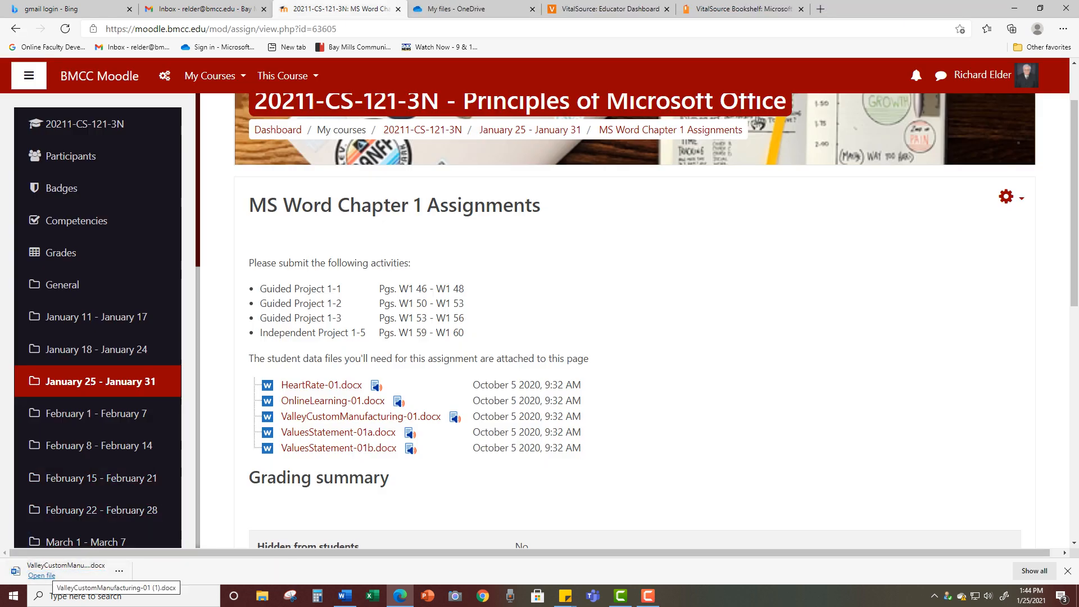
left_click(56, 570)
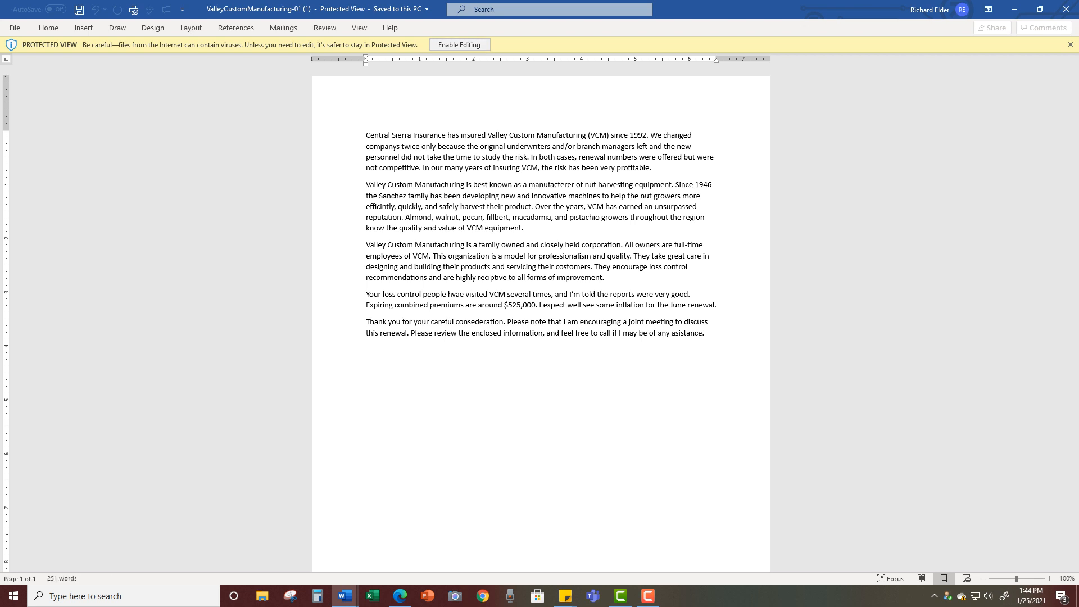
left_click(460, 45)
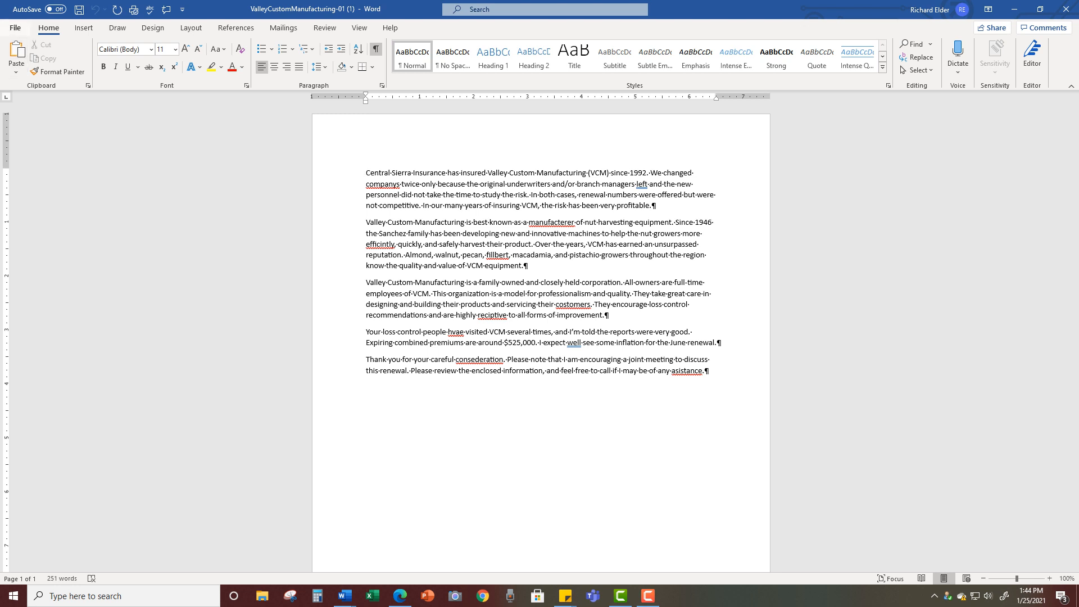
- Extend the selection line by line from the start through the final paragraph and copy the text
key("shift+Down")
key("shift+Down")
key("shift+Down")
key("shift+Down")
key("shift+Down")
key("shift+Down")
key("shift+Down")
key("shift+Down")
key("shift+Down")
key("shift+Down")
key("shift+Down")
key("shift+Down")
key("shift+Down")
key("shift+Down")
key("shift+Down")
key("shift+Down")
key("shift+Down")
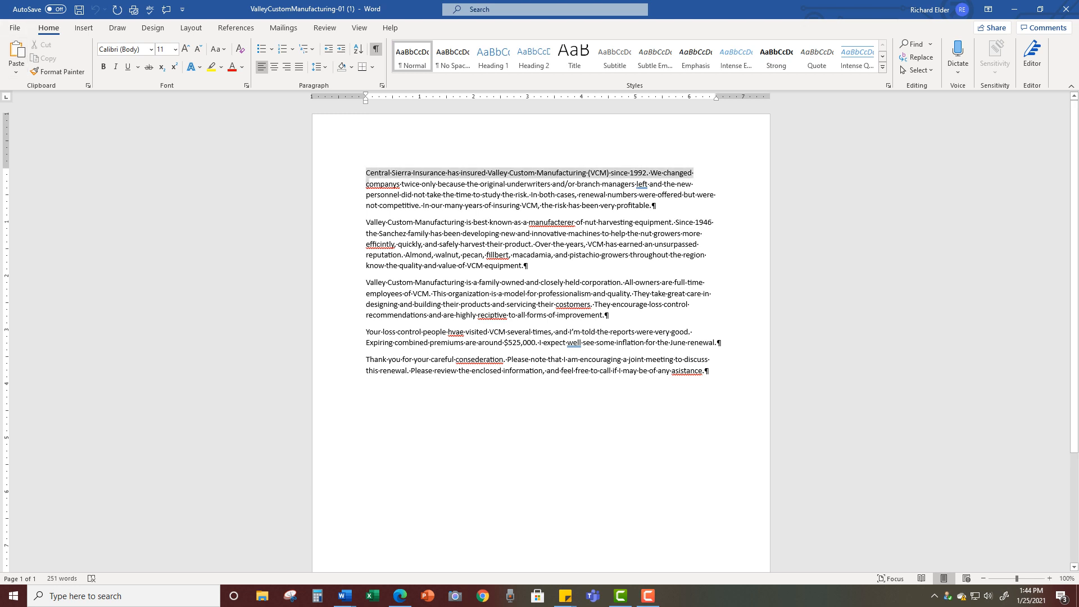
key("shift+Down")
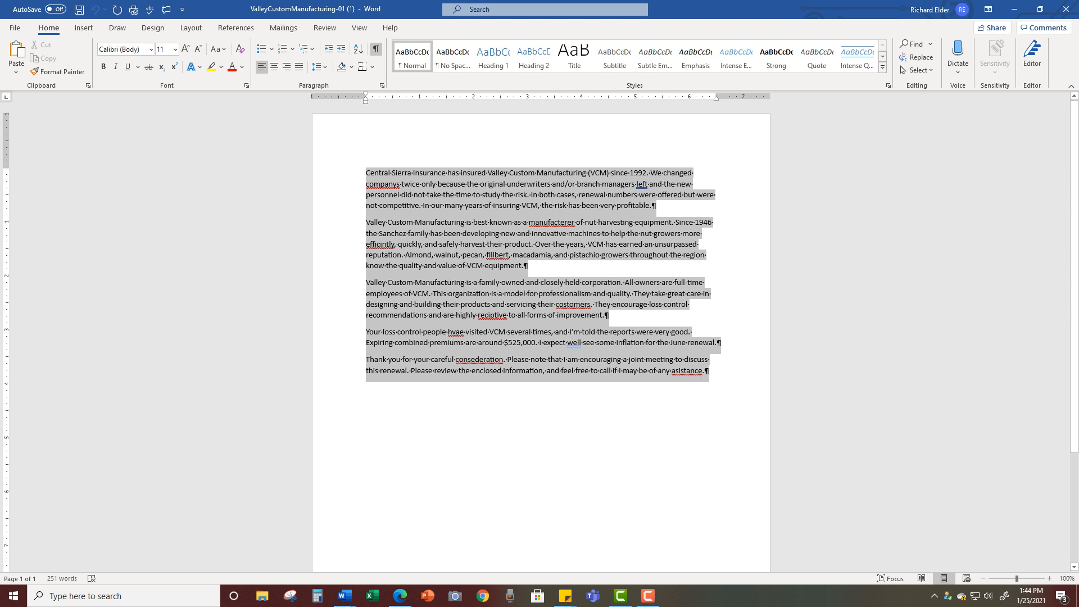
key("ctrl+c")
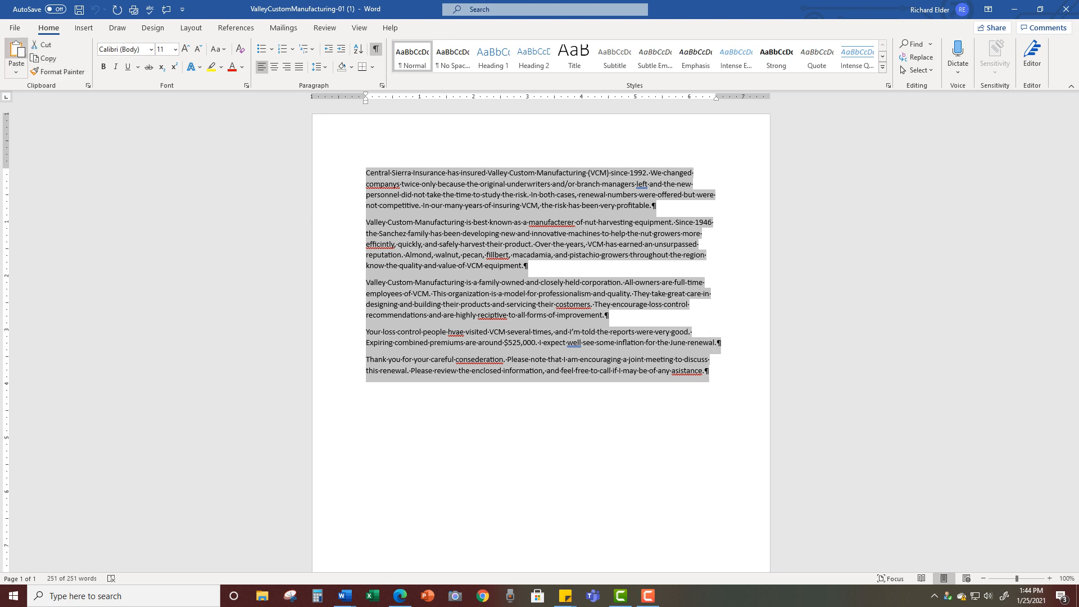
- Clear the selection, select the entire document in one go, and copy it again
left_click(476, 371)
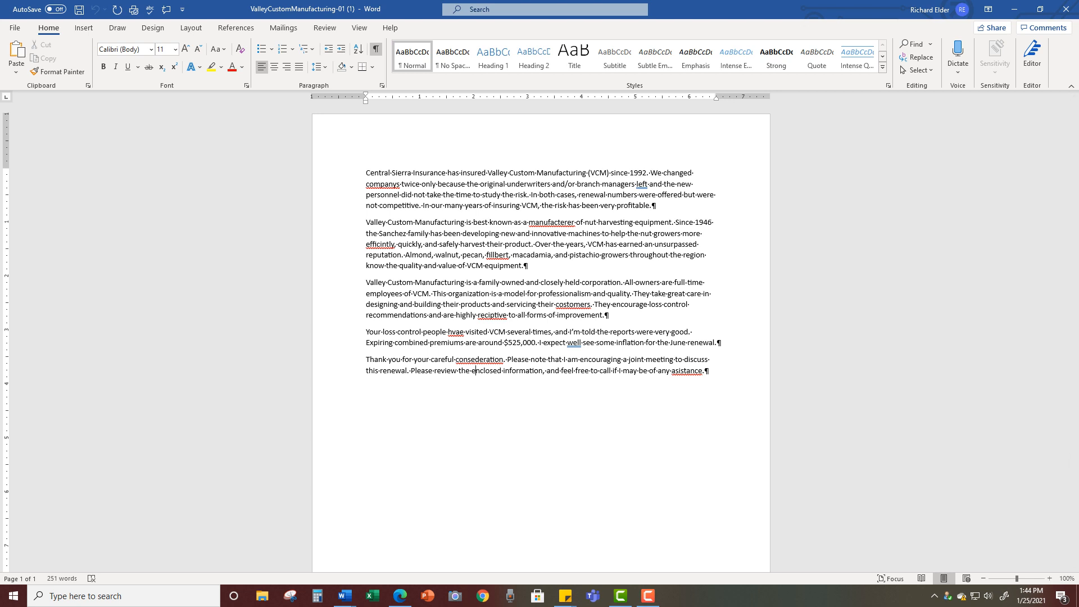
key("ctrl+a")
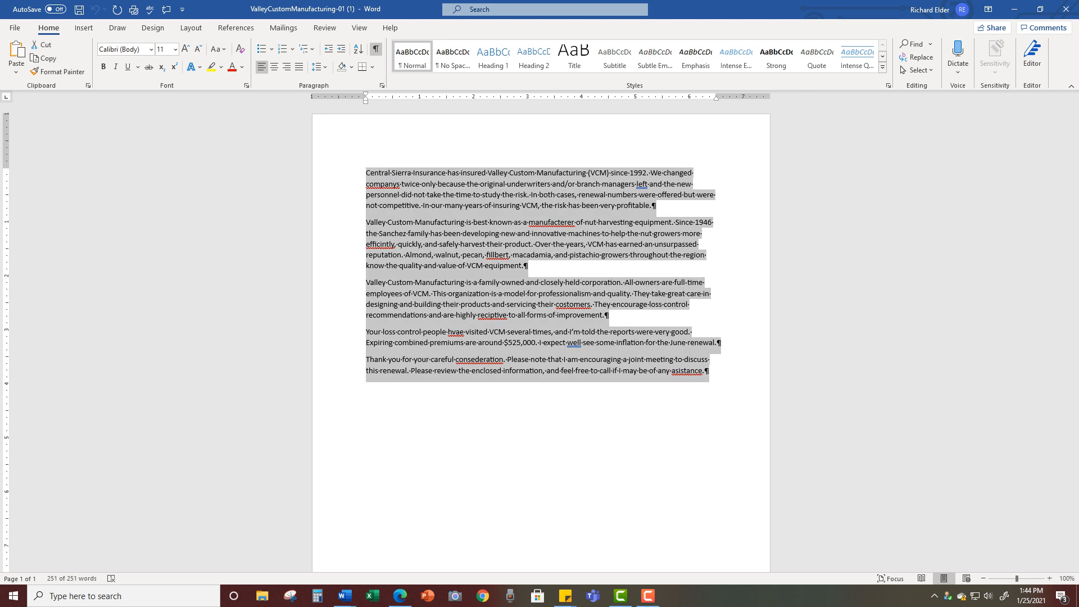
key("ctrl+c")
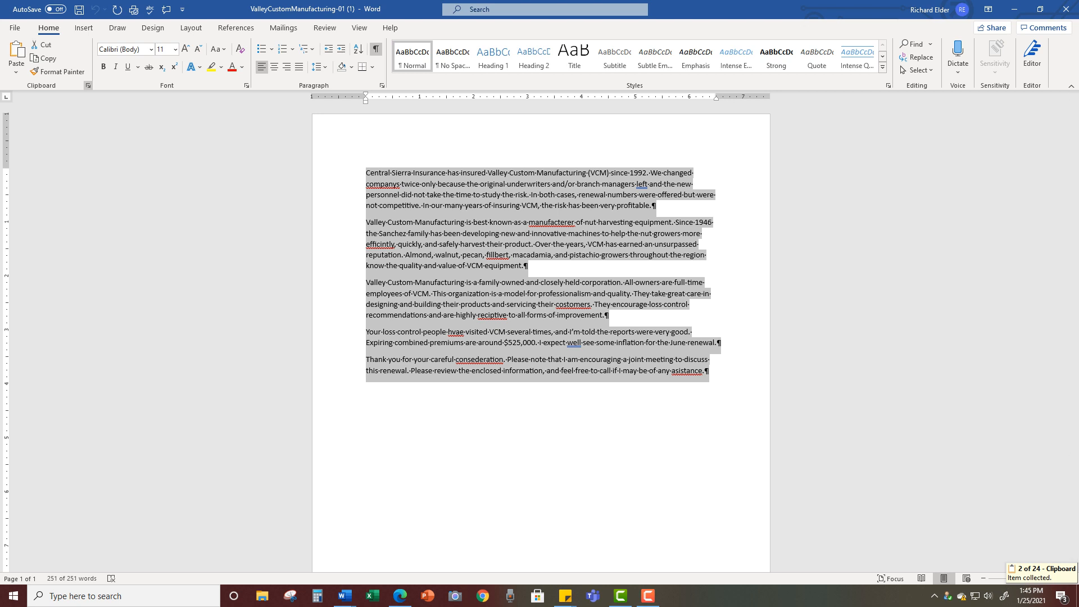
- Show the Office Clipboard contents and delete the older duplicate of the copied text
left_click(87, 86)
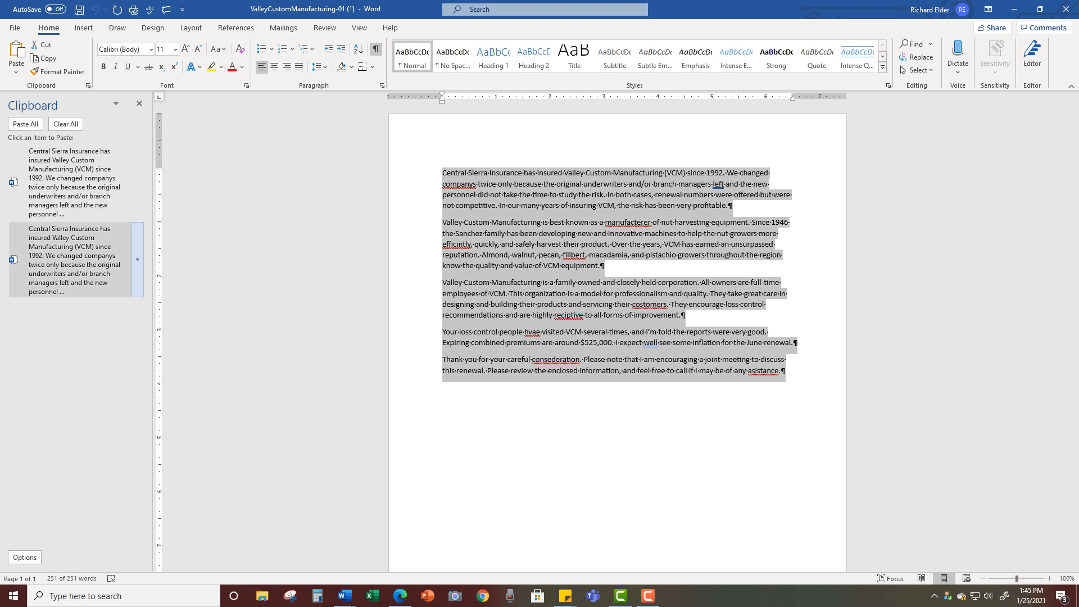
left_click(138, 259)
left_click(119, 321)
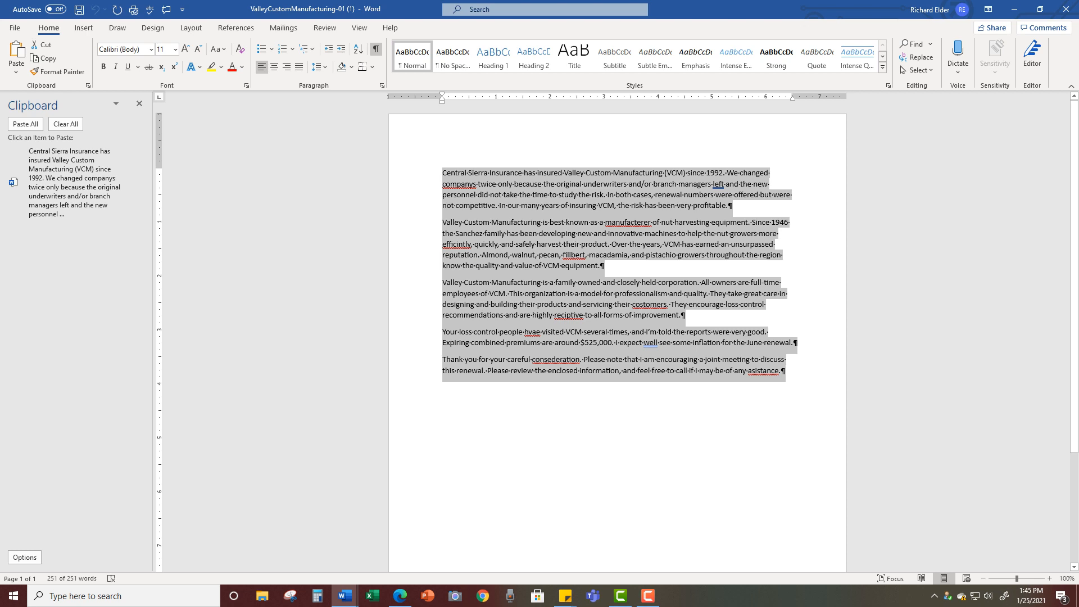
- Paste all Clipboard items into a new blank document and close that document without saving
key("ctrl+n")
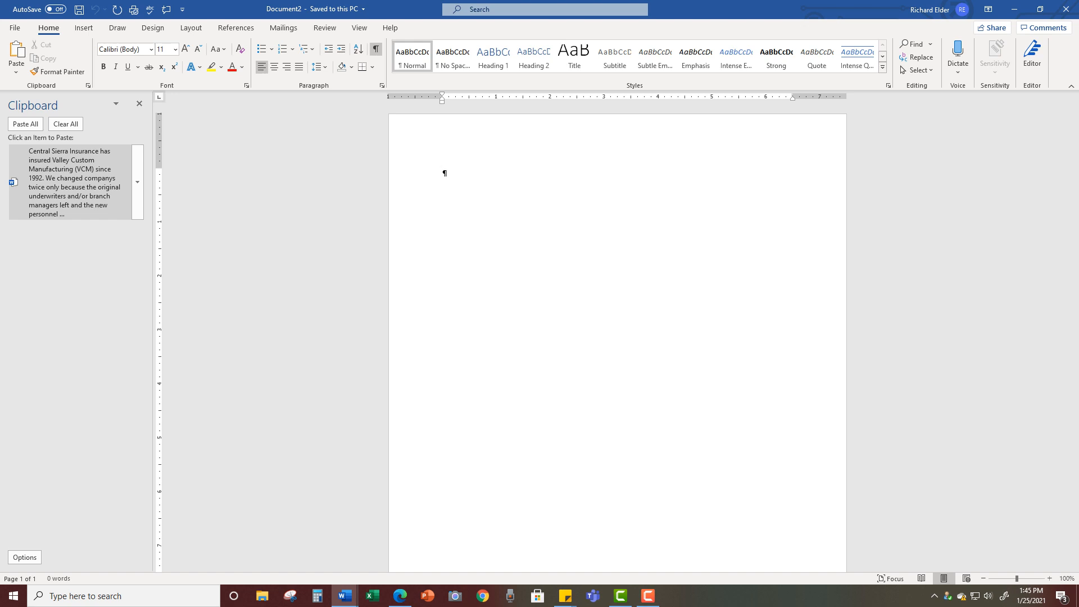
left_click(26, 124)
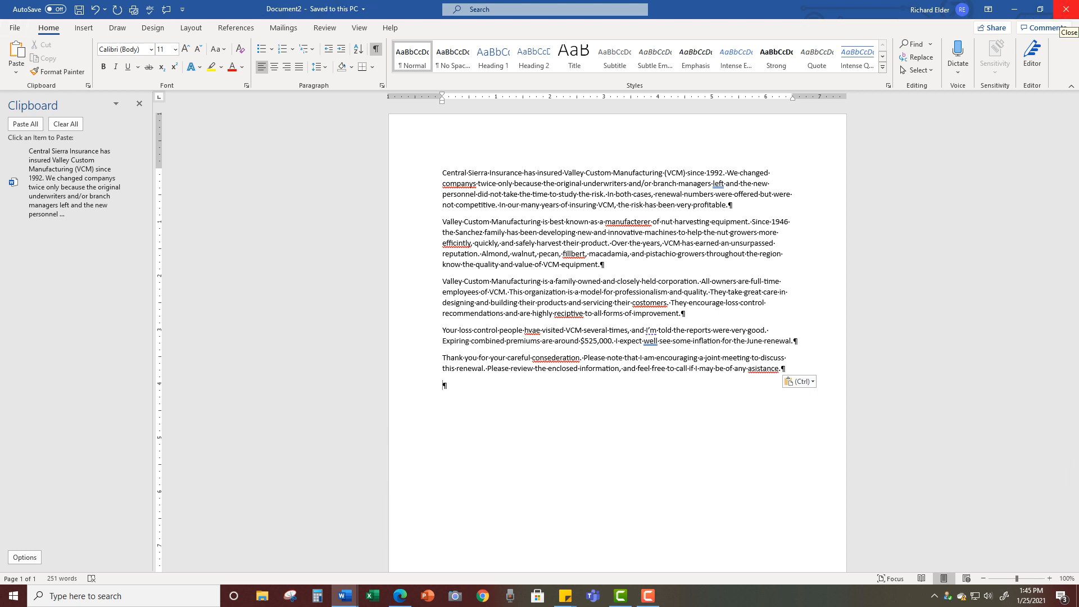
left_click(1066, 9)
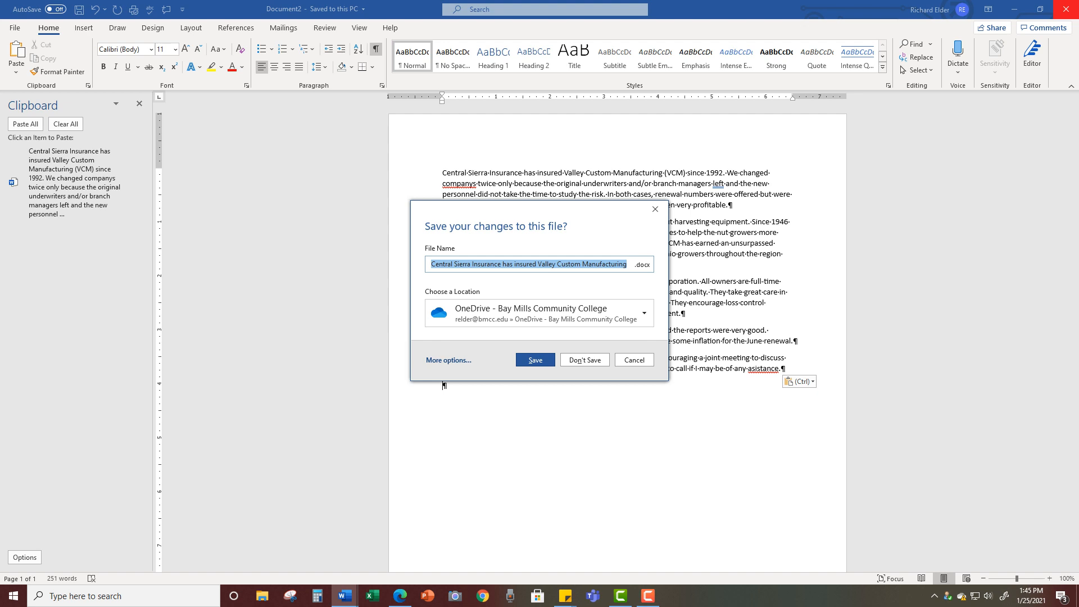
left_click(584, 359)
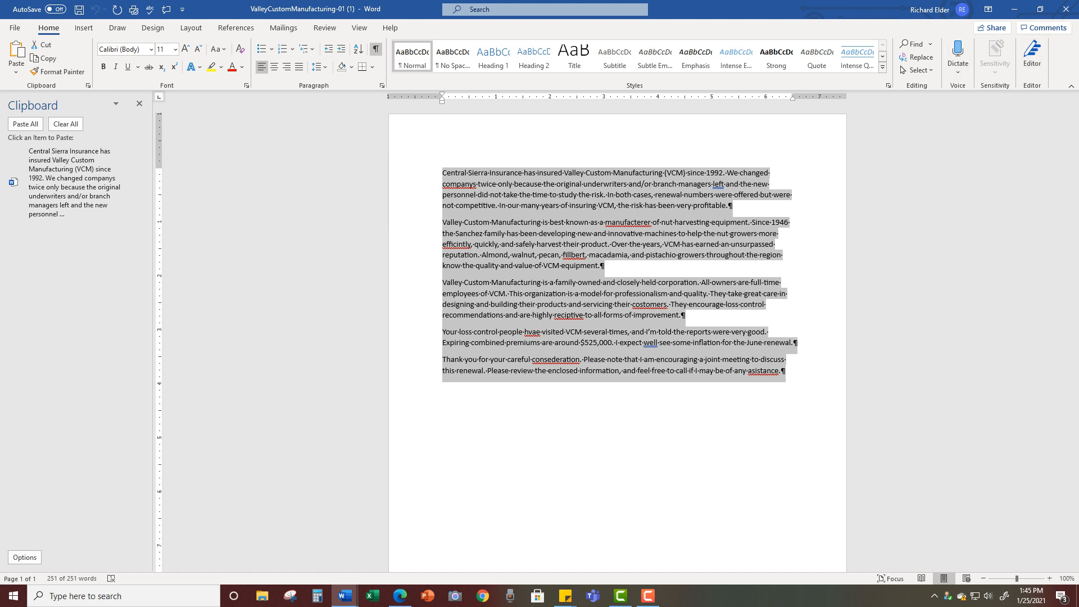
- Close the ValleyCustomManufacturing-01 document and run the Editor check for spelling and grammar on the re Word 1-1 letter
left_click(1066, 9)
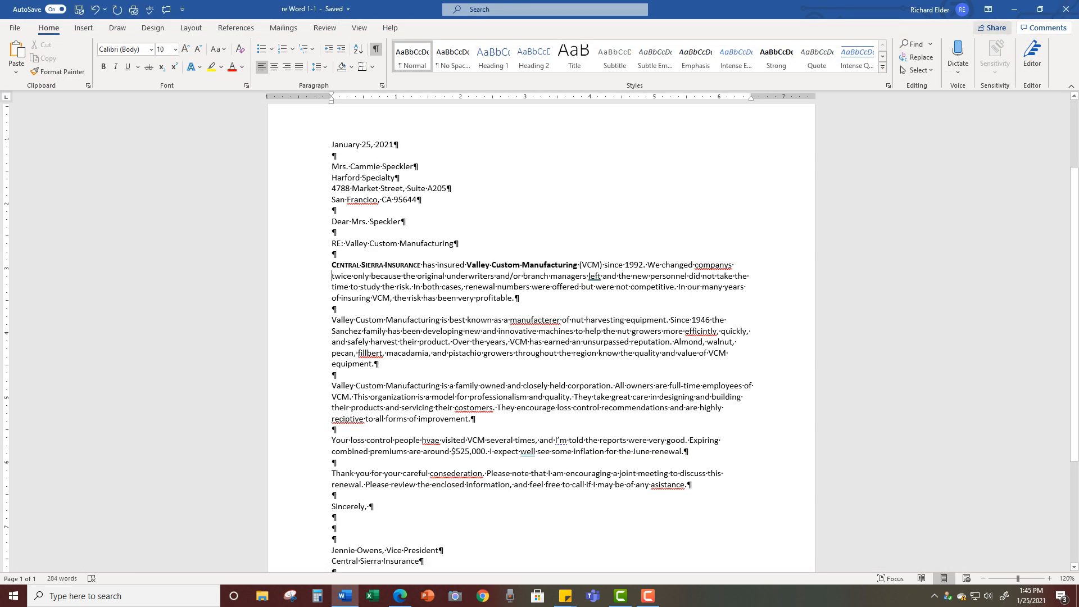
scroll(539, 337, "down", 1)
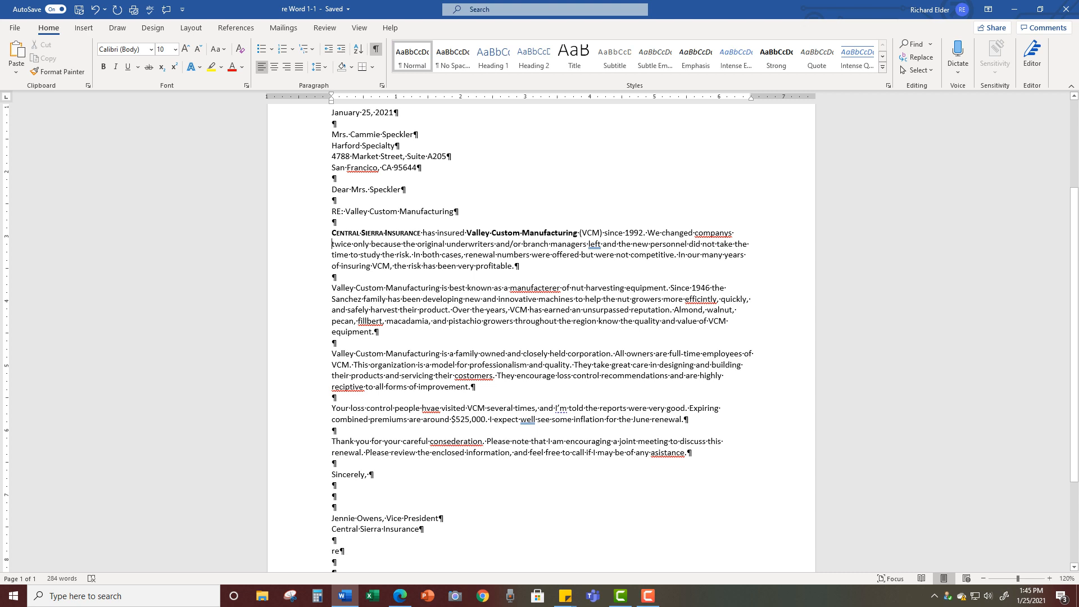
scroll(539, 337, "up", 1)
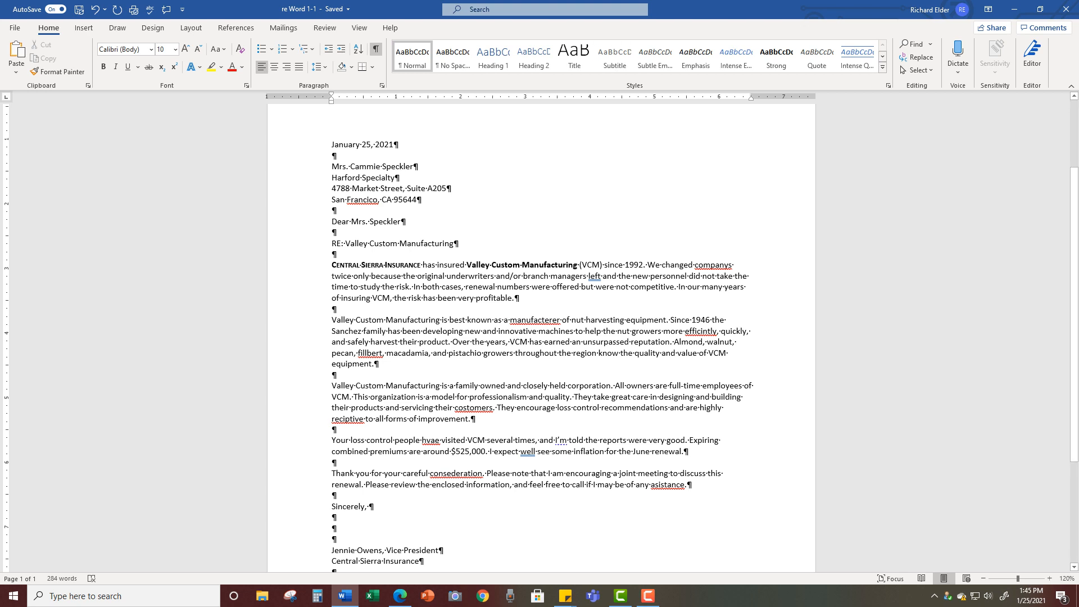
scroll(539, 337, "down", 1)
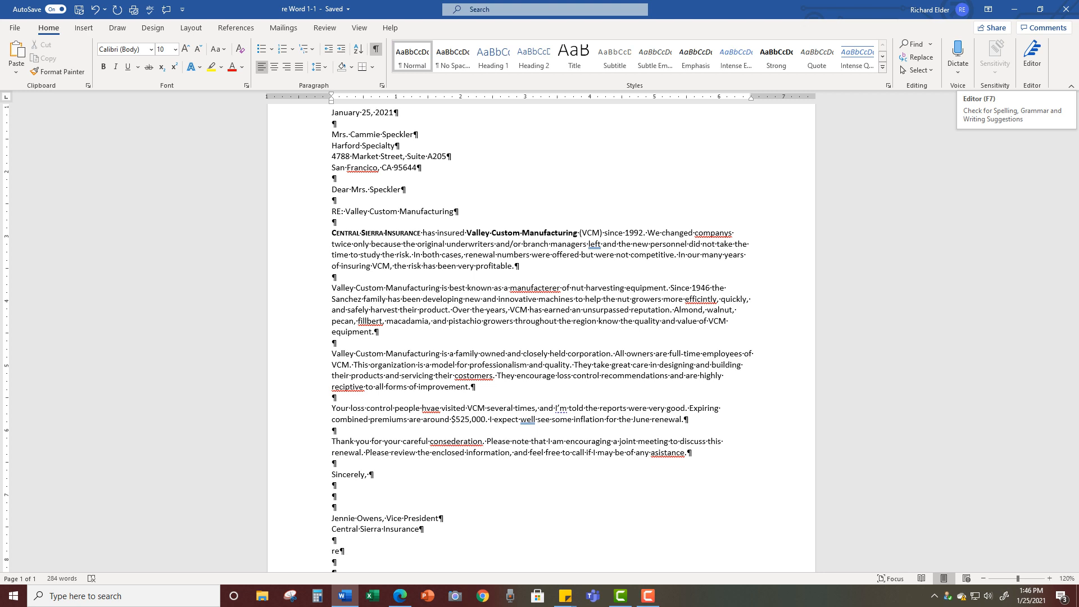
left_click(1032, 58)
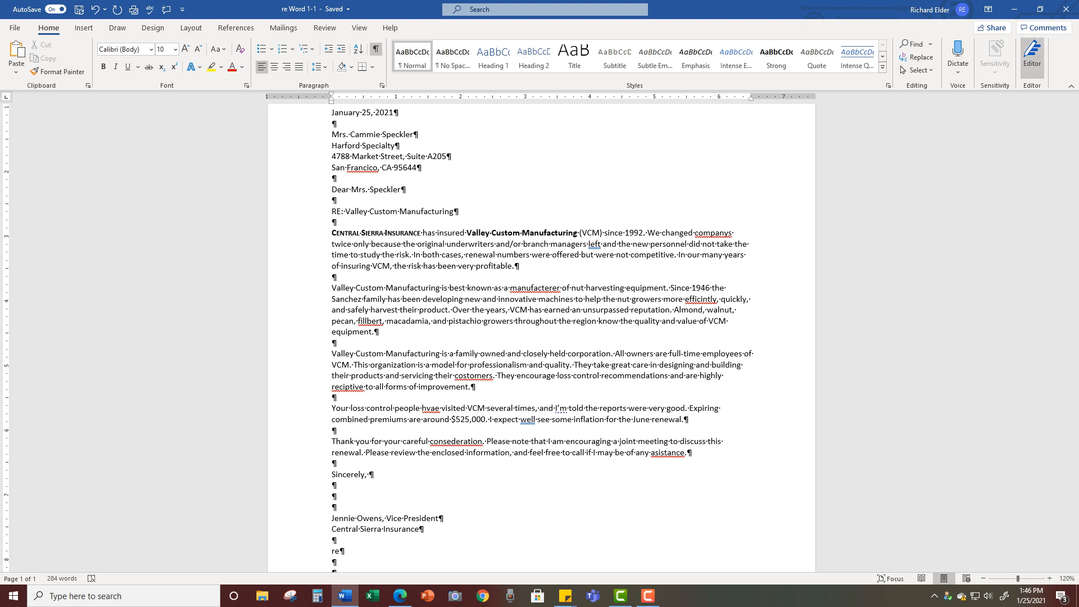
left_click(1032, 56)
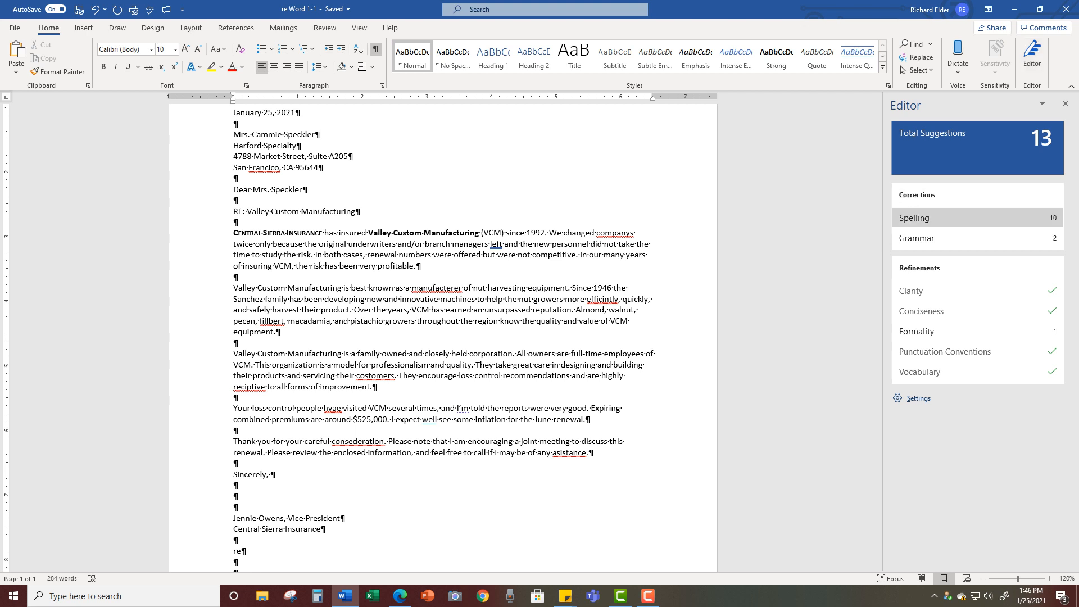
- Correct the spelling errors to manufacturer, efficiently, filbert, customers and receptive using the Editor's suggestions
left_click(978, 218)
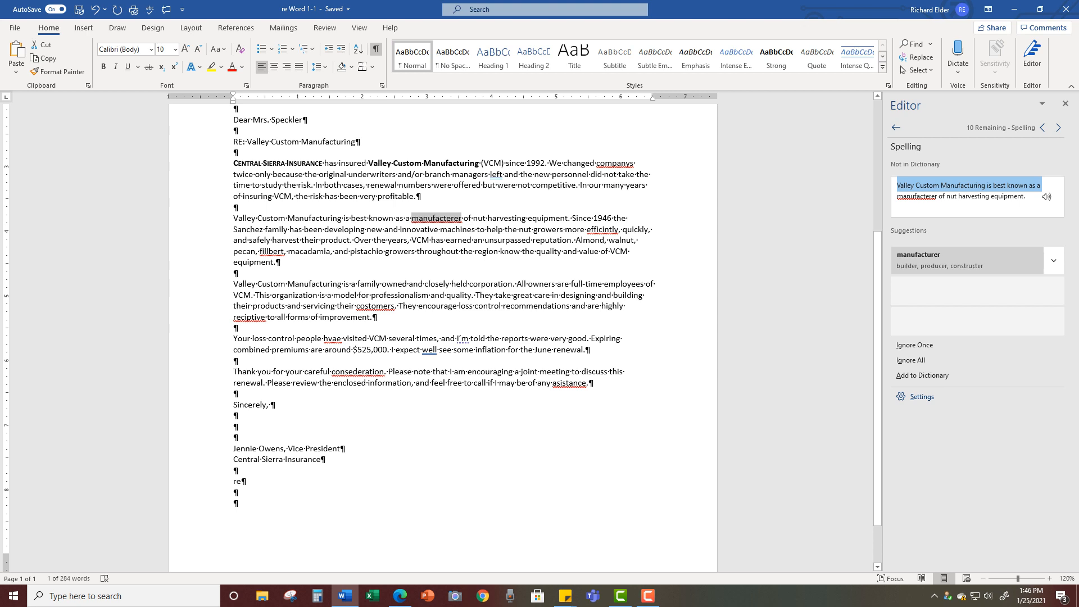
left_click(967, 260)
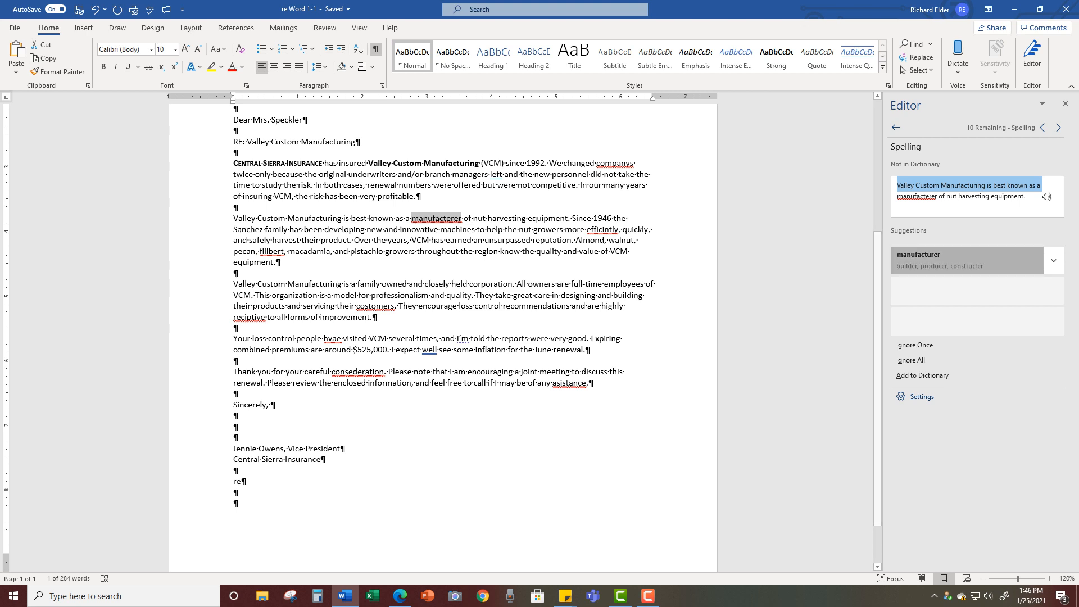
left_click(967, 260)
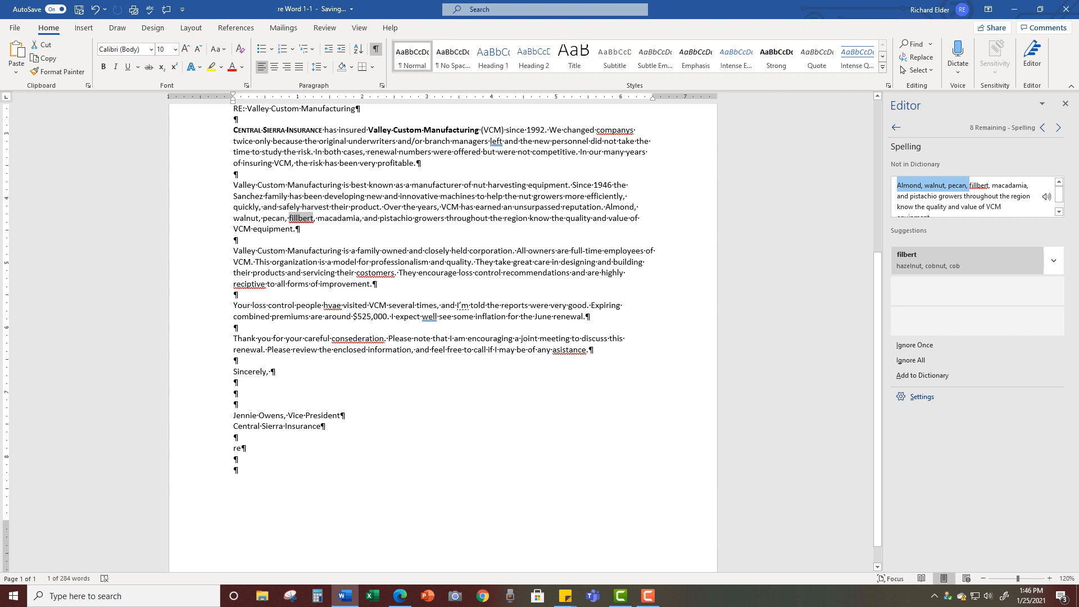
left_click(967, 260)
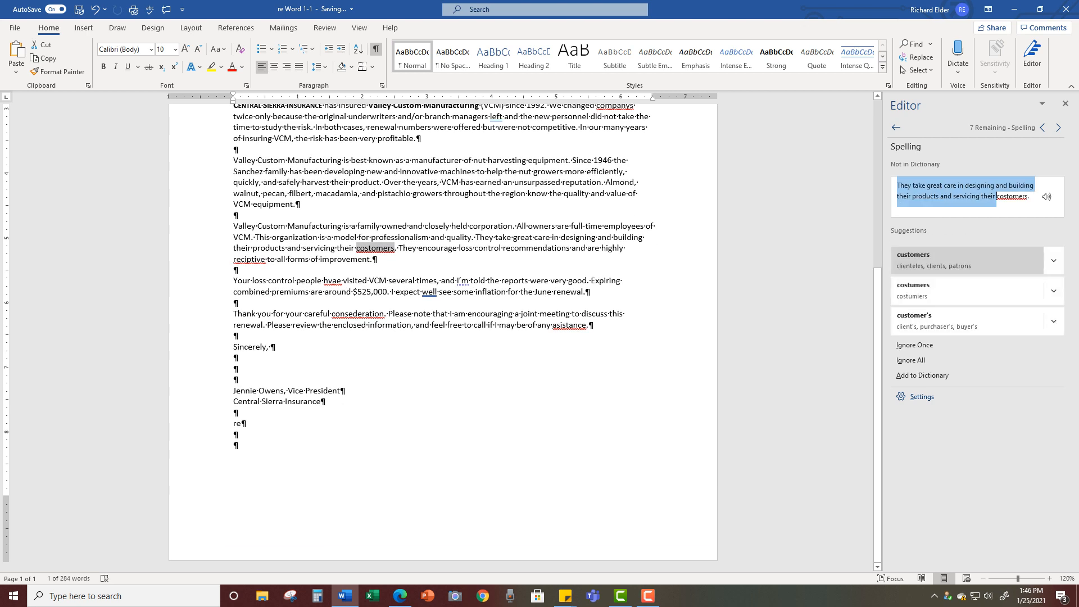
left_click(967, 260)
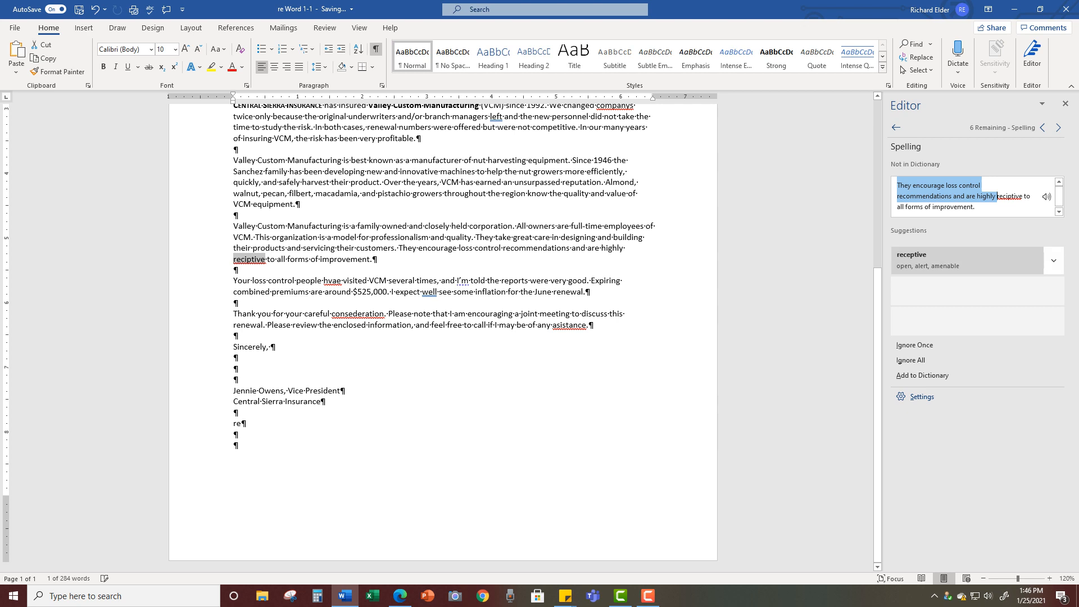
left_click(967, 260)
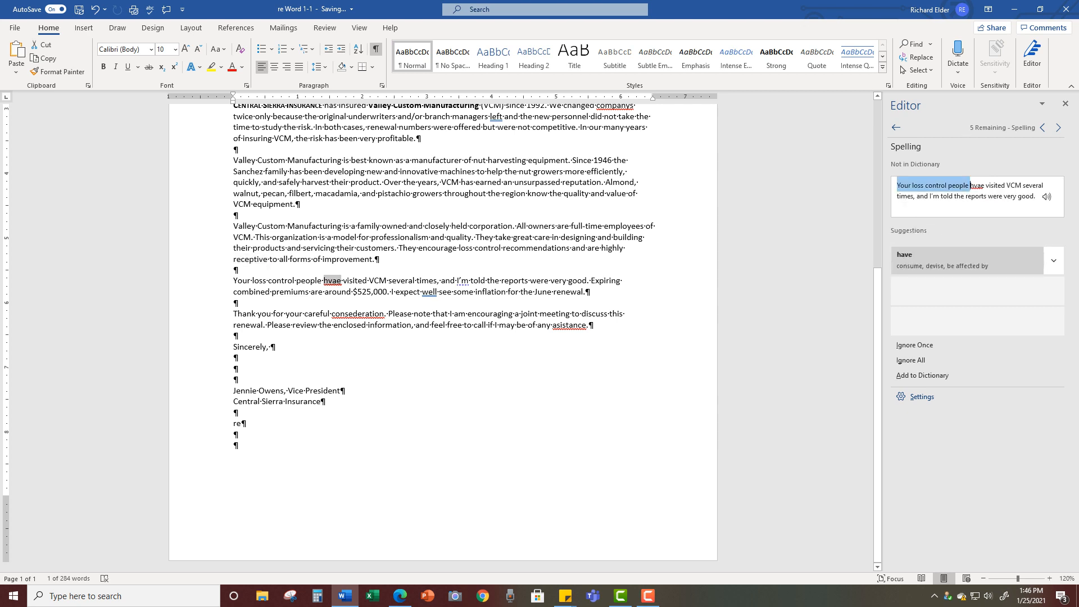
- Finish the spelling review by correcting to have, consideration, assistance and companies, ignoring Francico once
left_click(966, 260)
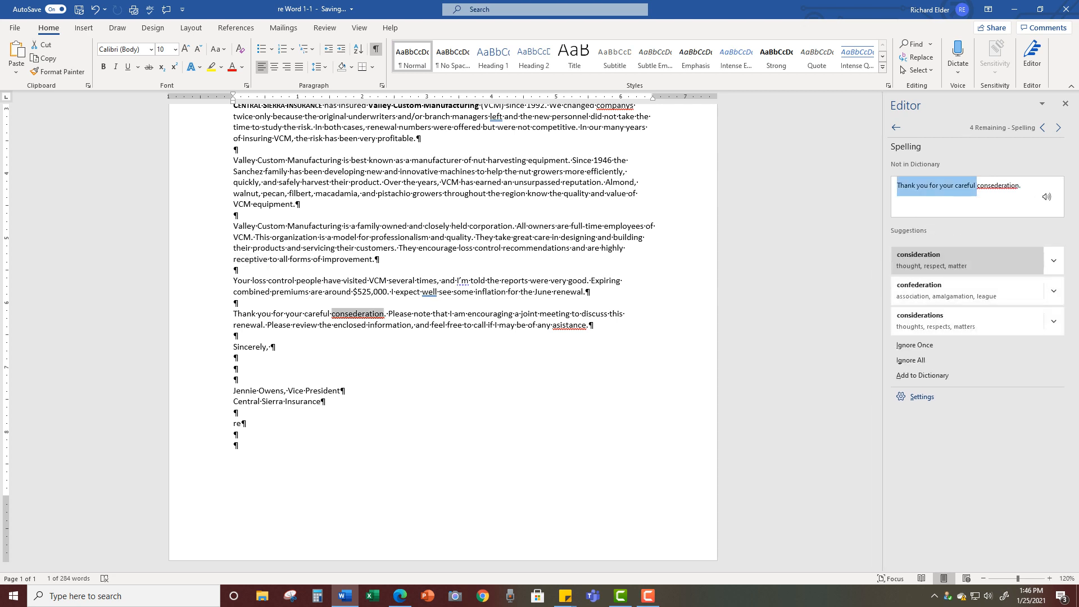
left_click(967, 261)
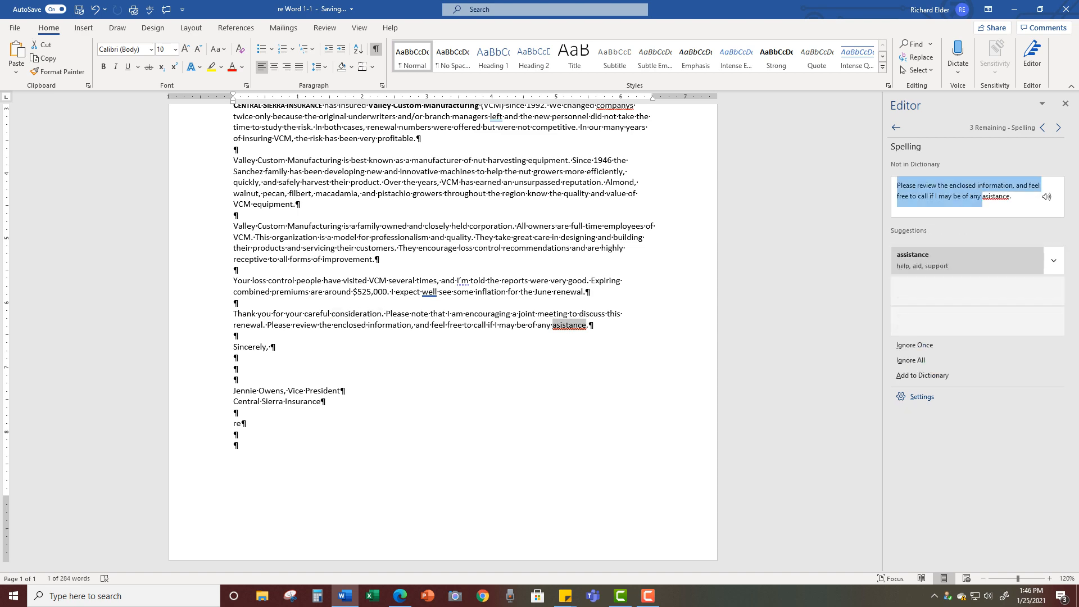
left_click(967, 261)
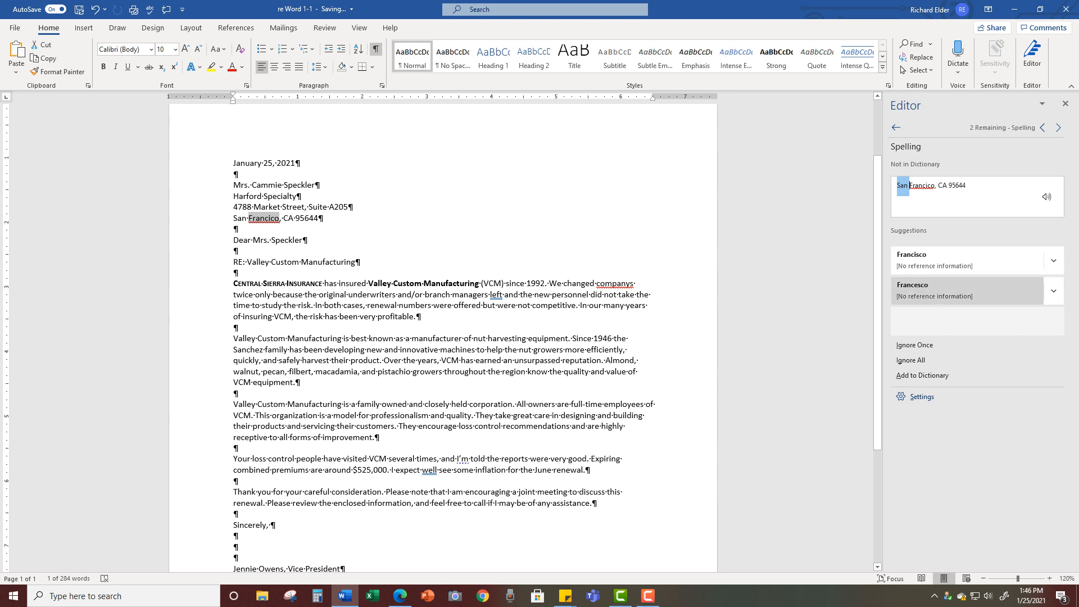
left_click(914, 344)
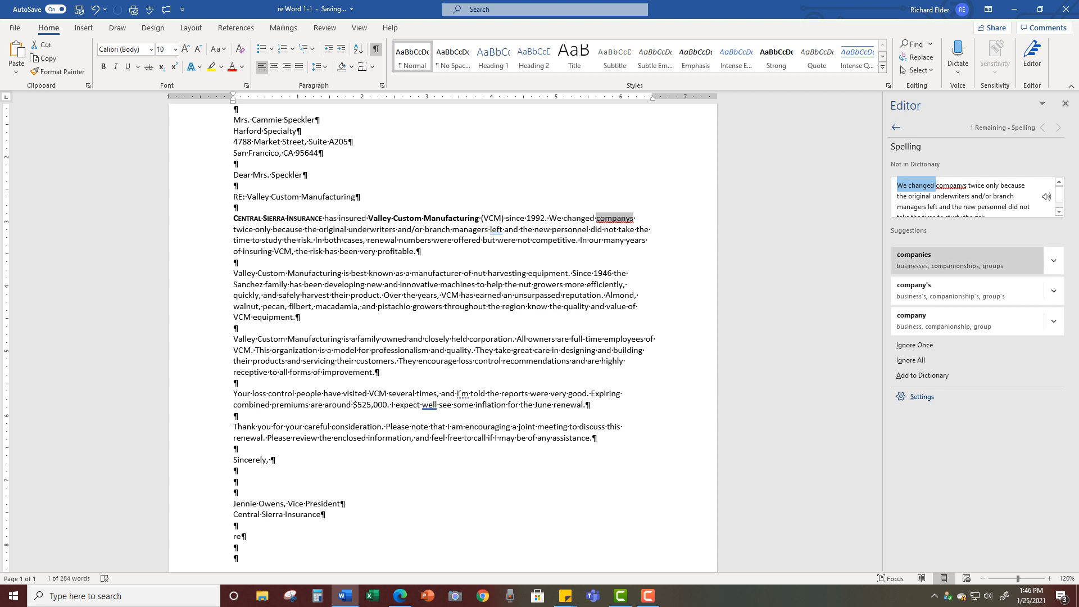
left_click(950, 259)
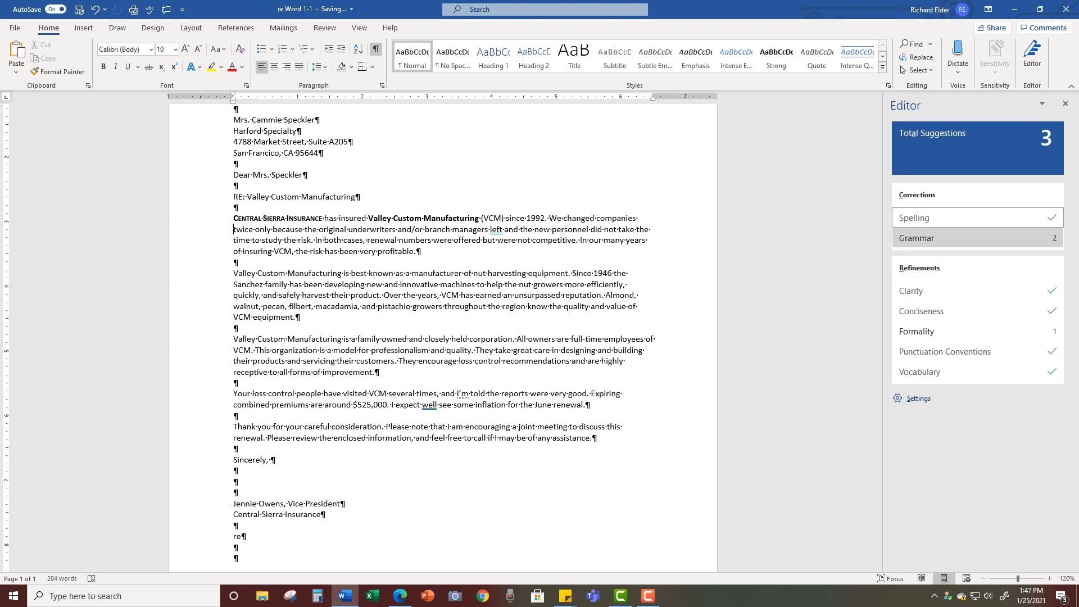
- Review the grammar issues and accept the suggestions "left," with a comma and "we'll"
left_click(945, 237)
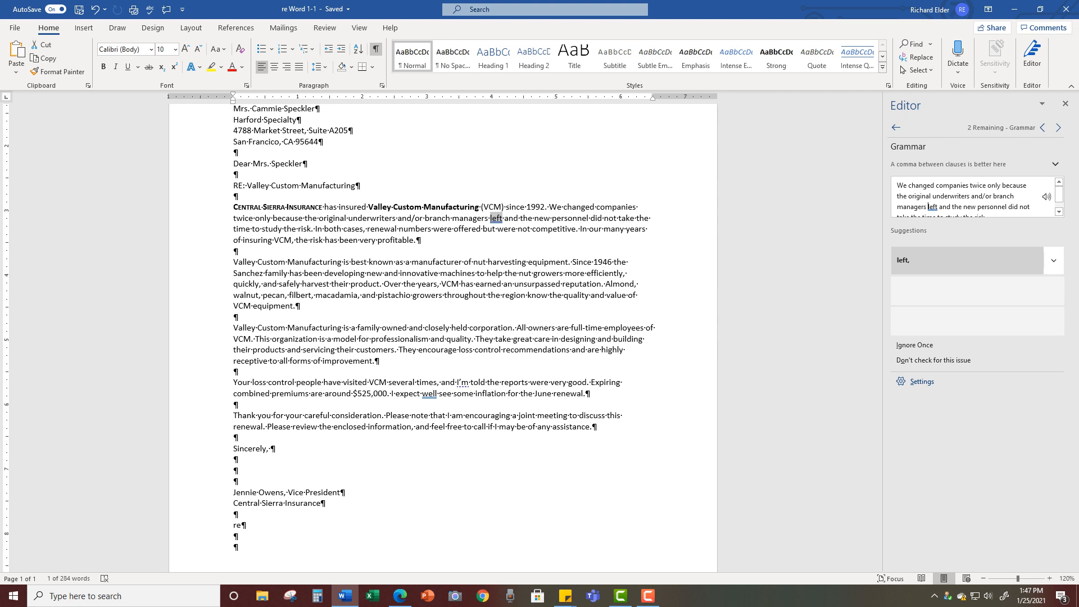
left_click(967, 259)
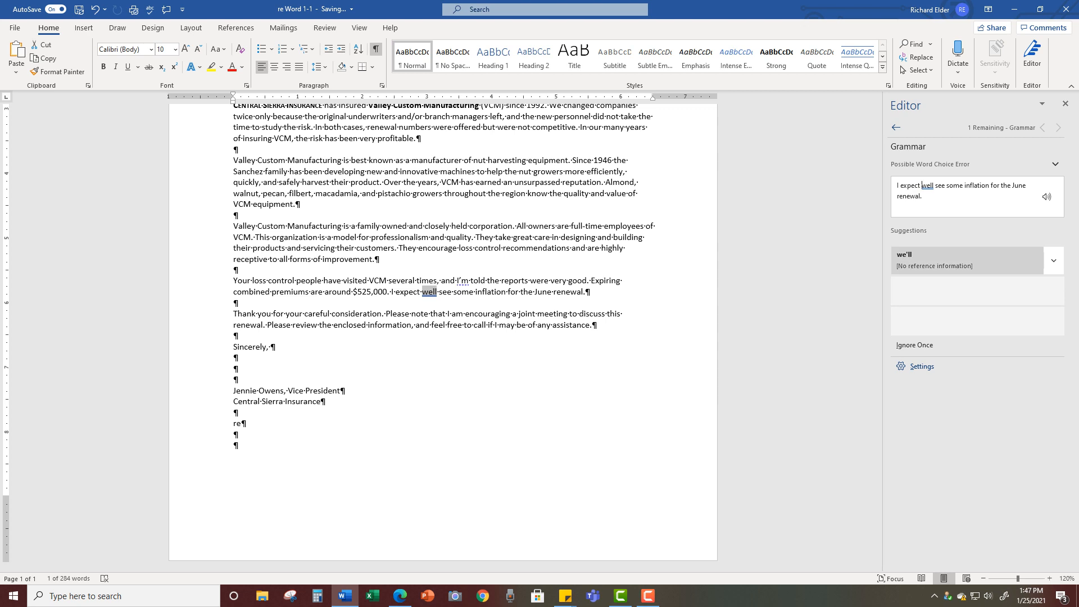
left_click(933, 260)
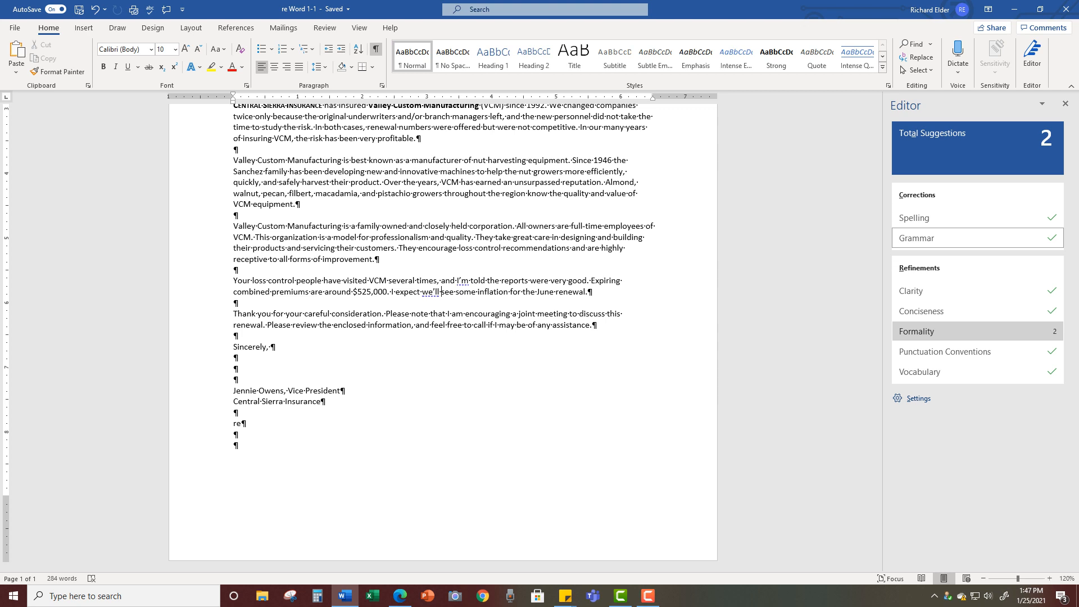
- Replace the contractions with "we will" and "I am" through the formality suggestions, and close the Editor
left_click(922, 331)
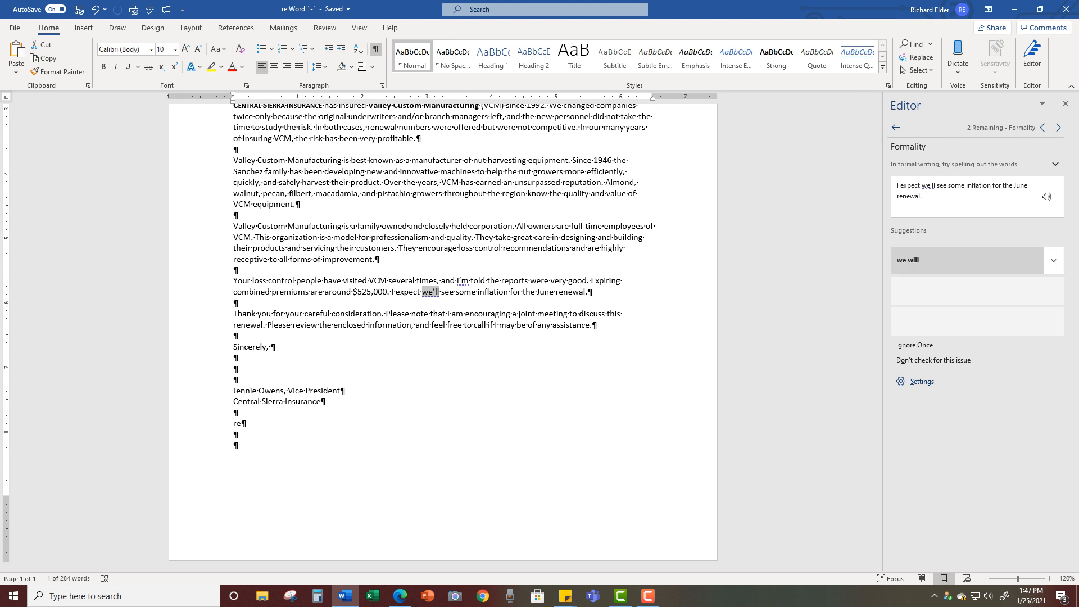
left_click(967, 259)
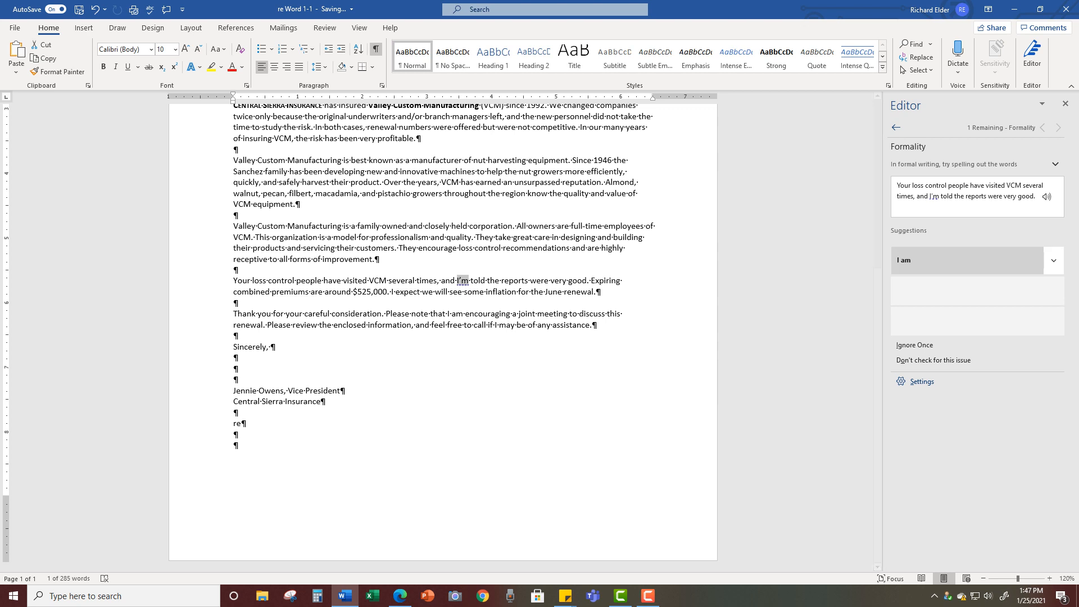
left_click(966, 260)
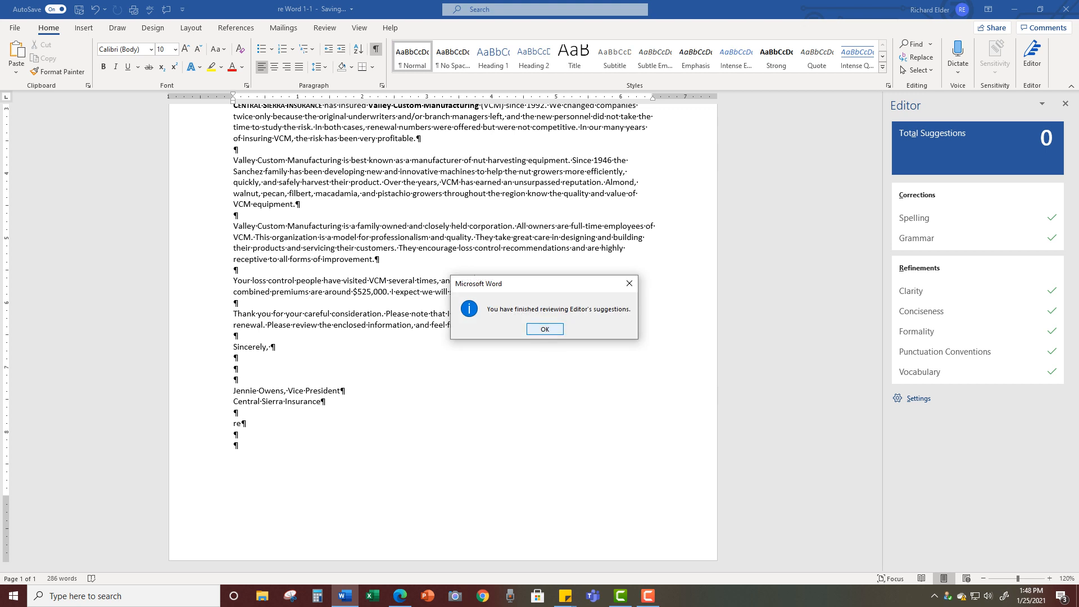
left_click(545, 329)
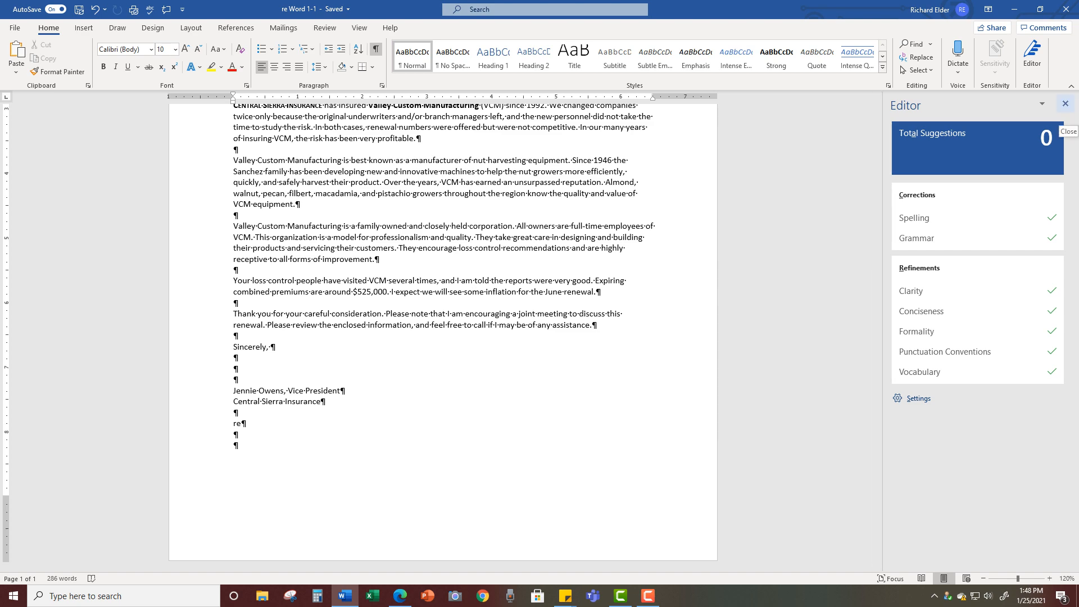
left_click(1065, 103)
- Try the All caps font effect on Central Sierra Insurance in the first body paragraph, and undo the change
scroll(541, 337, "up", 3)
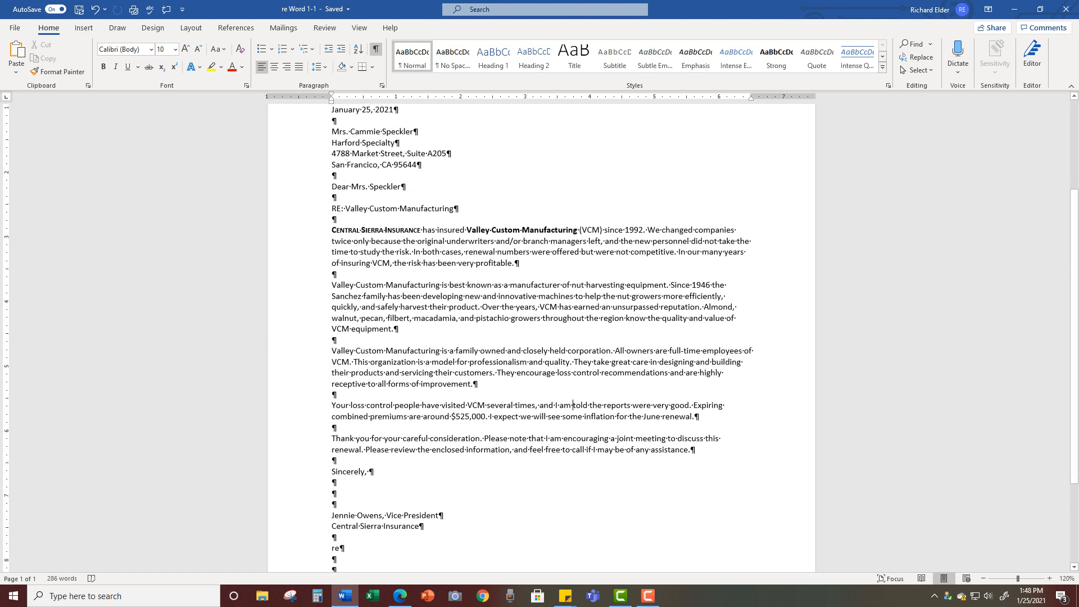
scroll(541, 337, "up", 1)
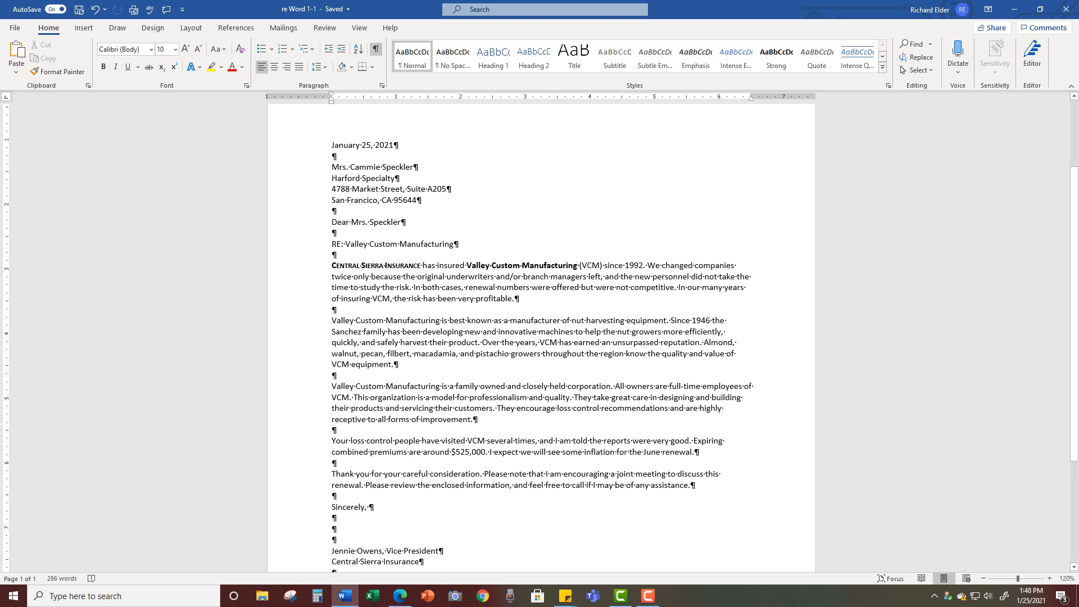
left_click_drag(422, 265, 331, 265)
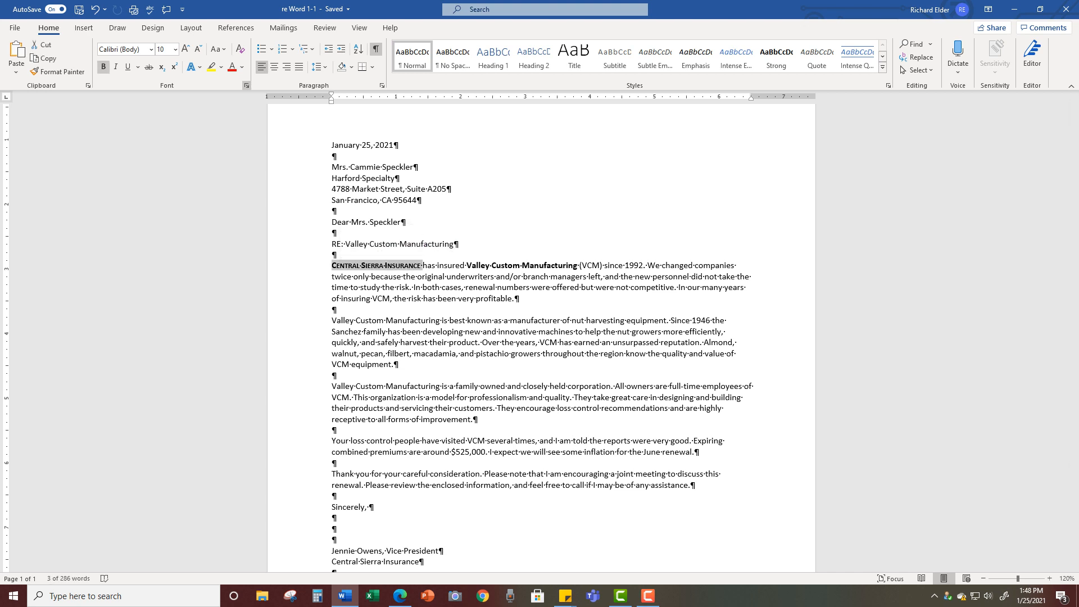
left_click(246, 85)
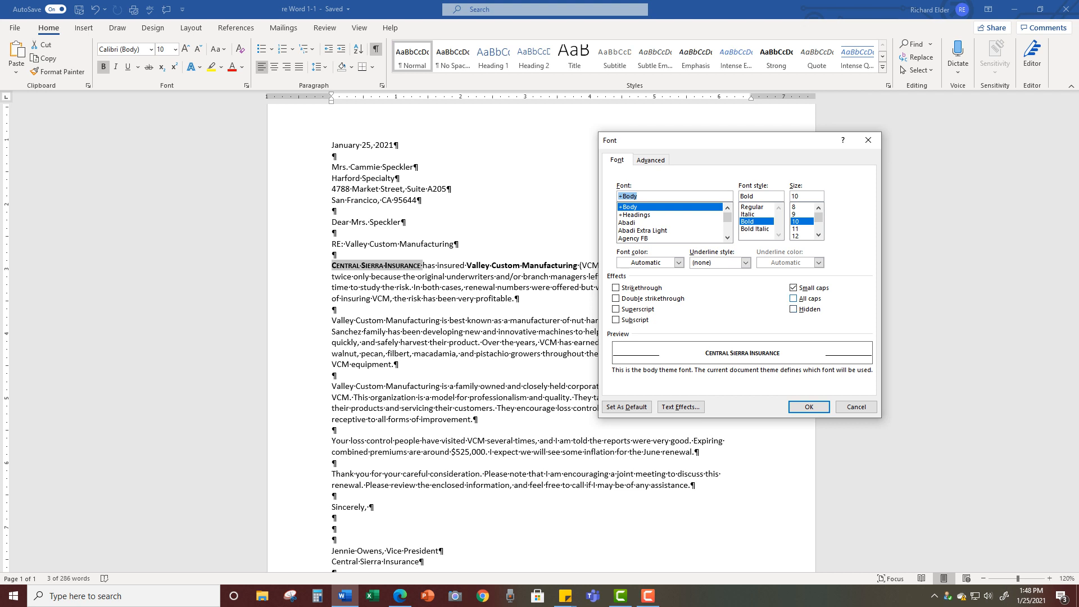
left_click(793, 299)
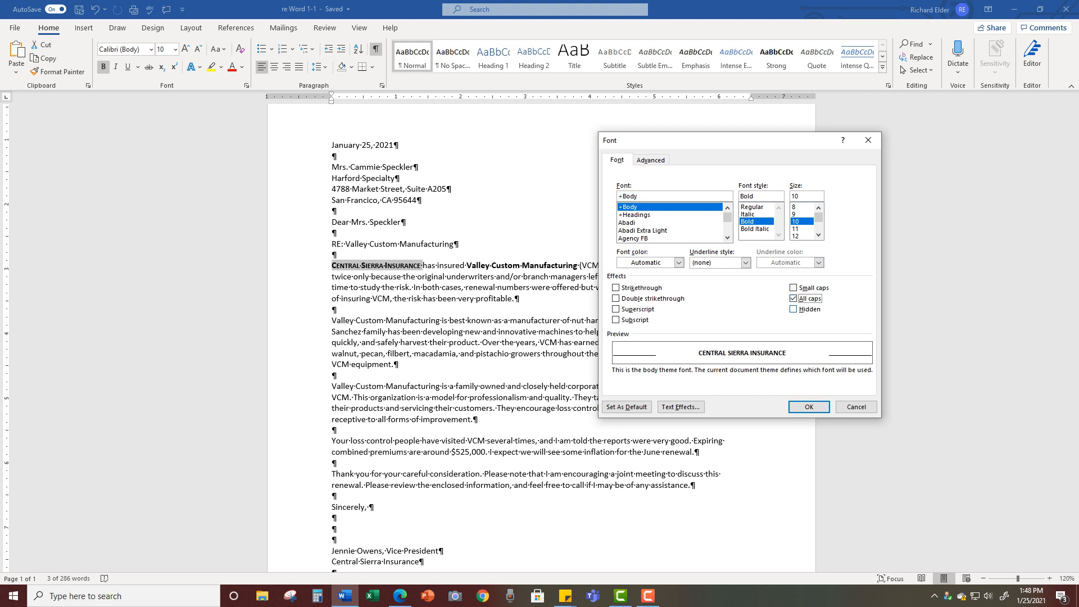
key("Return")
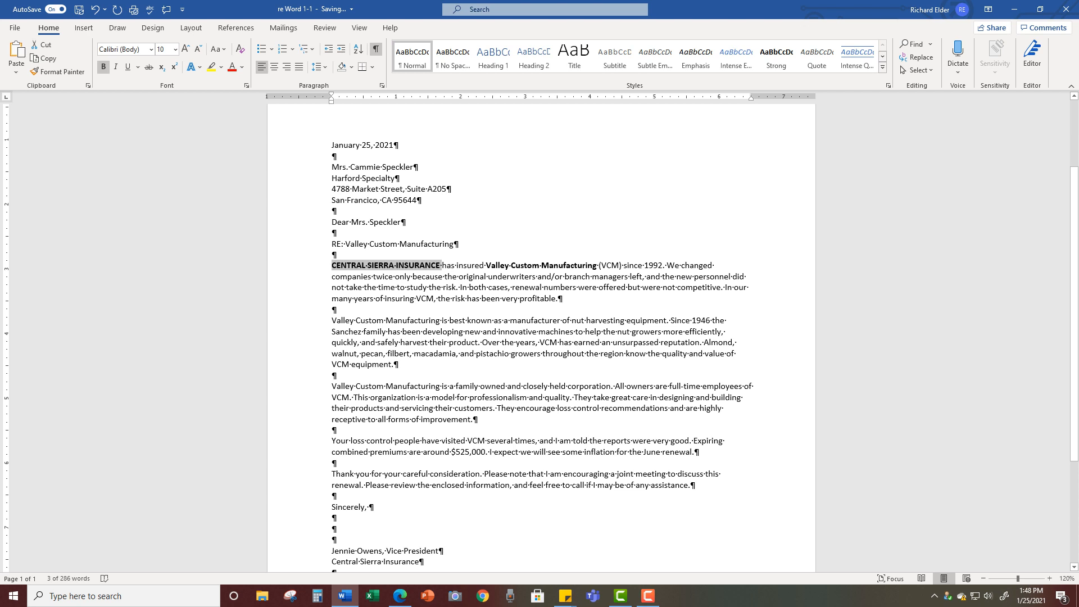
left_click(95, 9)
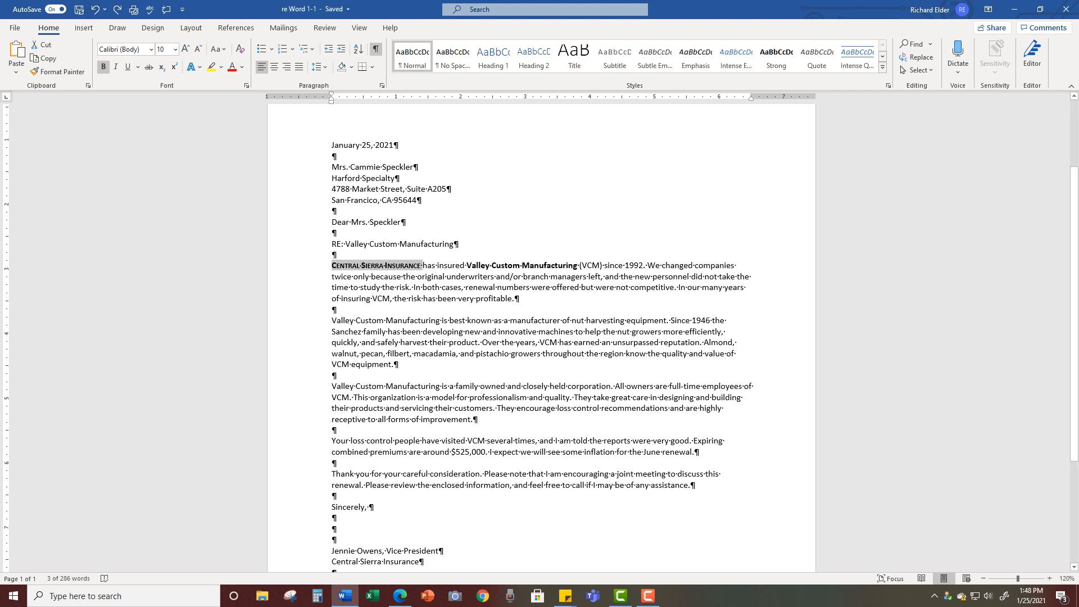
left_click(333, 233)
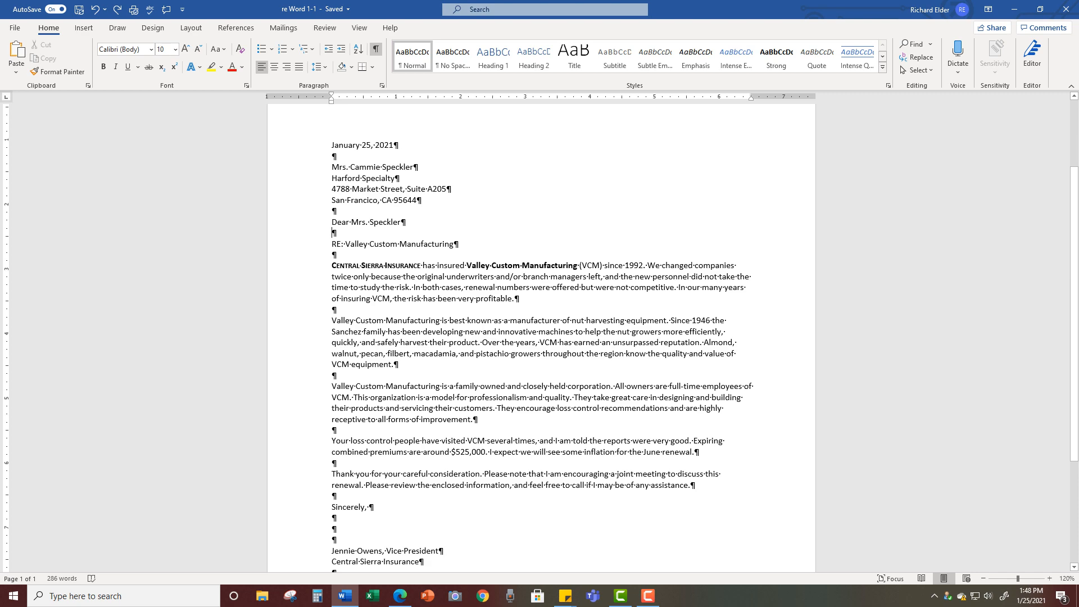
- Try a line break in the blank lines below Sincerely, remove it, and add an extra blank paragraph there instead
scroll(542, 338, "down", 5)
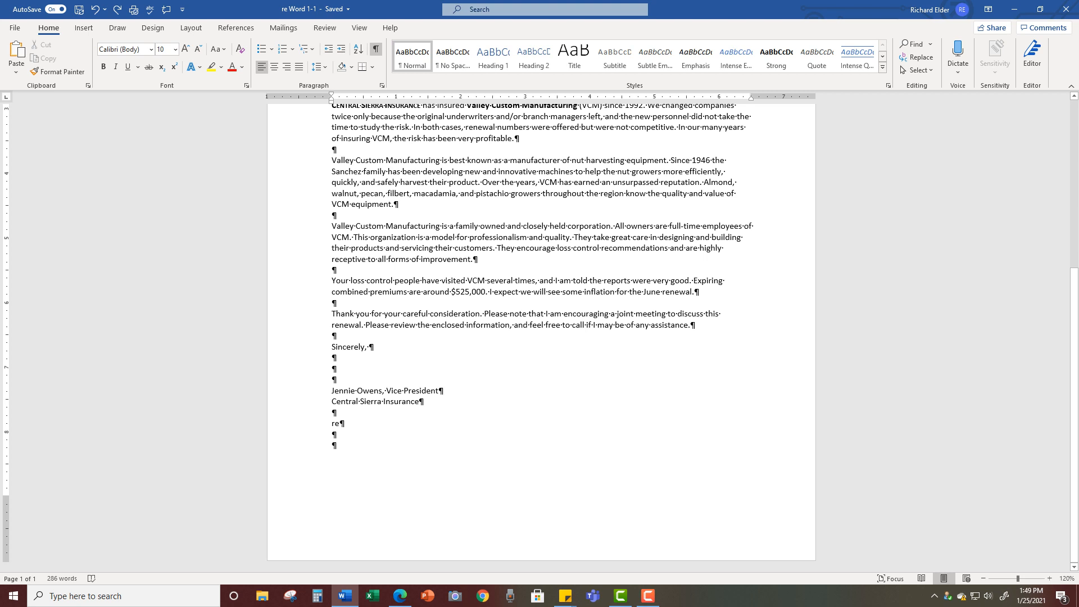
key("shift+Return")
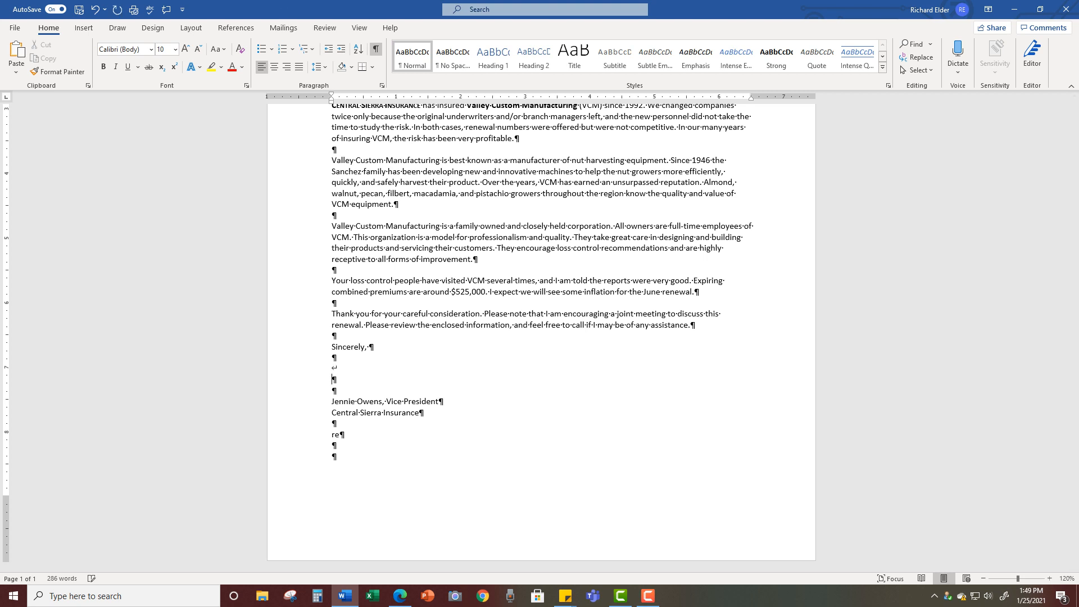
key("BackSpace")
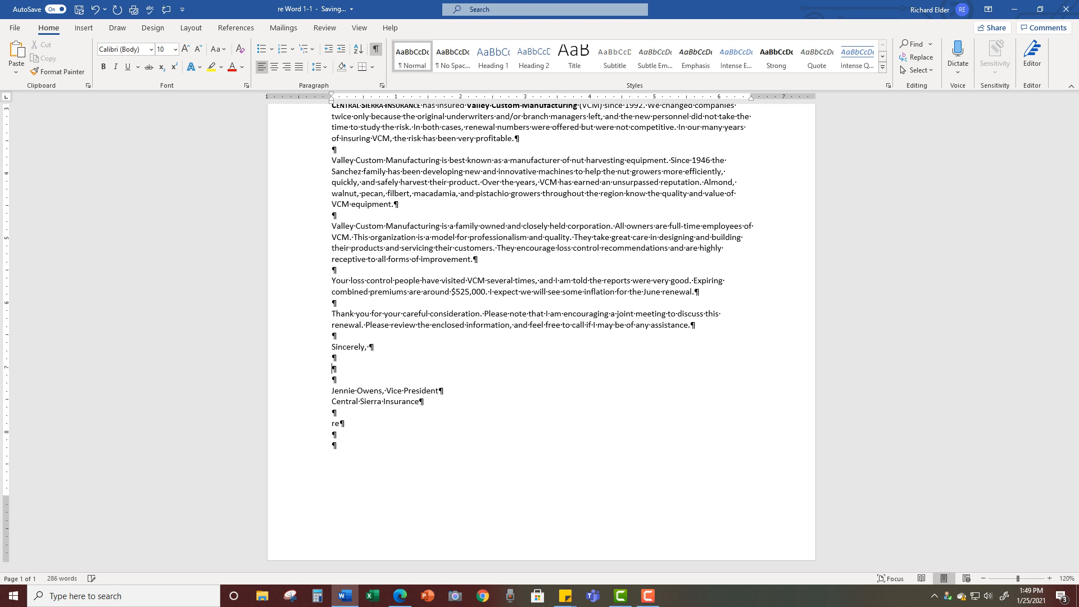
key("Return")
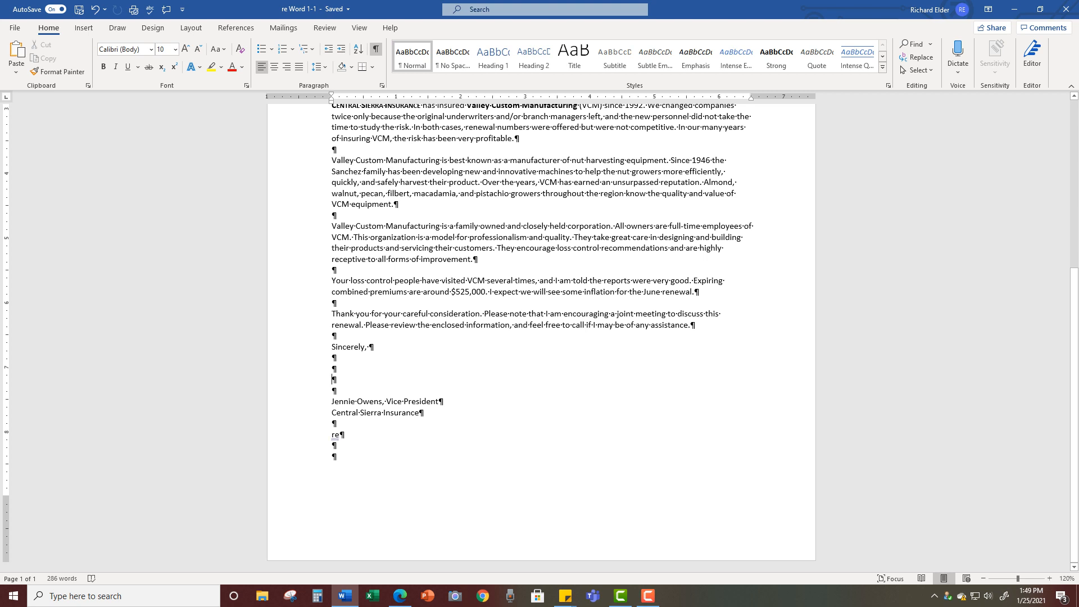
- View the AutoCorrect options for the reference initials "re", and dismiss them without choosing any
mouse_move(337, 441)
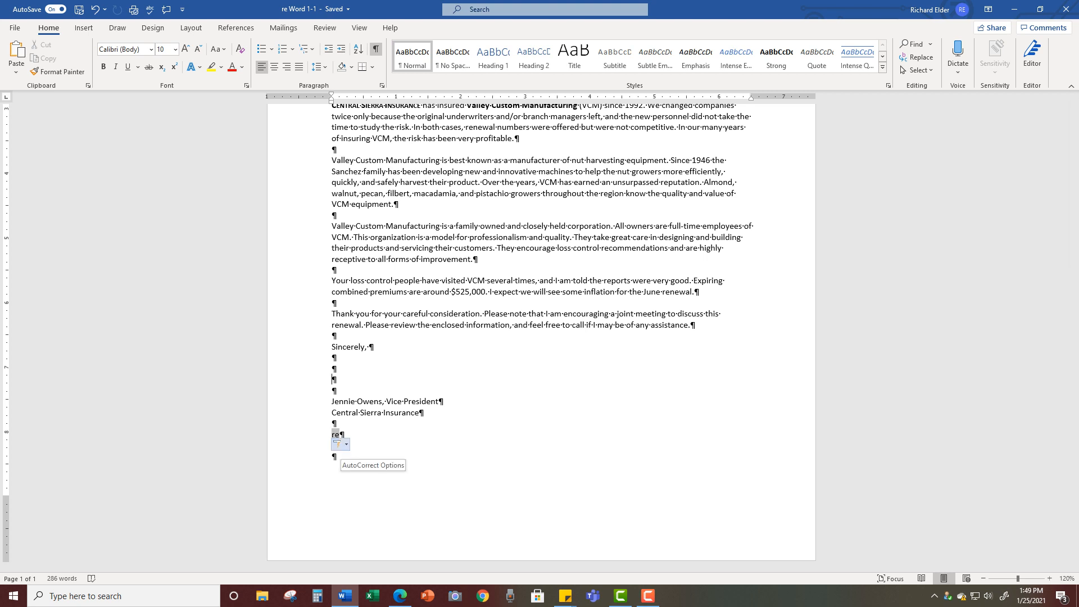
left_click(340, 444)
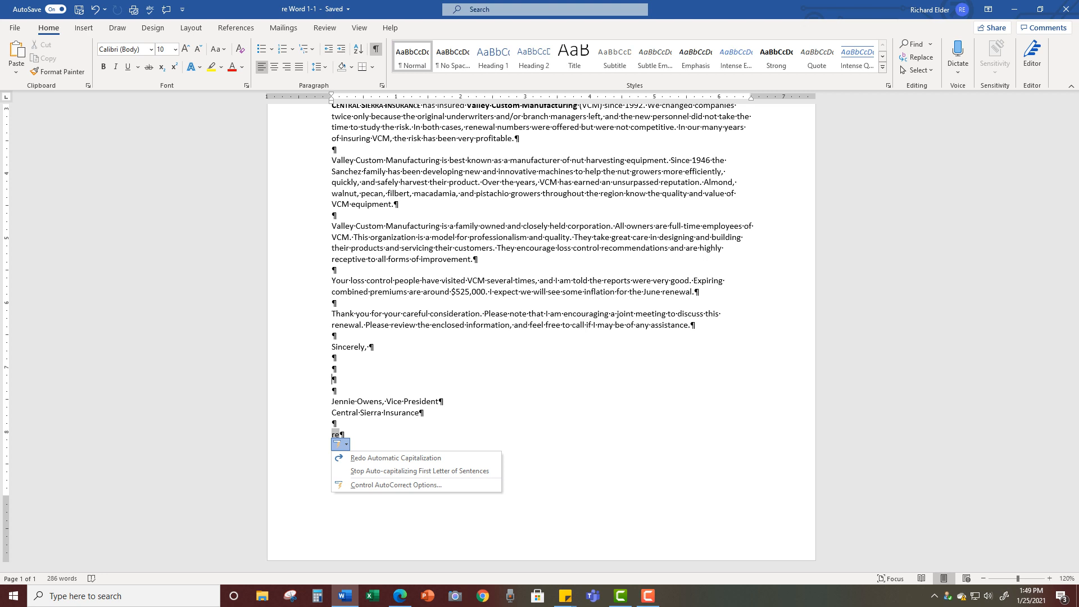
double_click(334, 456)
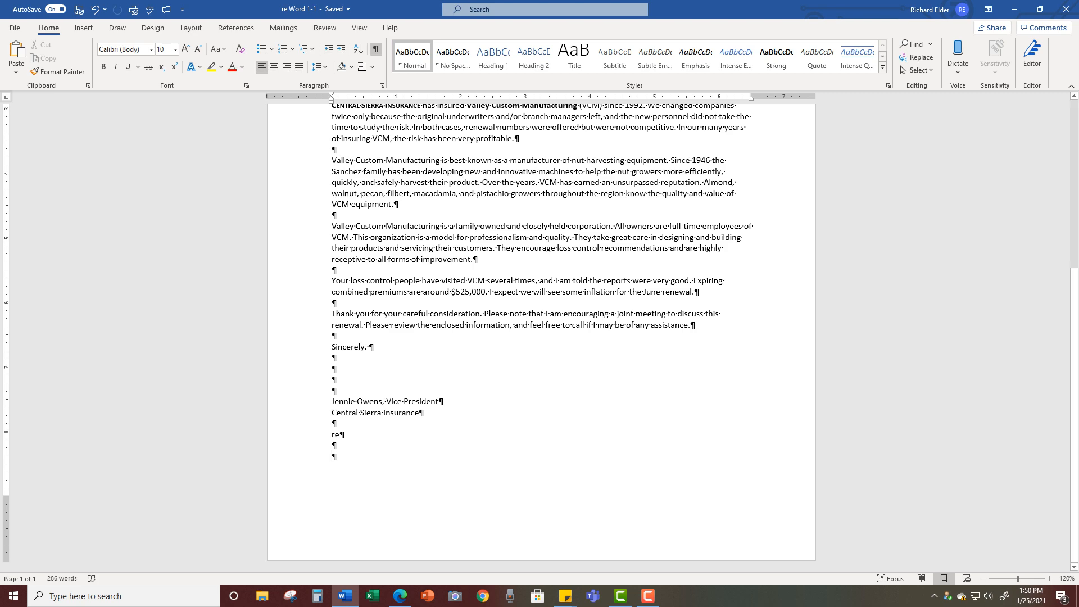
- Hide the formatting marks and review the finished letter from the date to the reference initials
left_click(376, 49)
scroll(539, 337, "up", 5)
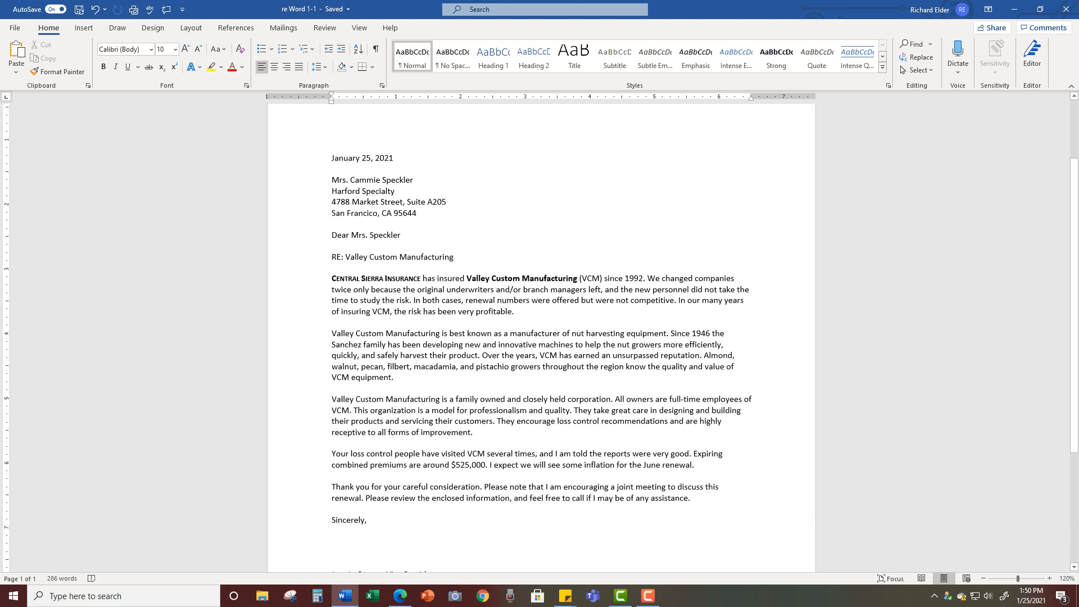
scroll(540, 337, "down", 2)
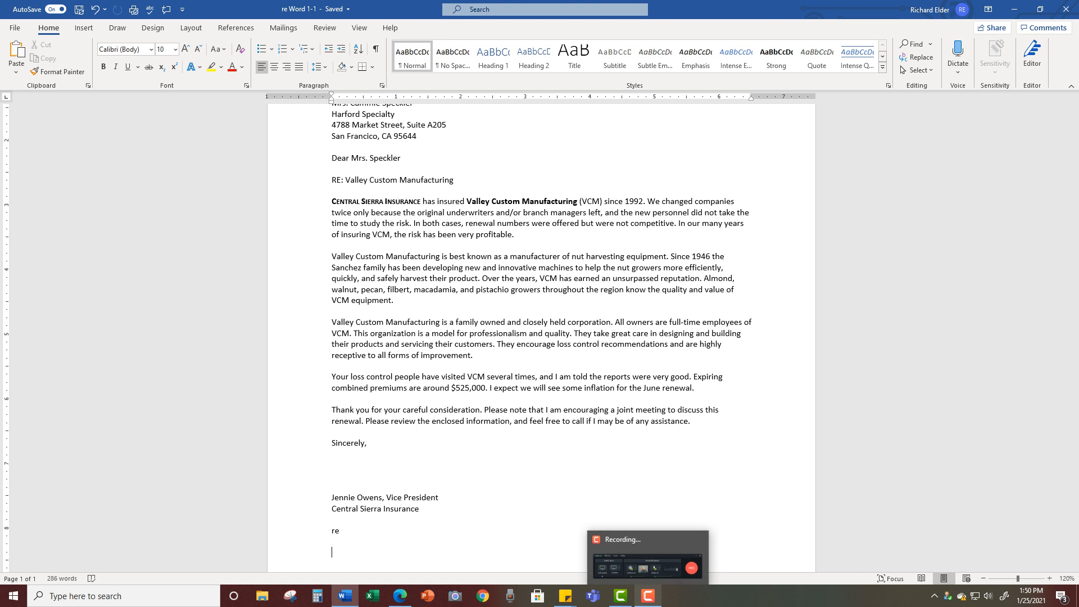
left_click(648, 596)
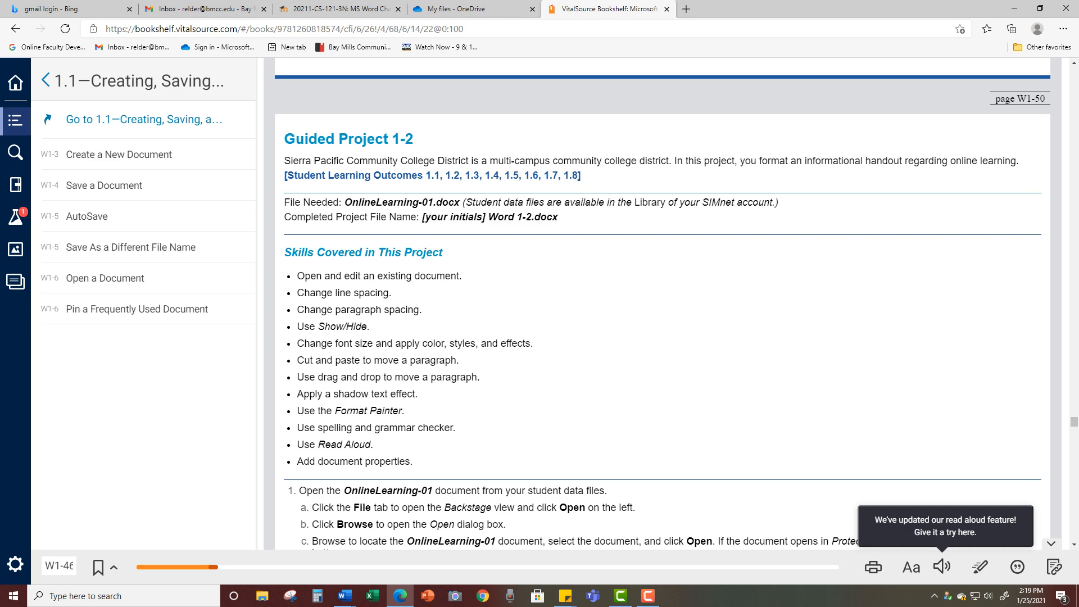
- Read the Guided Project 1-2 skills list and its instructions through the line and paragraph spacing step
scroll(663, 309, "down", 4)
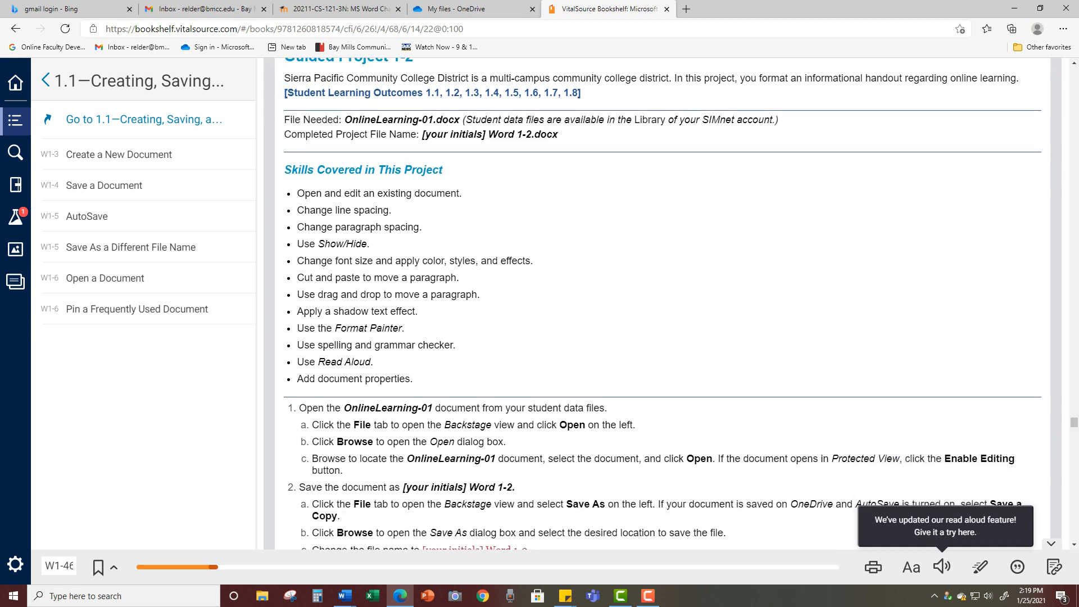
scroll(711, 526, "down", 4)
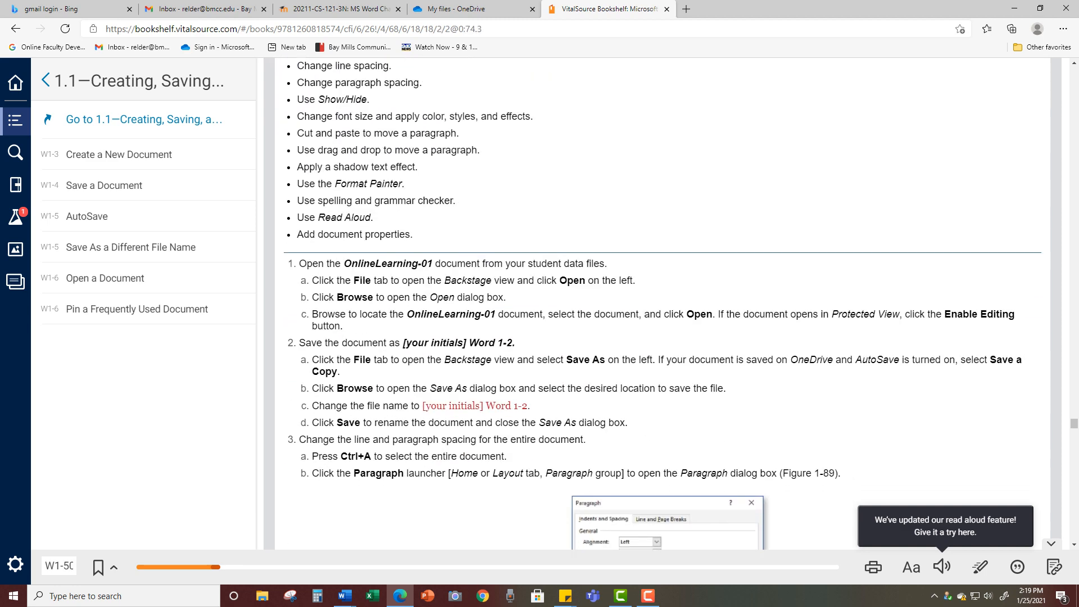
scroll(711, 526, "down", 1)
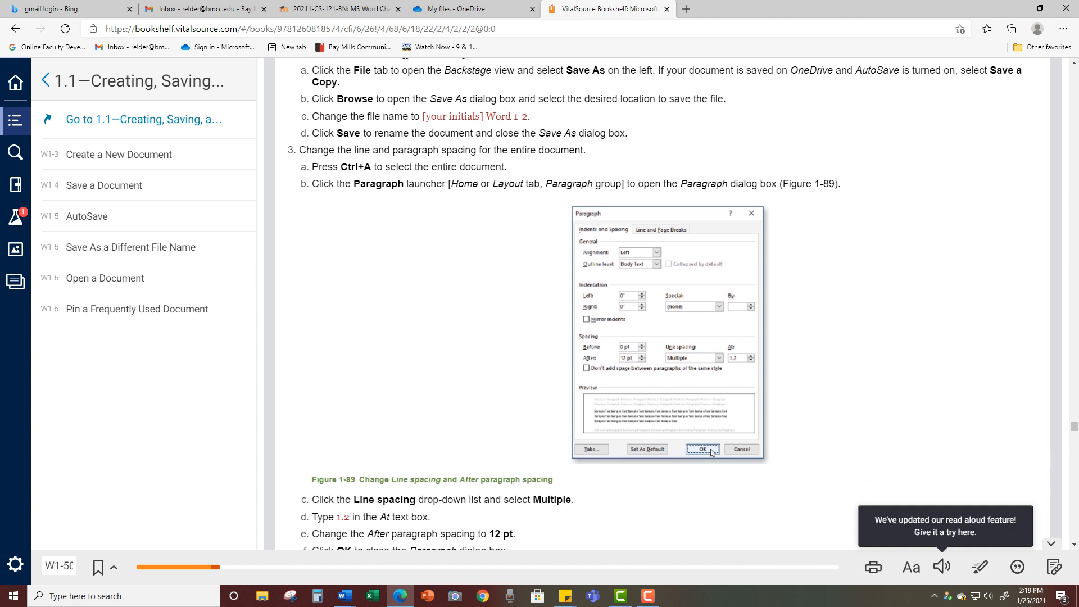
scroll(712, 526, "up", 3)
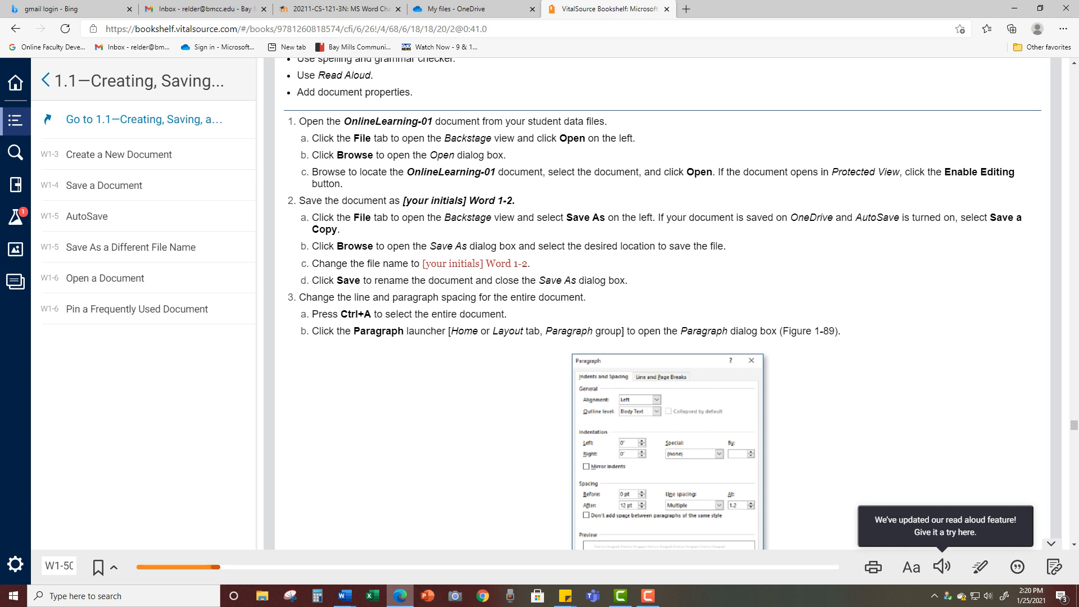
- Look at the re Word 1-2 document in Word, and view the MS Word Chapter 1 Assignments page in the browser
mouse_move(345, 595)
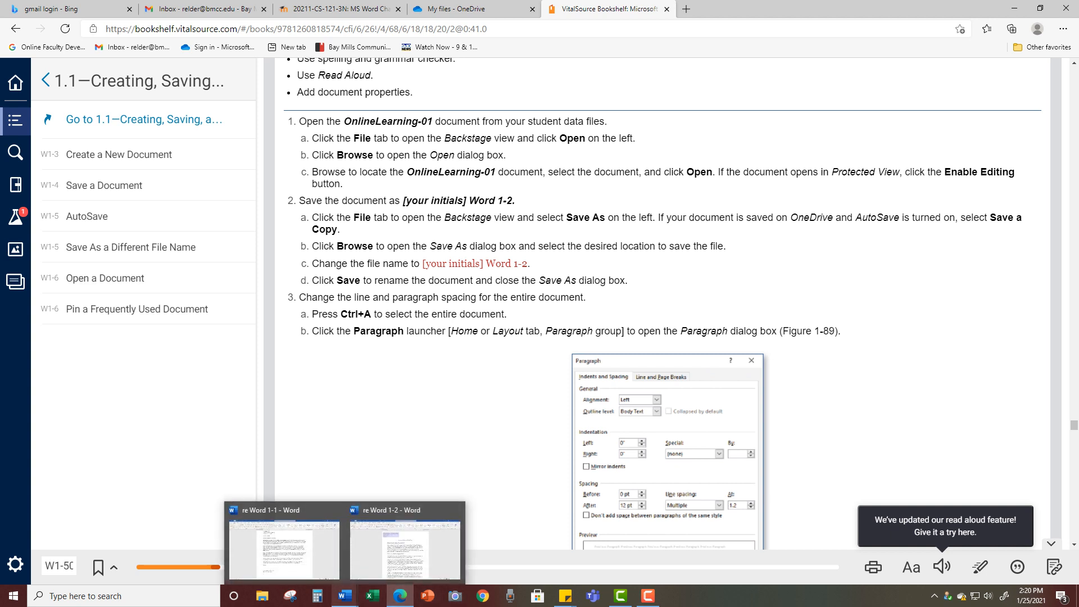
left_click(405, 542)
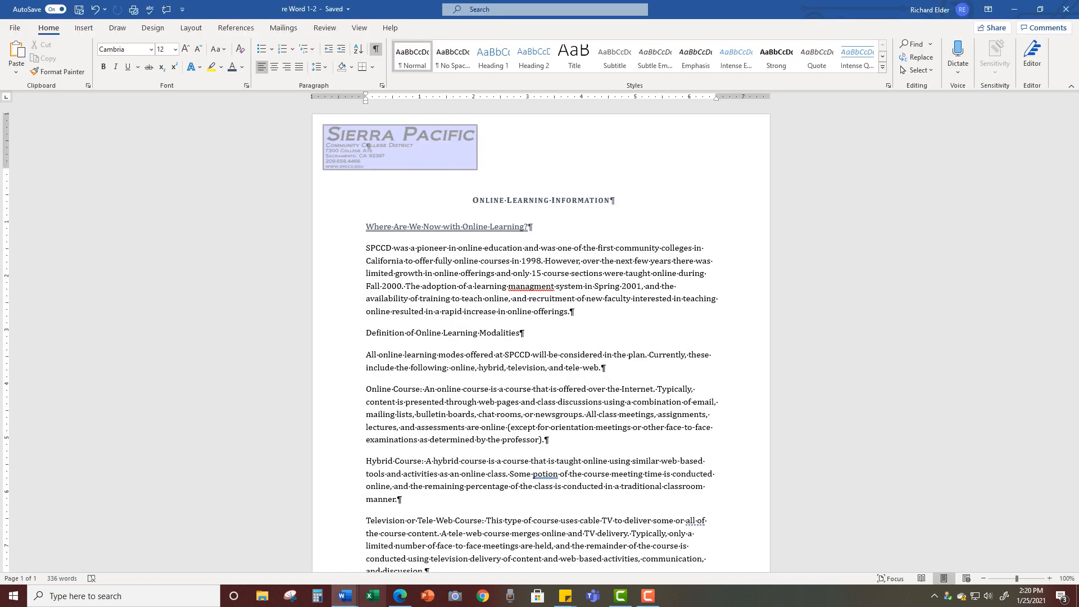
left_click(401, 596)
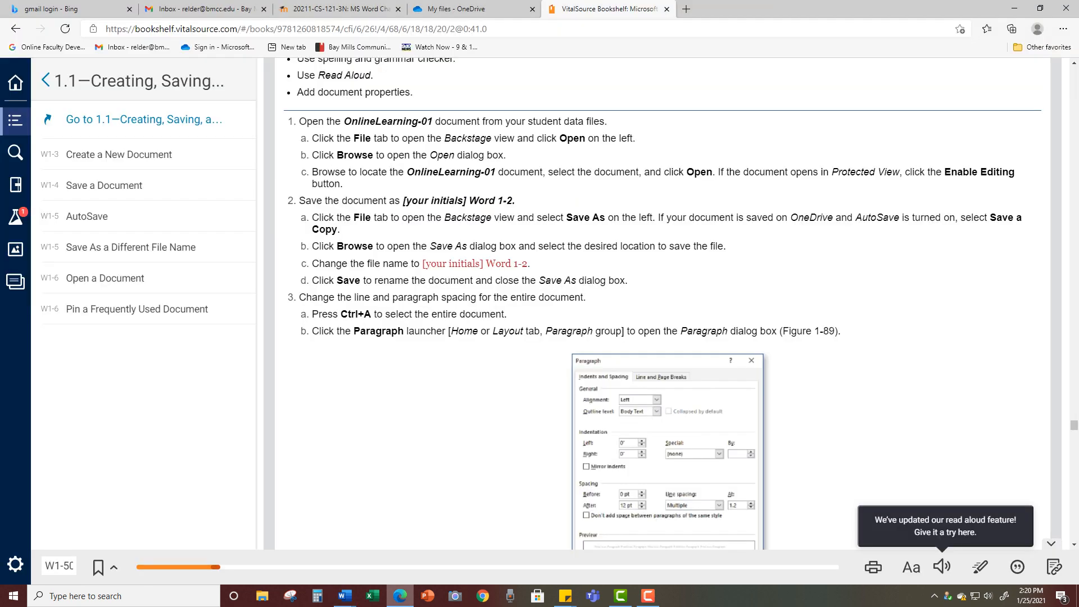
left_click(334, 8)
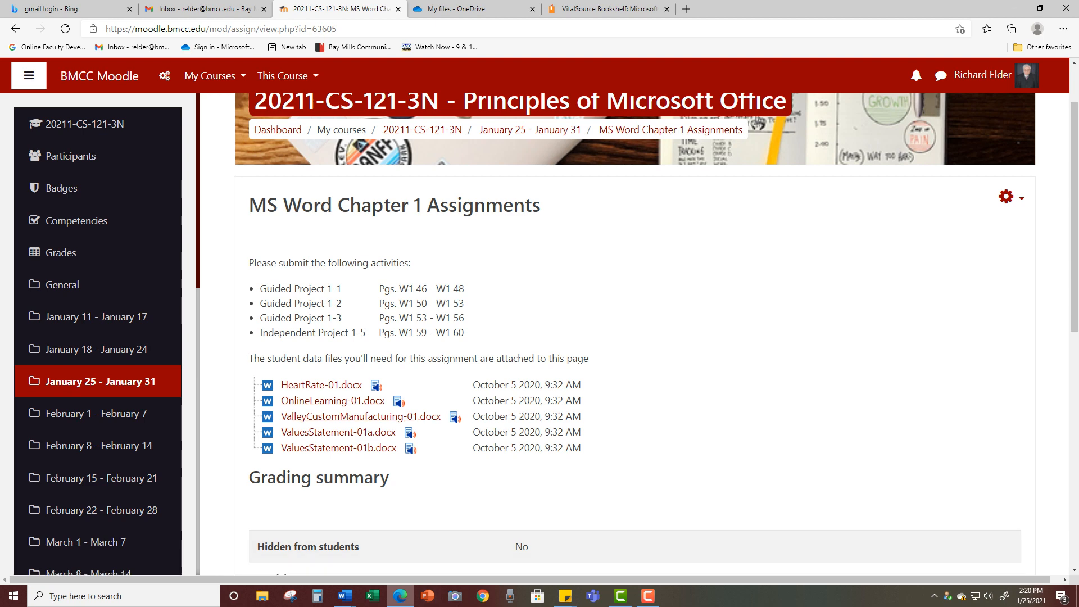
- Switch back to Word and examine the whole re Word 1-2 handout, including its title, headings and flagged words
left_click(345, 595)
scroll(540, 338, "down", 5)
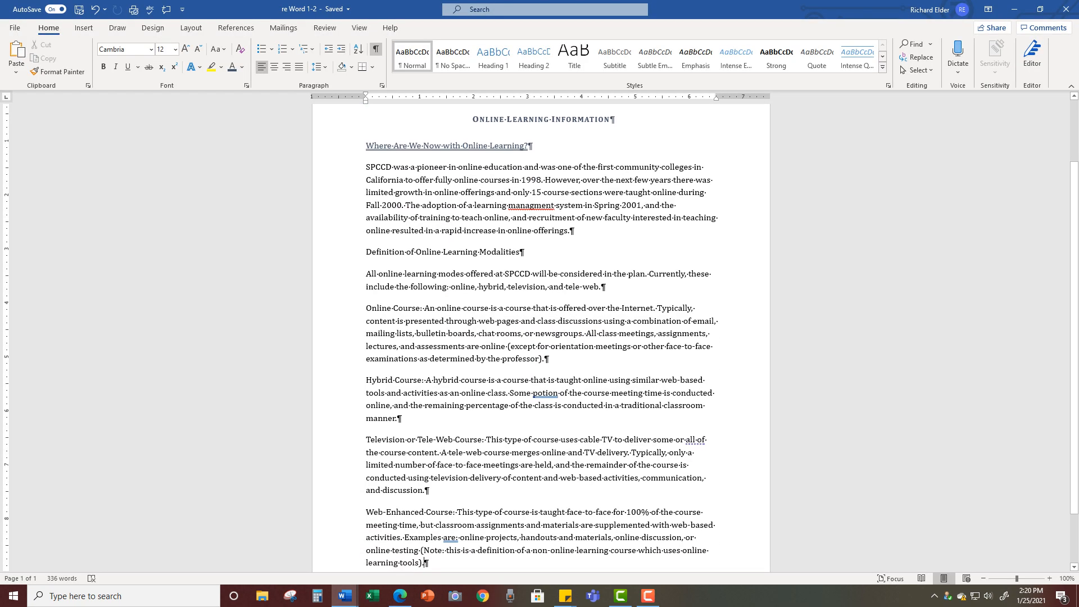
scroll(541, 337, "up", 4)
scroll(541, 337, "up", 1)
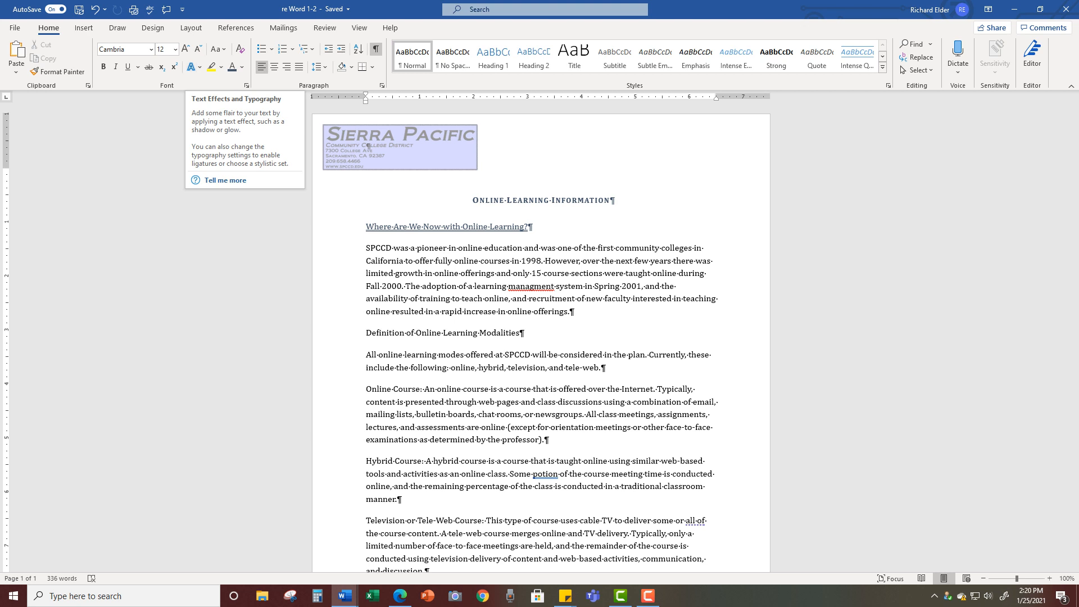
scroll(368, 146, "down", 4)
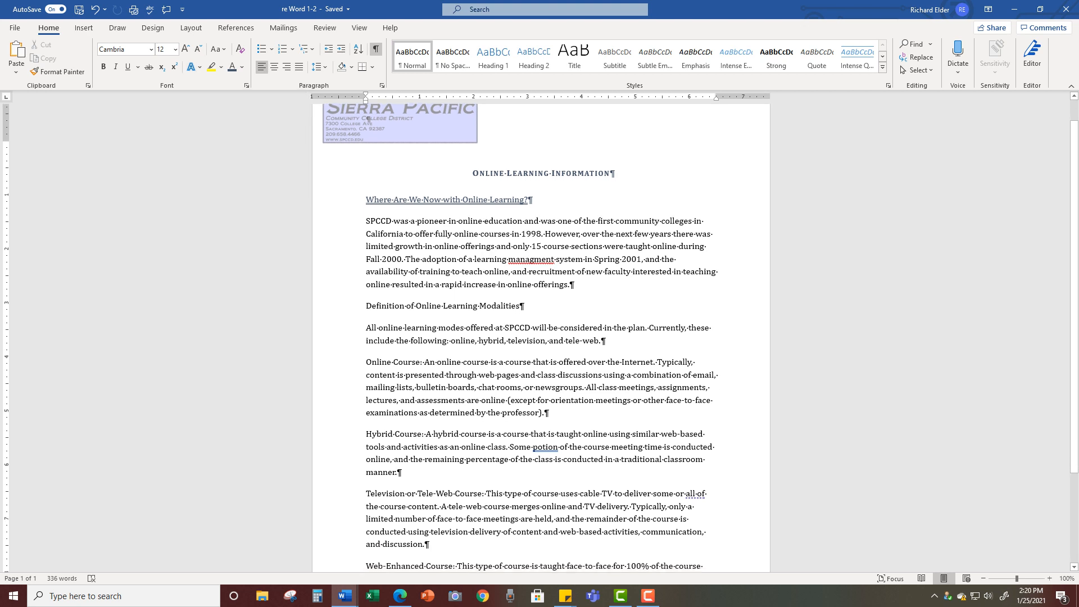
scroll(541, 337, "down", 2)
scroll(541, 337, "up", 3)
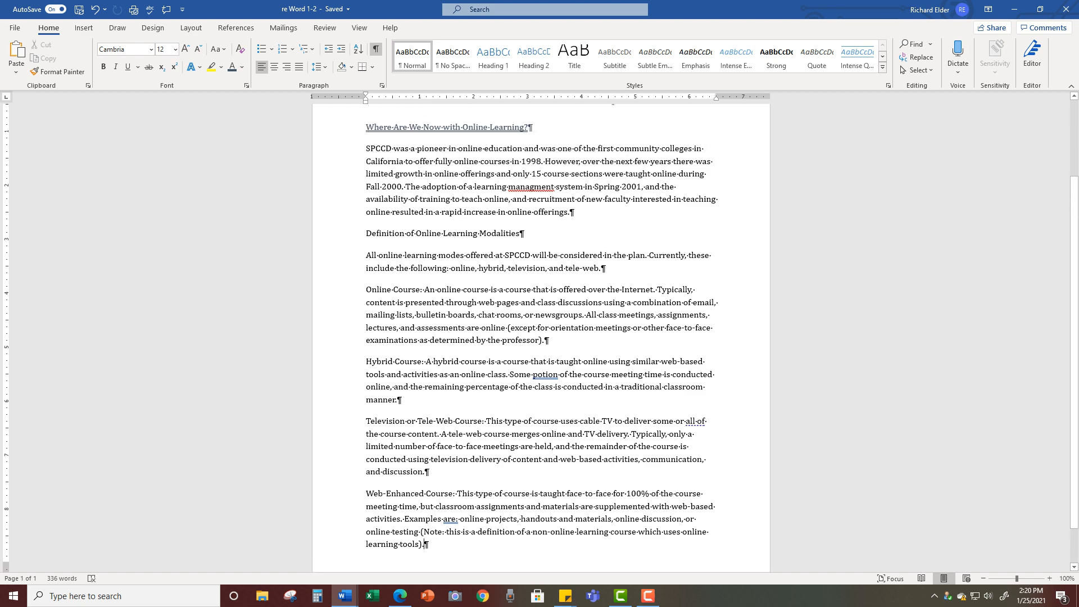
scroll(541, 337, "down", 3)
scroll(541, 337, "up", 3)
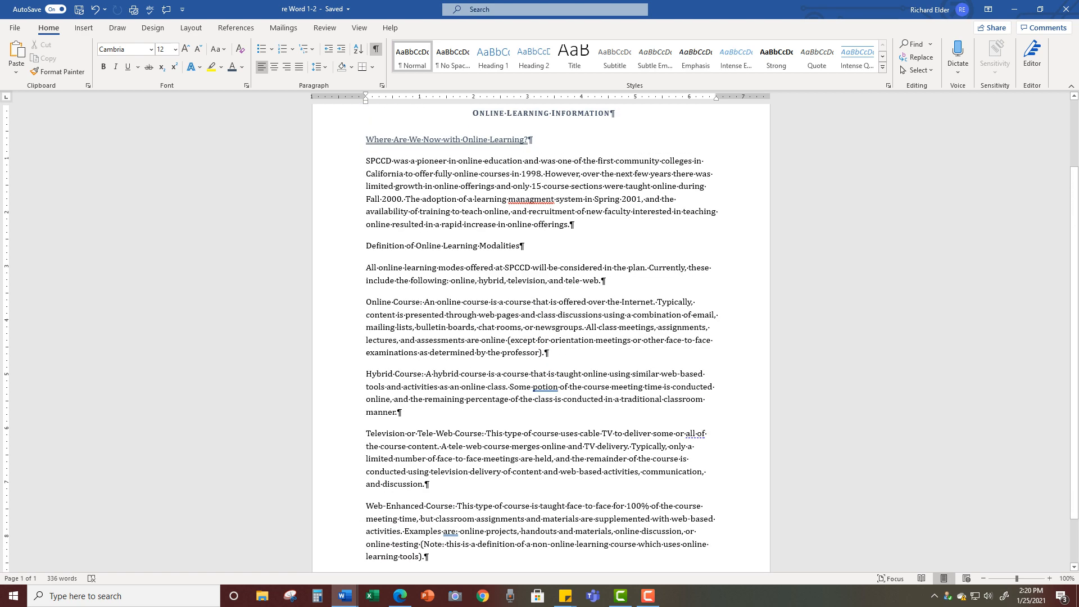
scroll(541, 337, "down", 2)
scroll(425, 524, "down", 1)
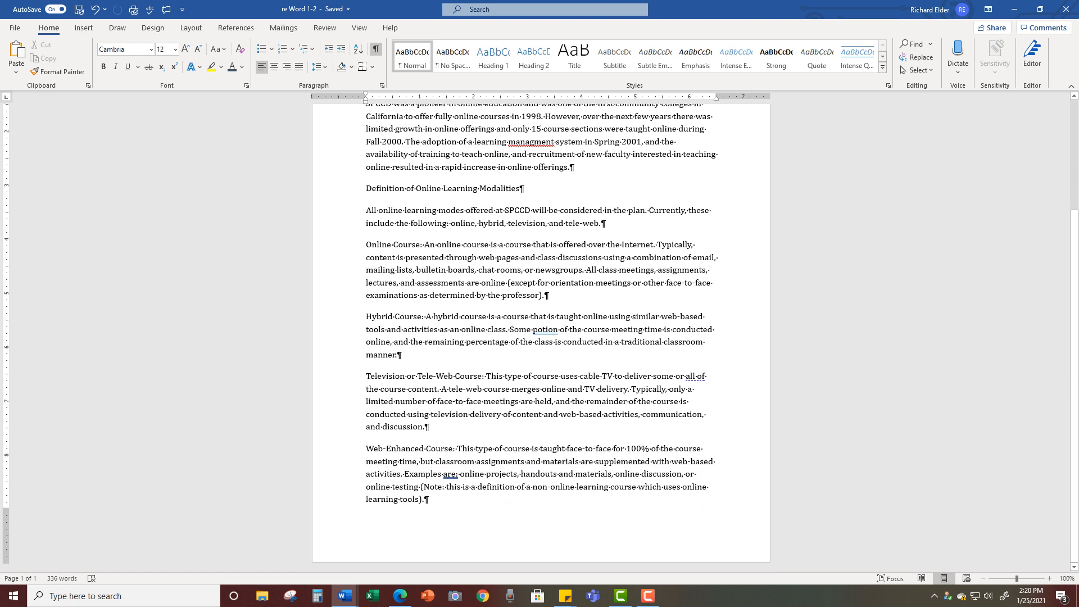
scroll(541, 337, "up", 2)
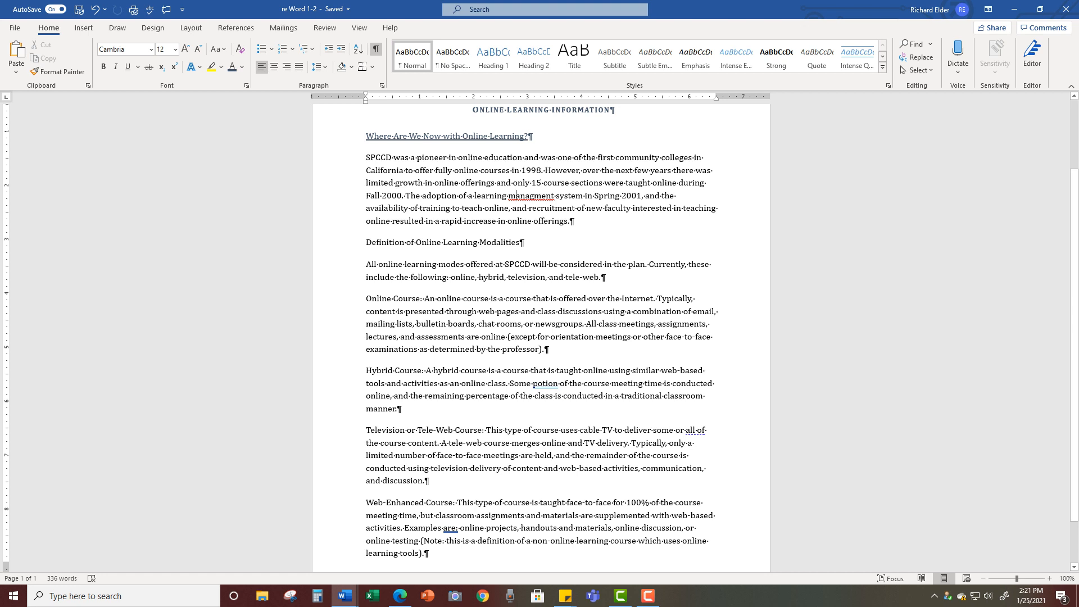
- Correct "managment" to "management" in the first body paragraph and "potion" to "portion" in the Hybrid Course paragraph
right_click(516, 195)
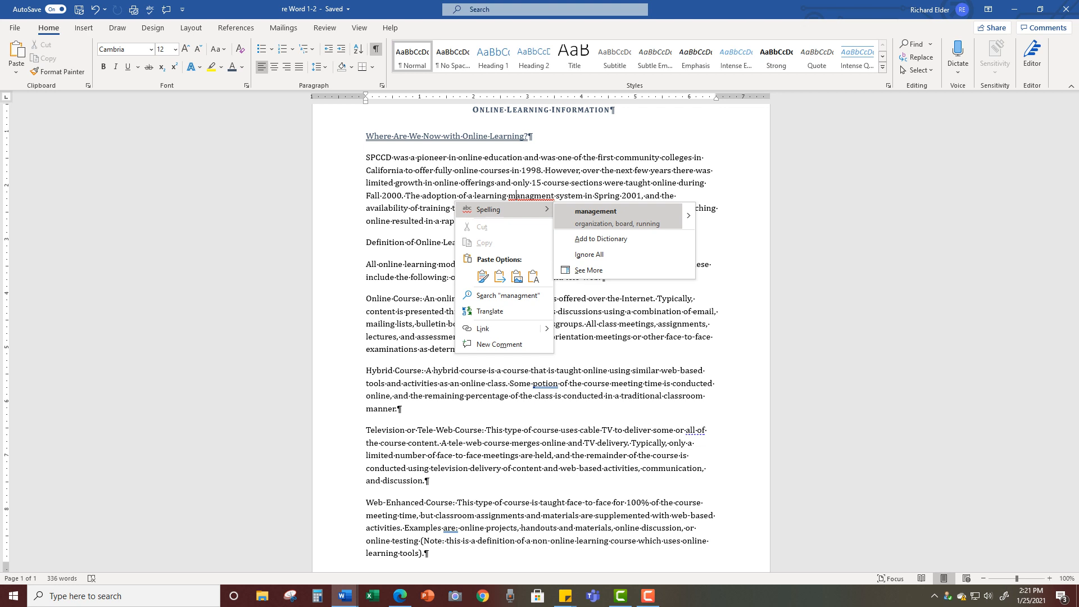
left_click(596, 213)
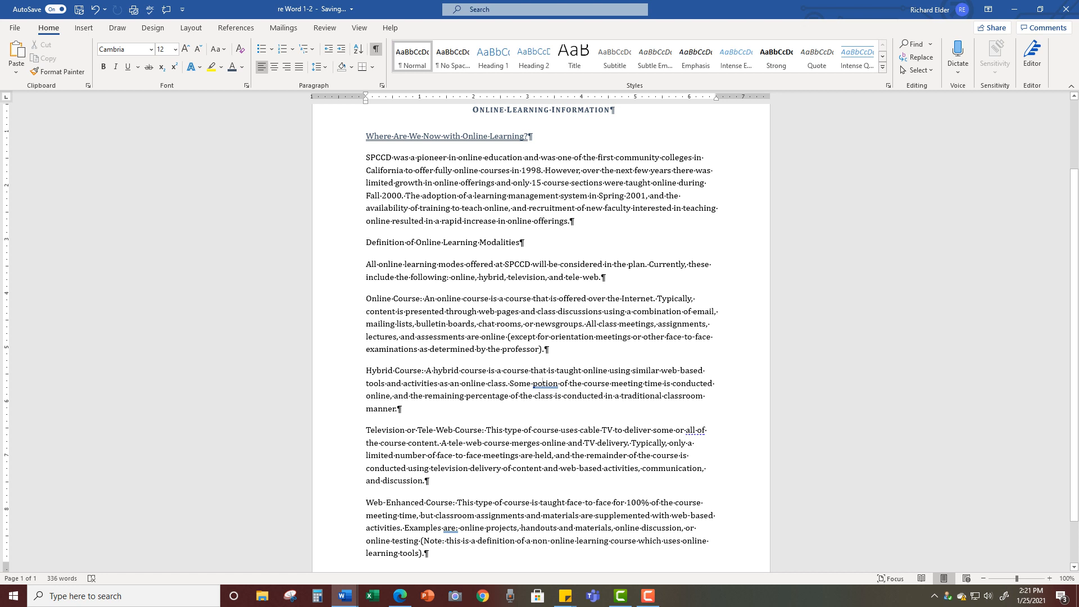
right_click(535, 384)
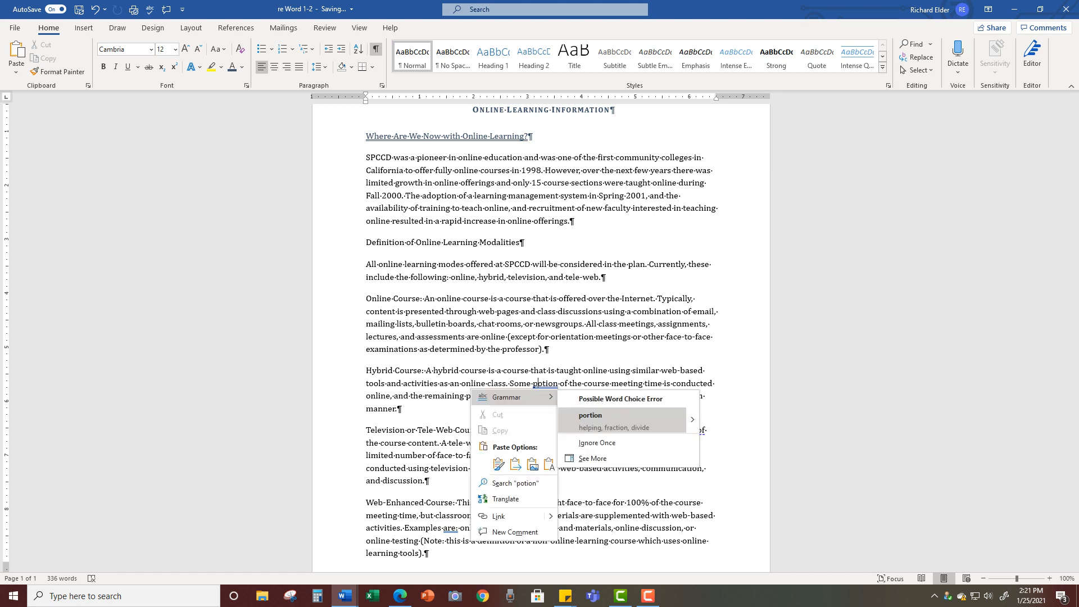
left_click(590, 419)
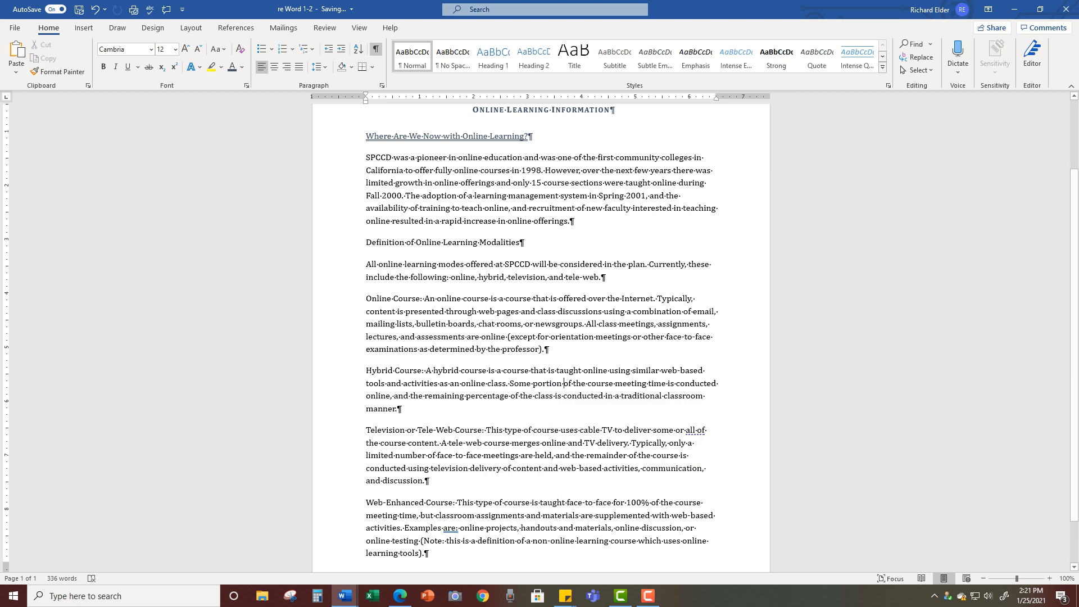
- Accept the suggestions "all" for "all of" in the Television or Tele-Web Course paragraph and "are" for "are:" in the Web-Enhanced Course paragraph
right_click(691, 430)
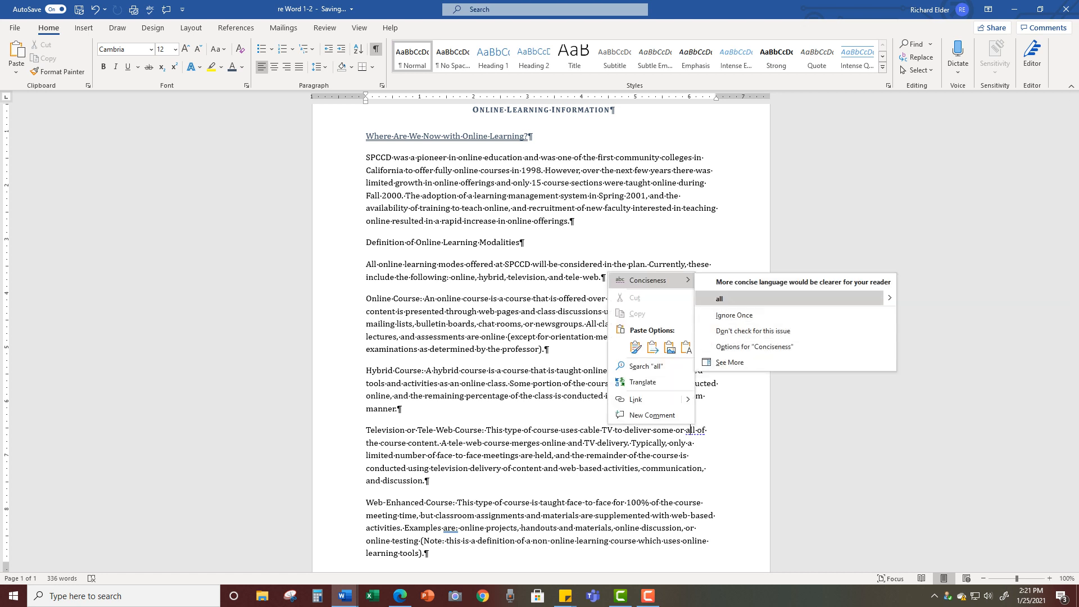
left_click(730, 298)
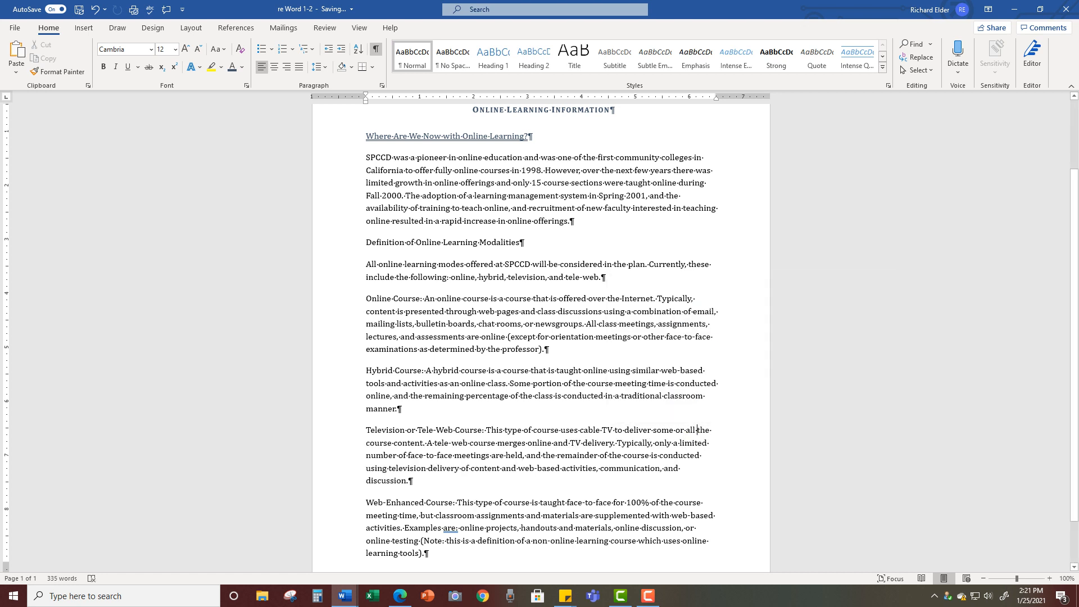
scroll(540, 337, "down", 1)
scroll(540, 337, "up", 1)
scroll(539, 337, "down", 1)
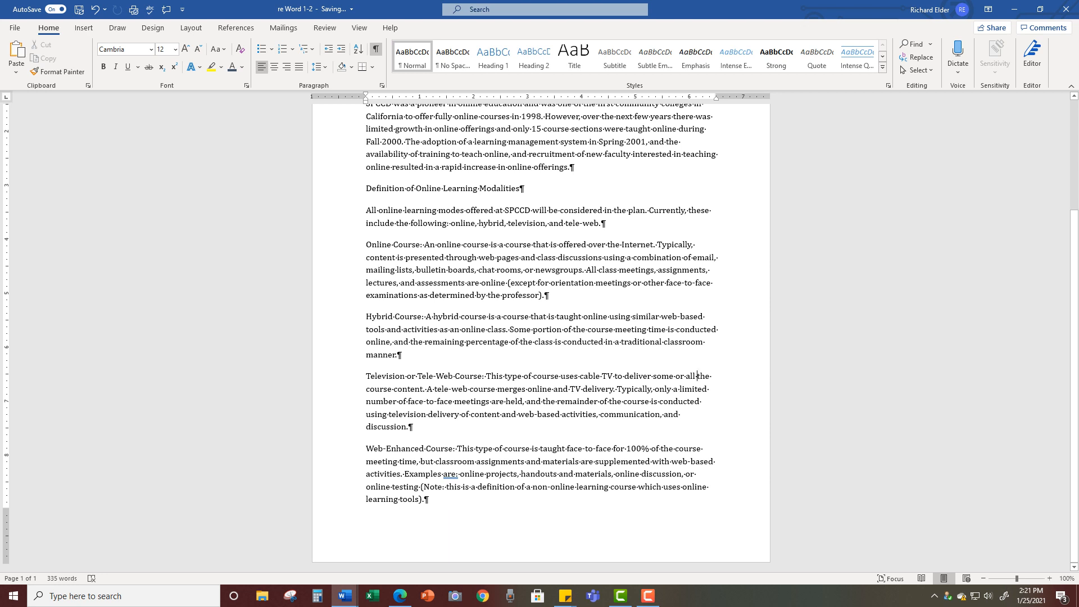
right_click(454, 474)
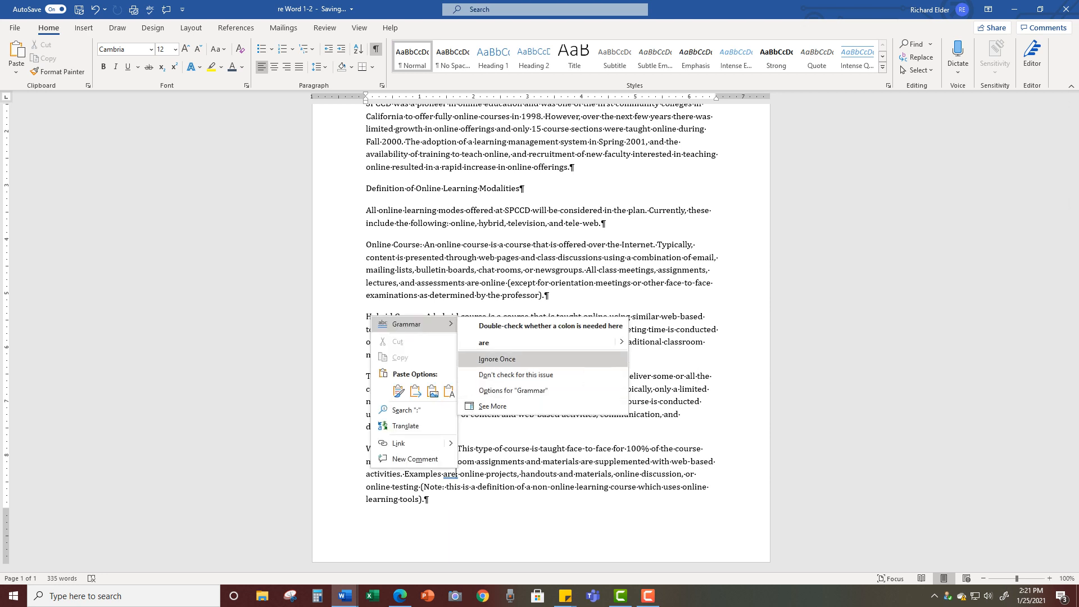
left_click(505, 342)
- Apply the Blue-Gray, Text 2 font color to the Online Learning Information title
scroll(368, 137, "up", 3)
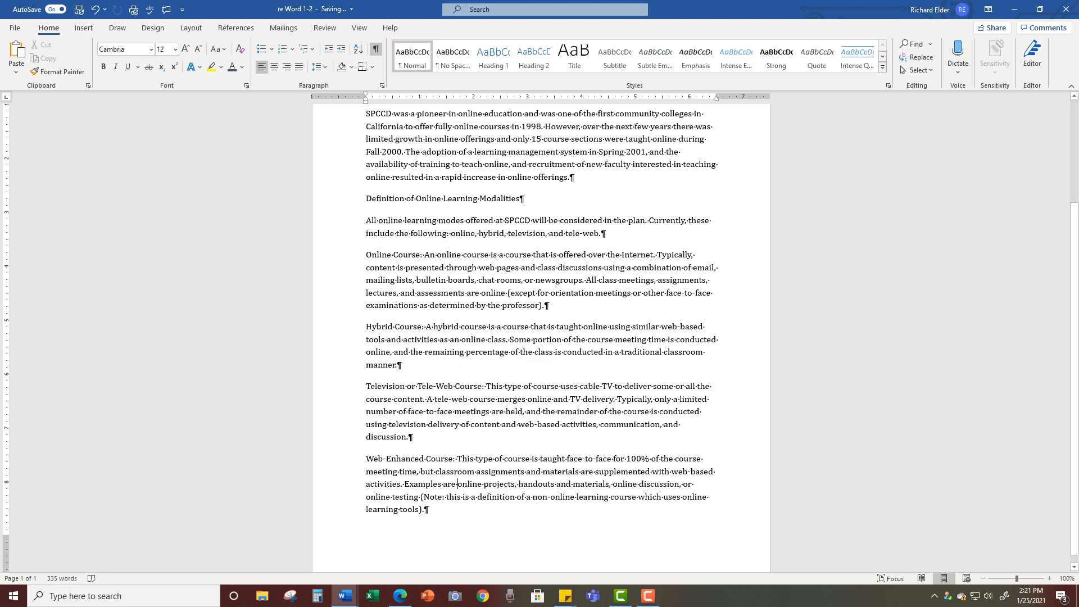
scroll(540, 337, "up", 1)
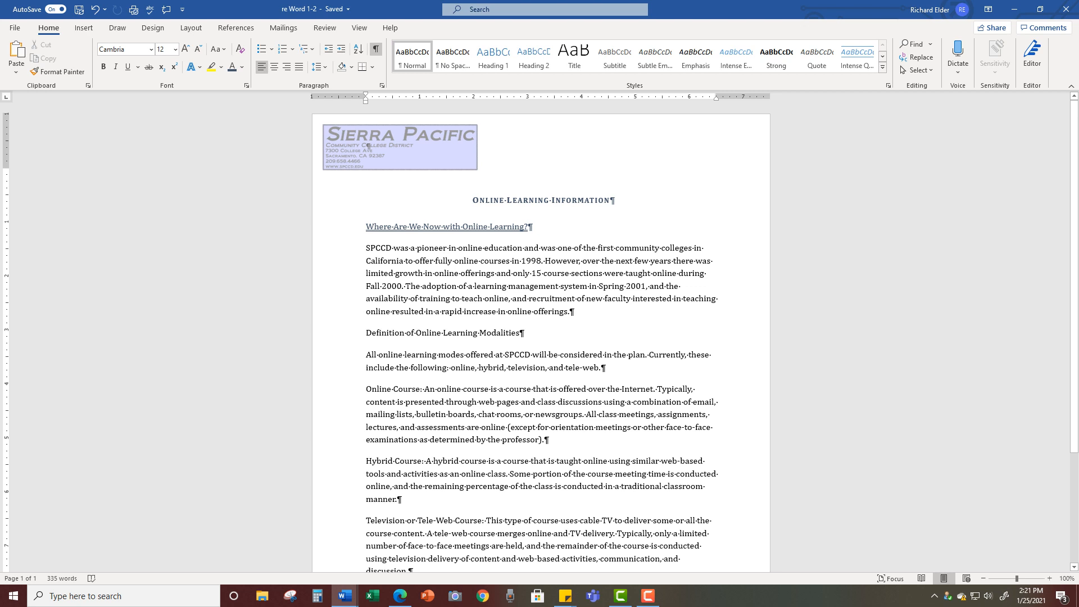
triple_click(612, 200)
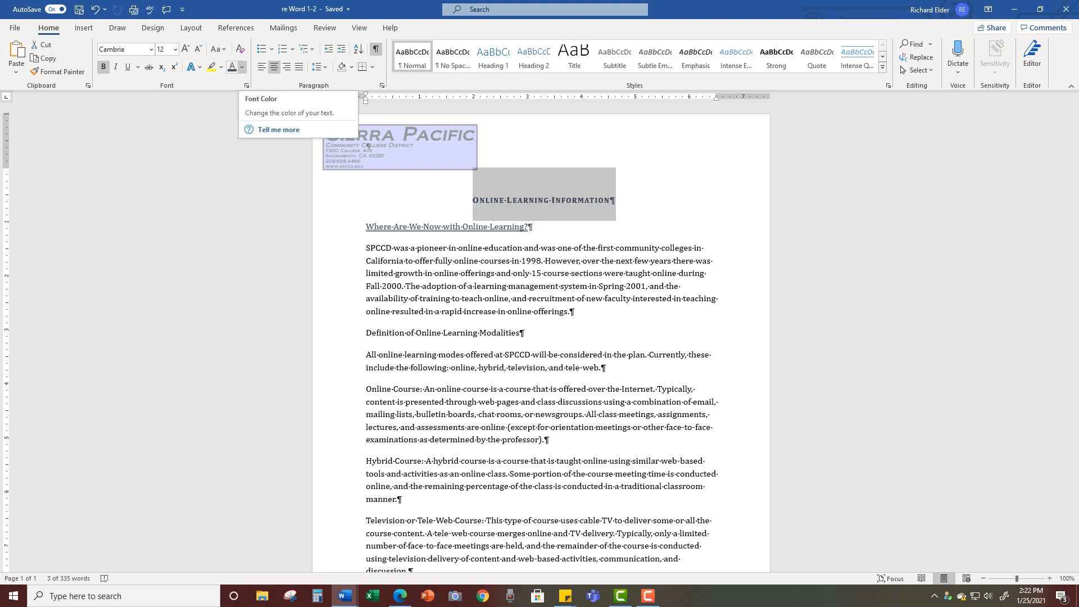
left_click(241, 67)
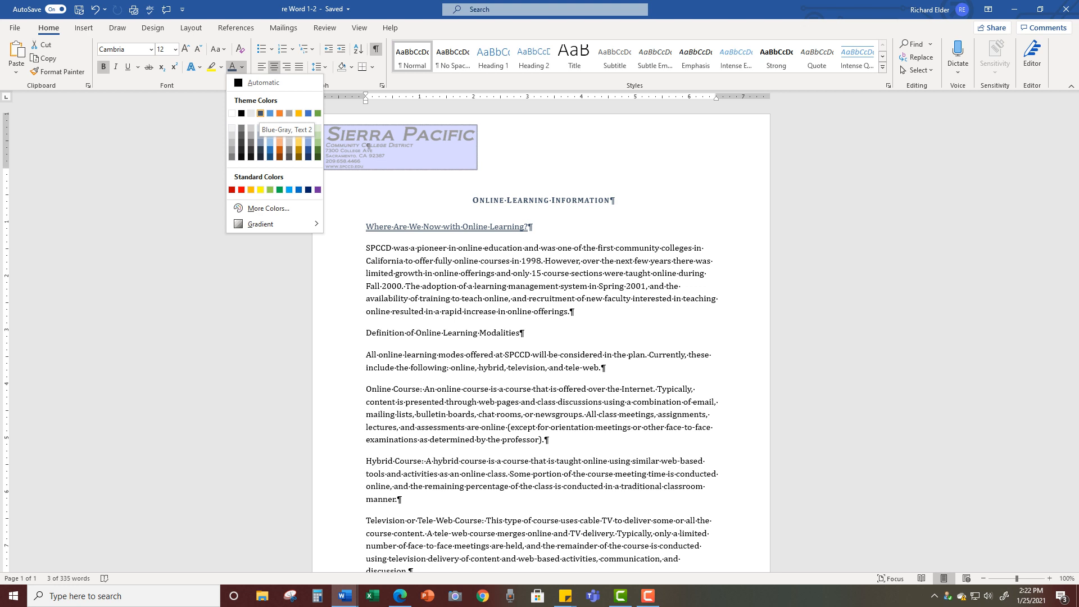
left_click(260, 113)
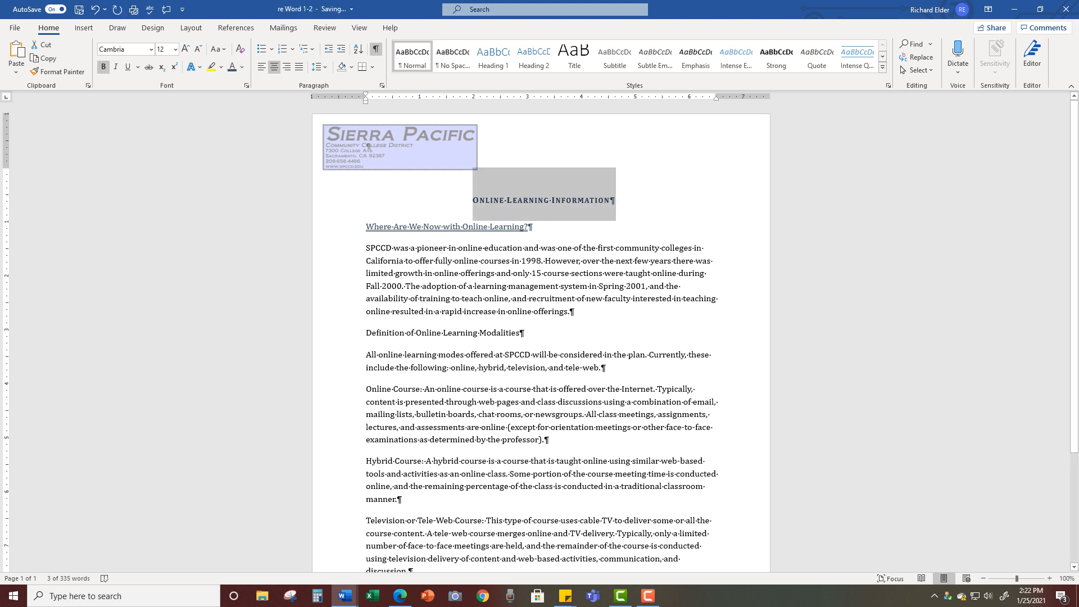
- View the custom font color settings for the title, and close them without choosing a color
left_click(242, 67)
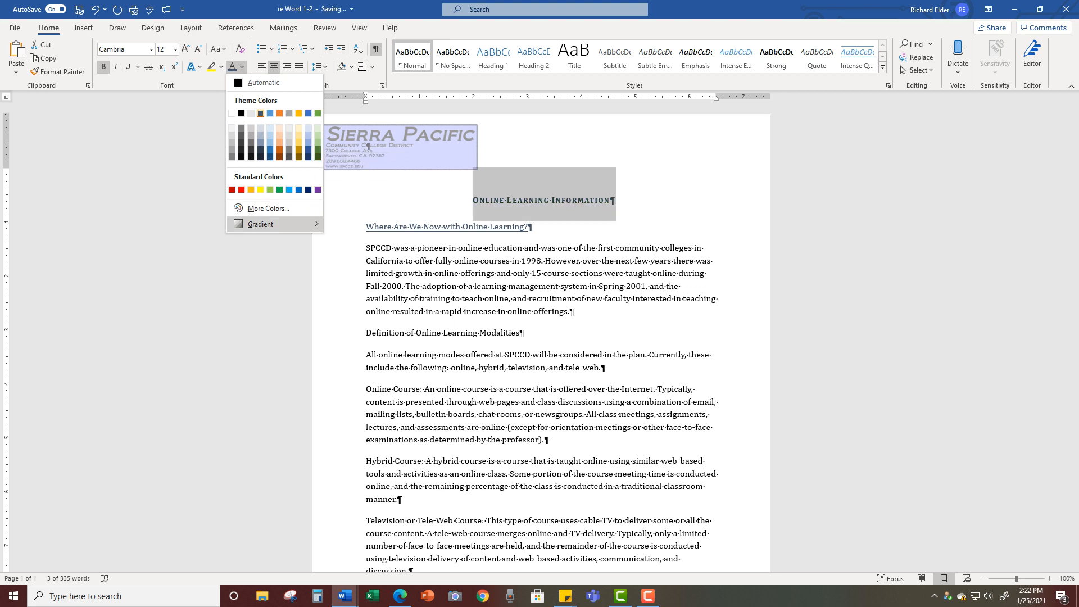
mouse_move(264, 224)
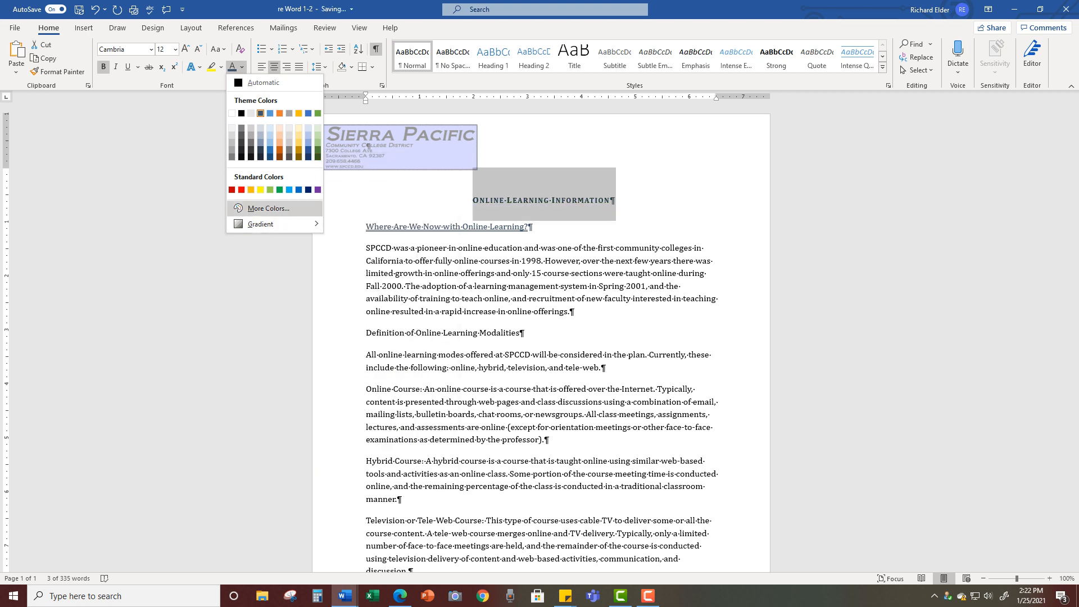
left_click(264, 208)
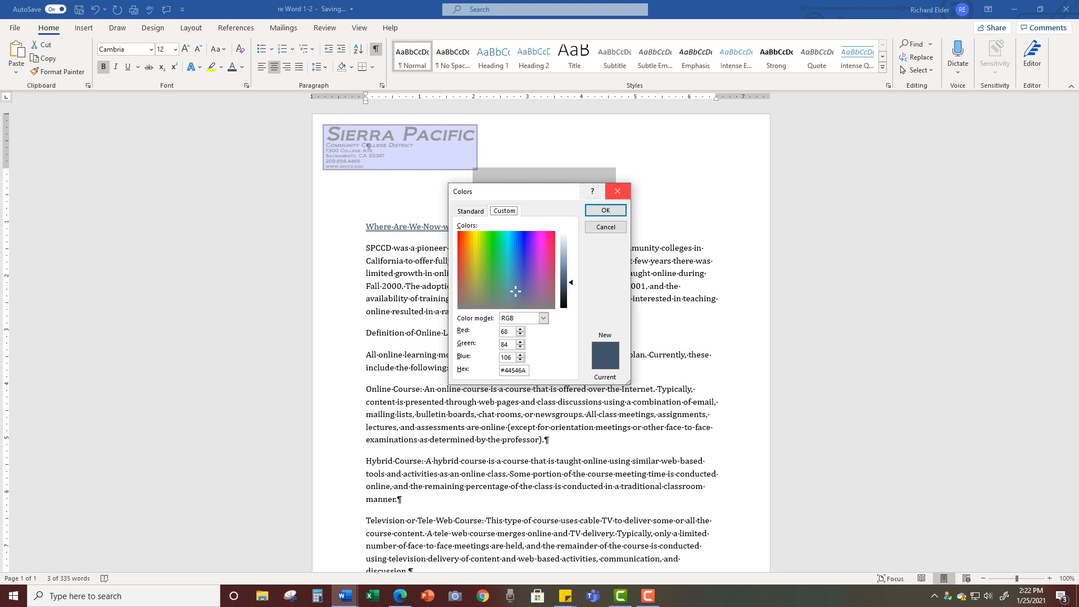
left_click(617, 191)
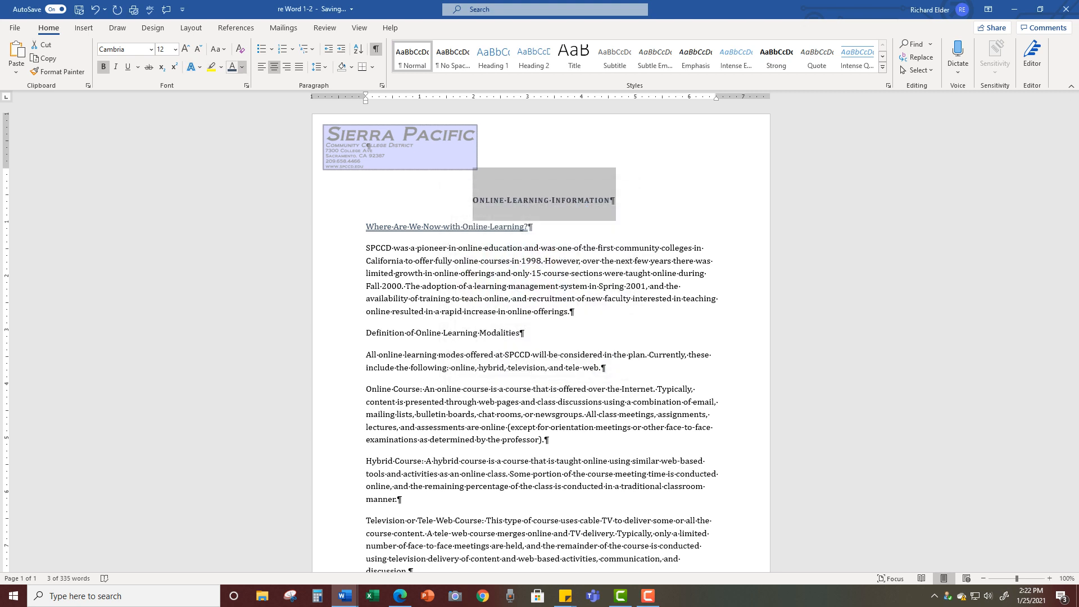
- Preview the Blue-Gray, Text 2, Lighter 60% font color on the title, and deselect the title
left_click(242, 67)
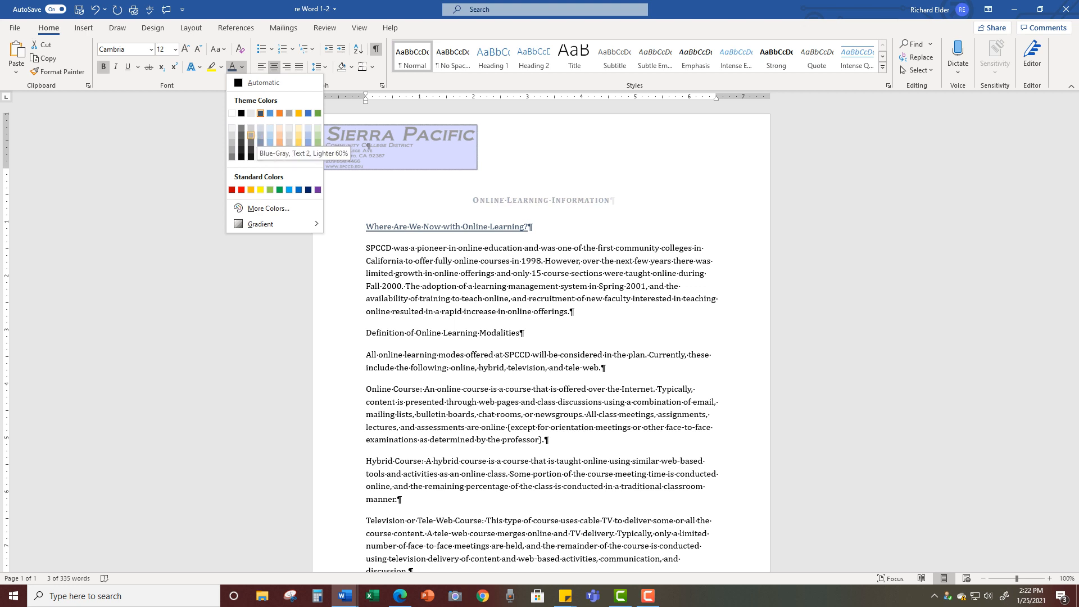
left_click(260, 156)
left_click(595, 200)
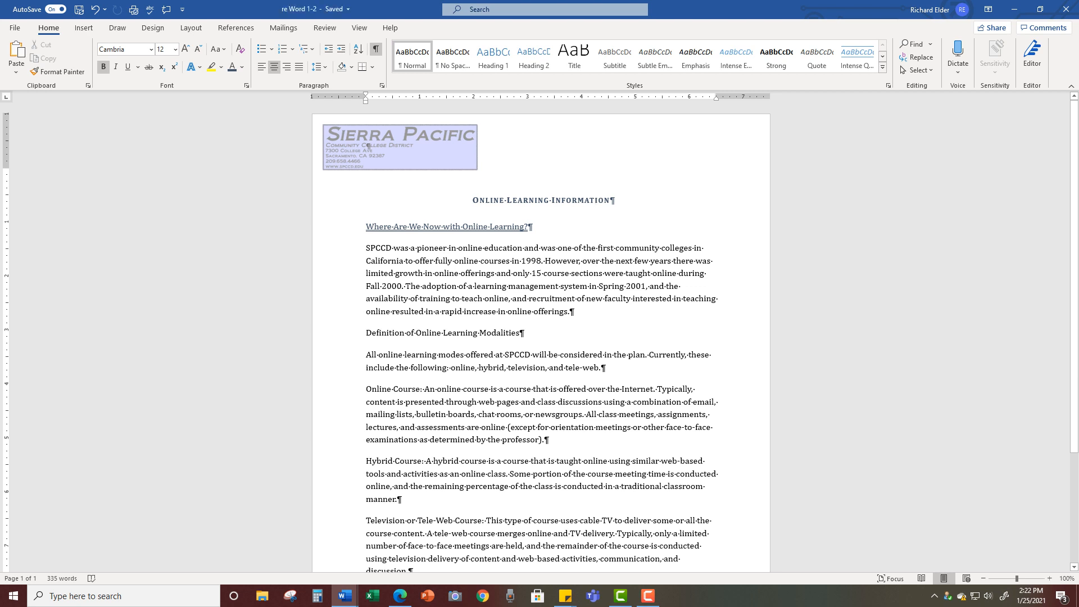
- Try expanding the character spacing of the "Where Are We Now with Online Learning?" heading by 3 pt, and undo it
left_click_drag(528, 227, 368, 227)
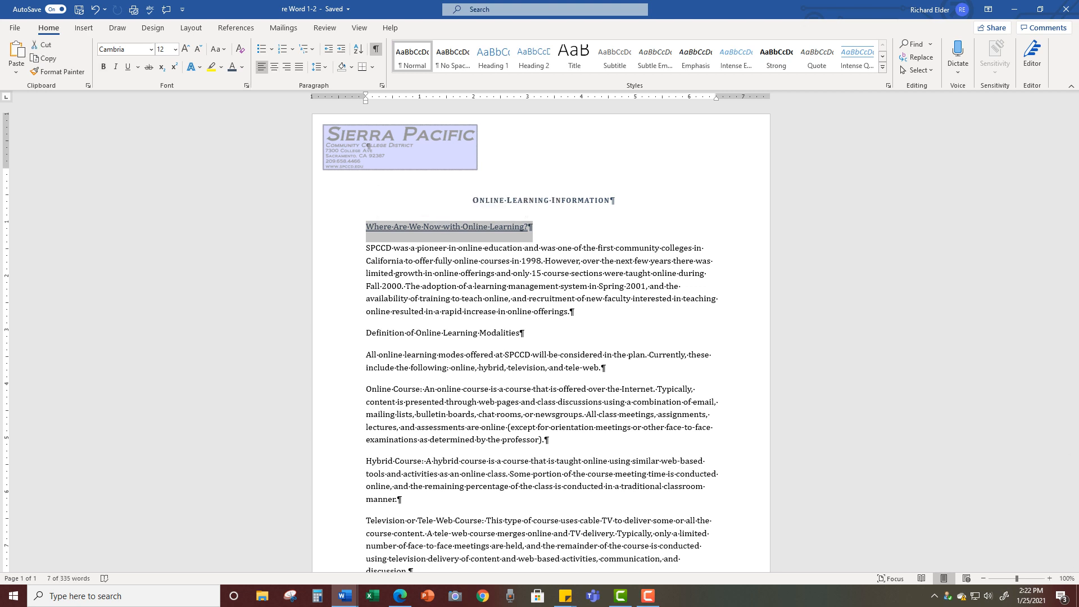
left_click(246, 86)
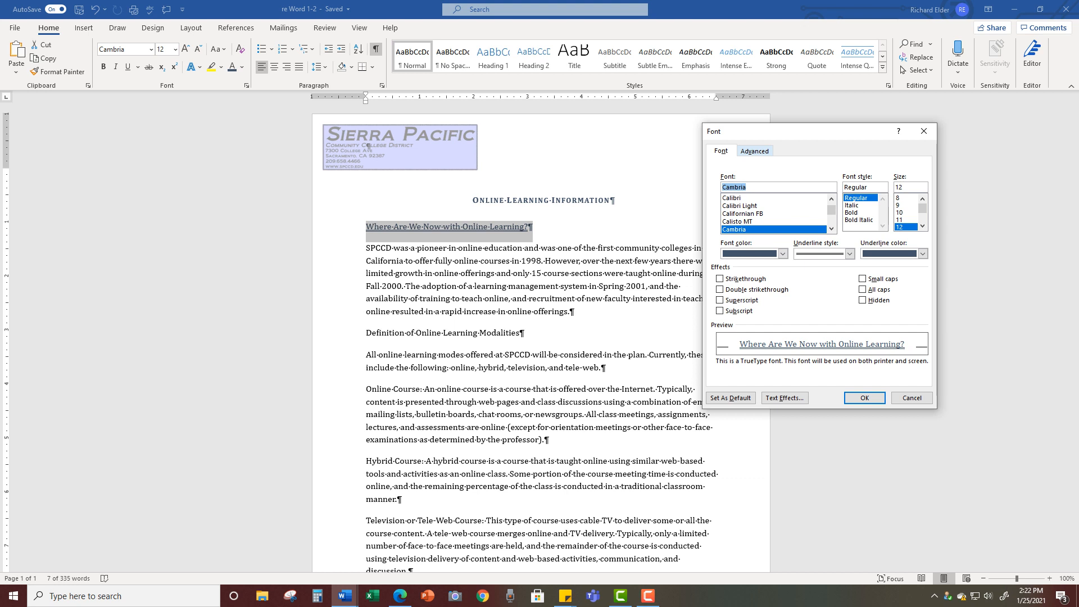
key("ctrl+Tab")
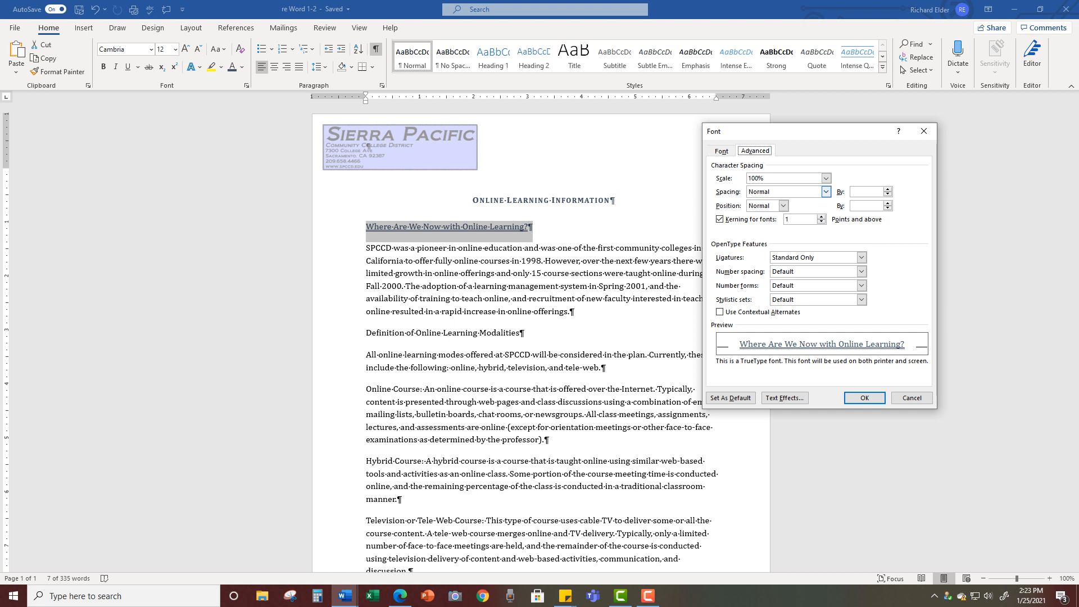
left_click(825, 192)
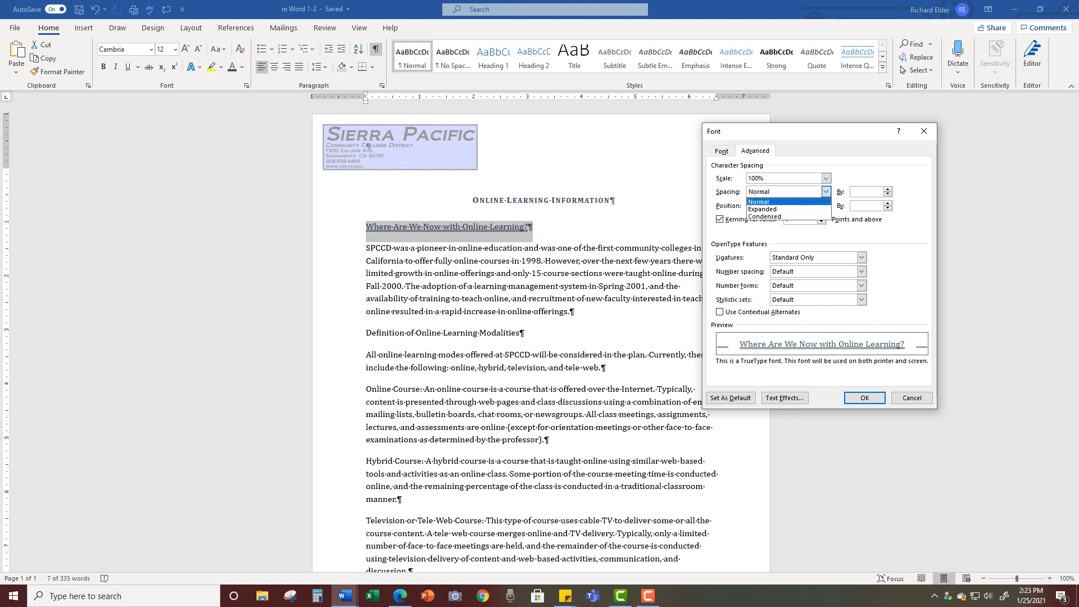
key("Down")
key("Return")
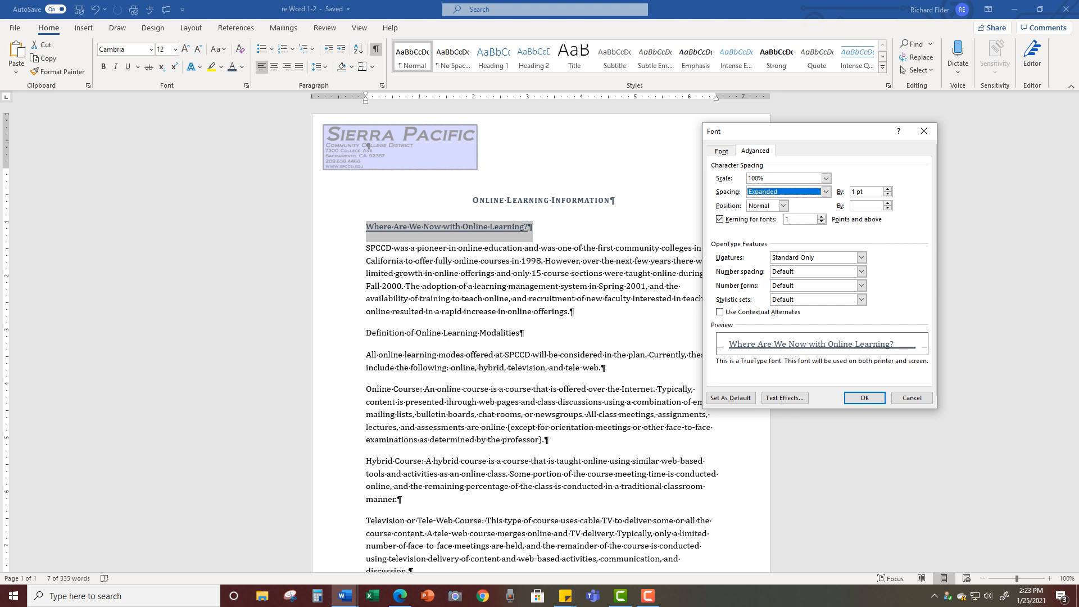
left_click(859, 192)
key("BackSpace")
key("BackSpace")
type("3")
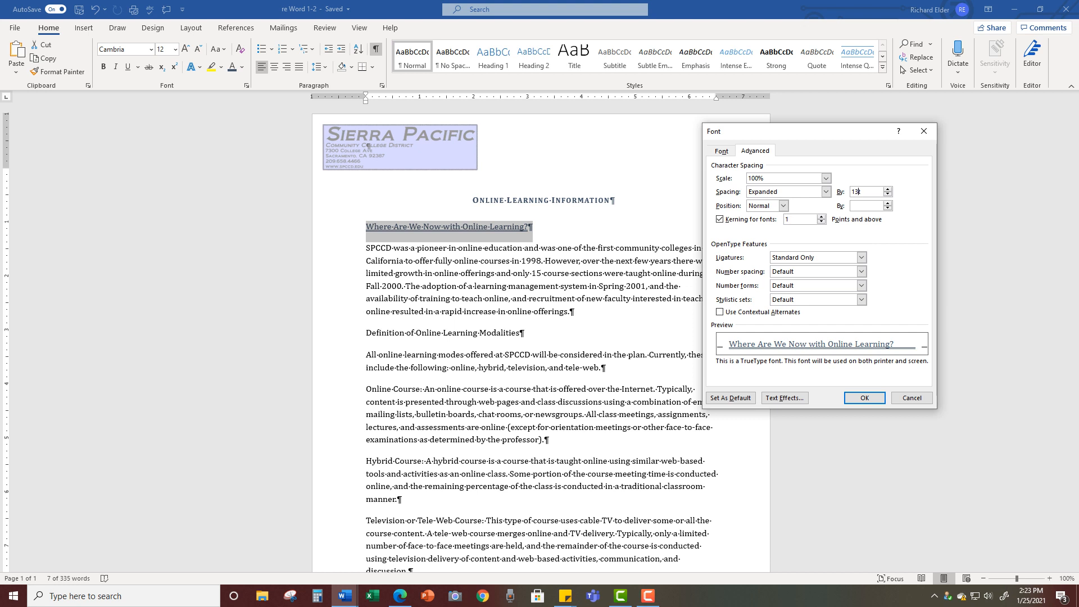
key("BackSpace")
key("BackSpace")
key("Delete")
type("3")
left_click(864, 398)
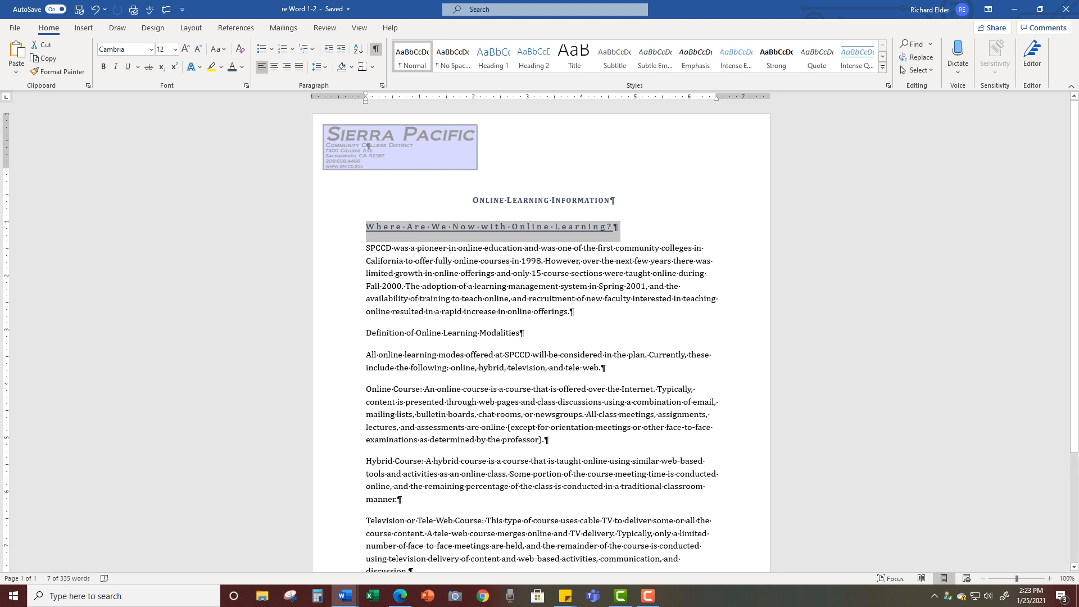
left_click(96, 9)
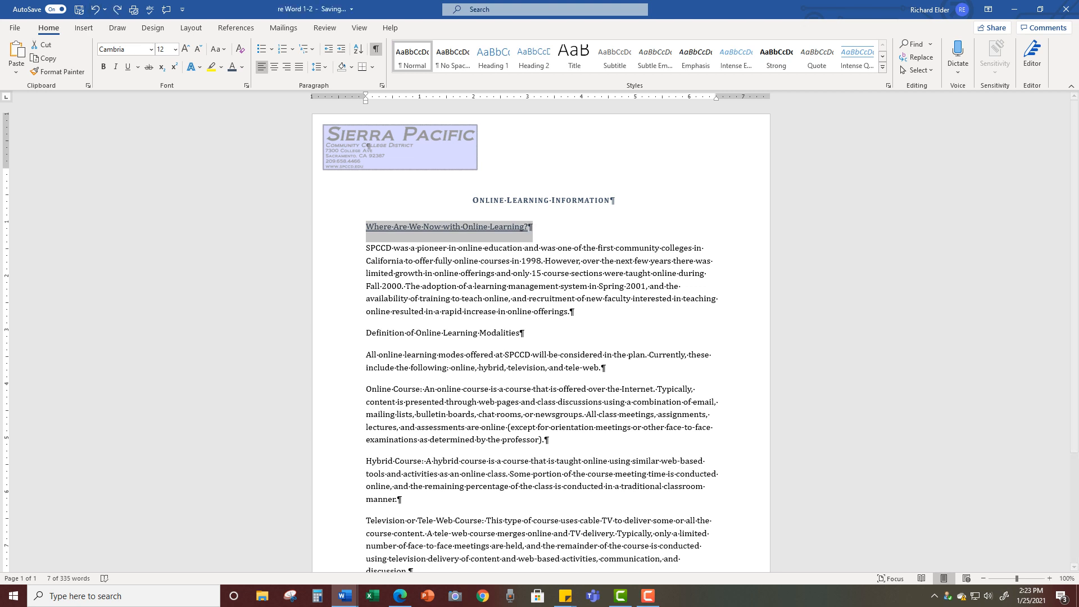
- Set the underline color of the "Where Are We Now with Online Learning?" heading to red and deselect the heading
left_click(246, 84)
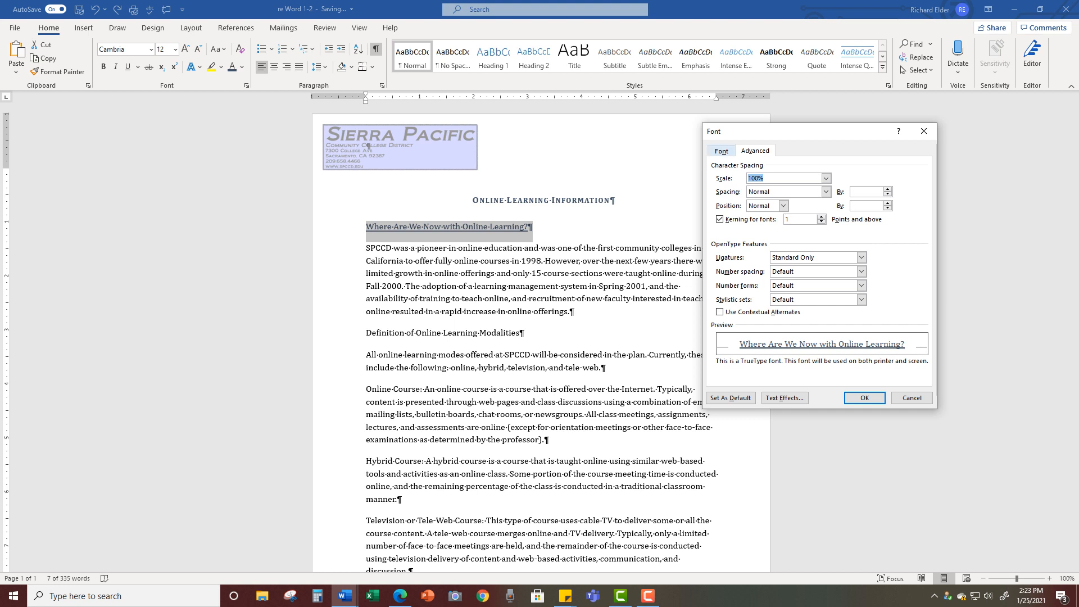
key("ctrl+Tab")
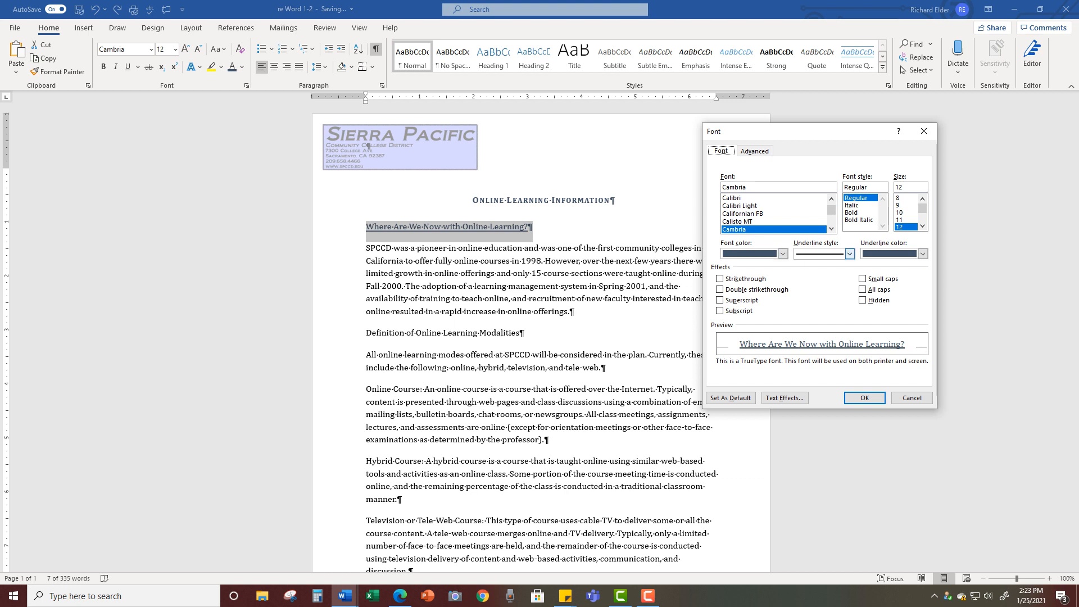
left_click(850, 253)
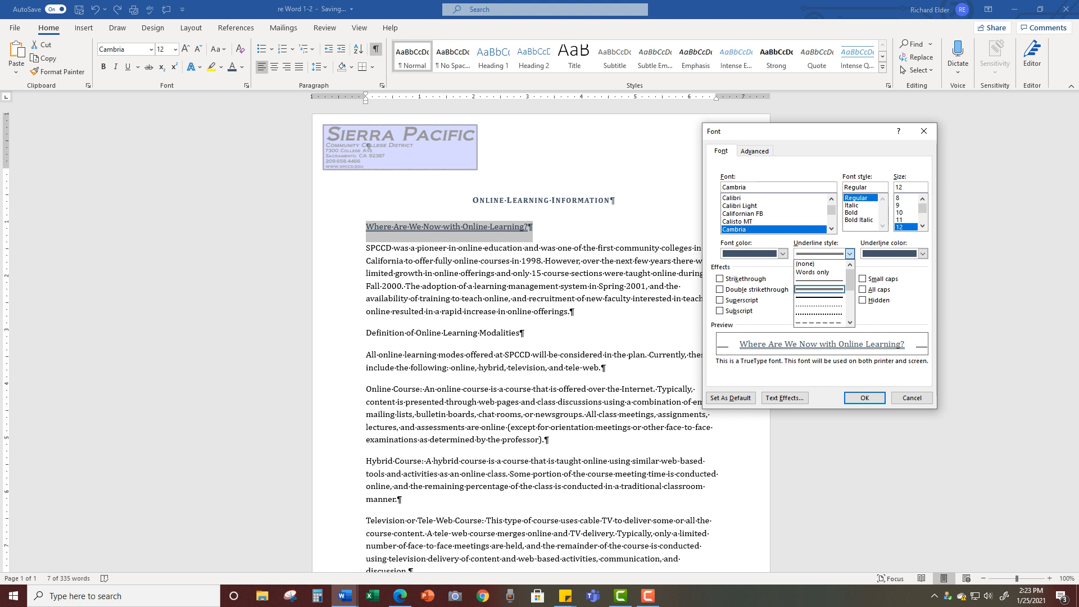
left_click(923, 253)
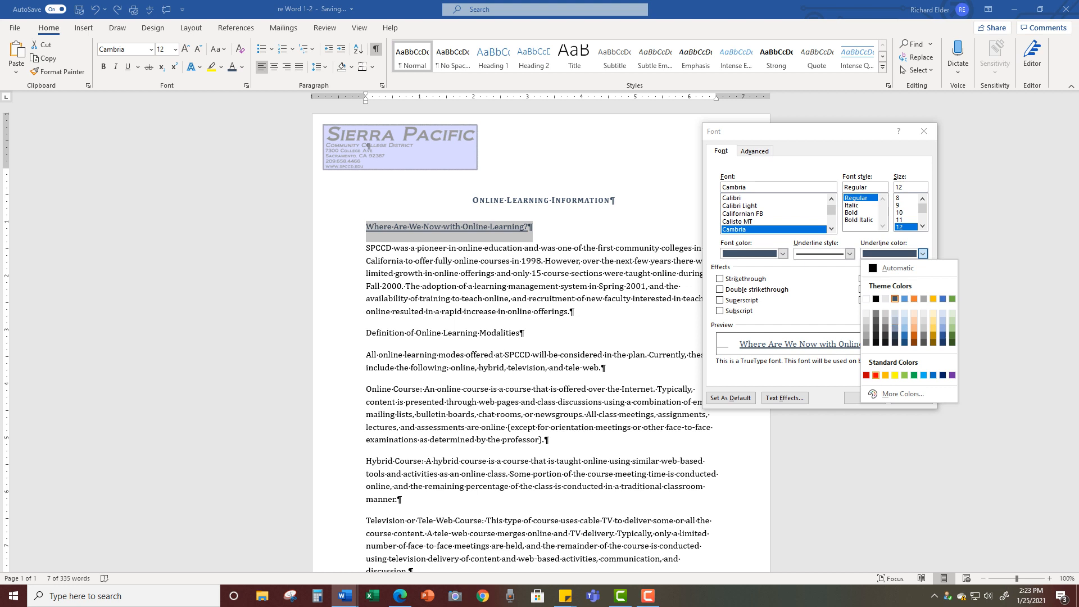
left_click(876, 375)
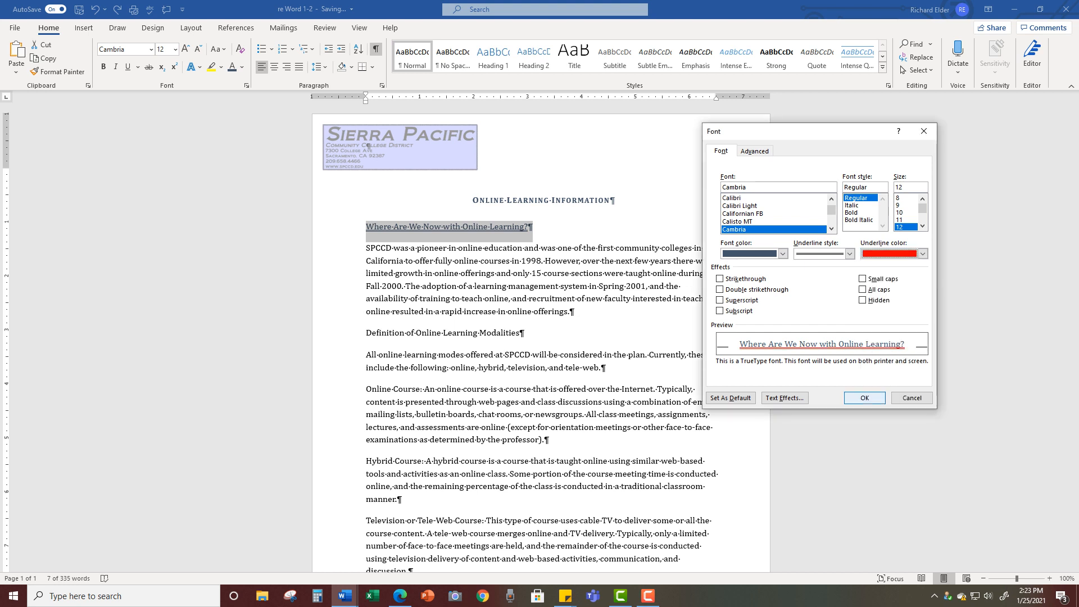
left_click(864, 398)
left_click(705, 248)
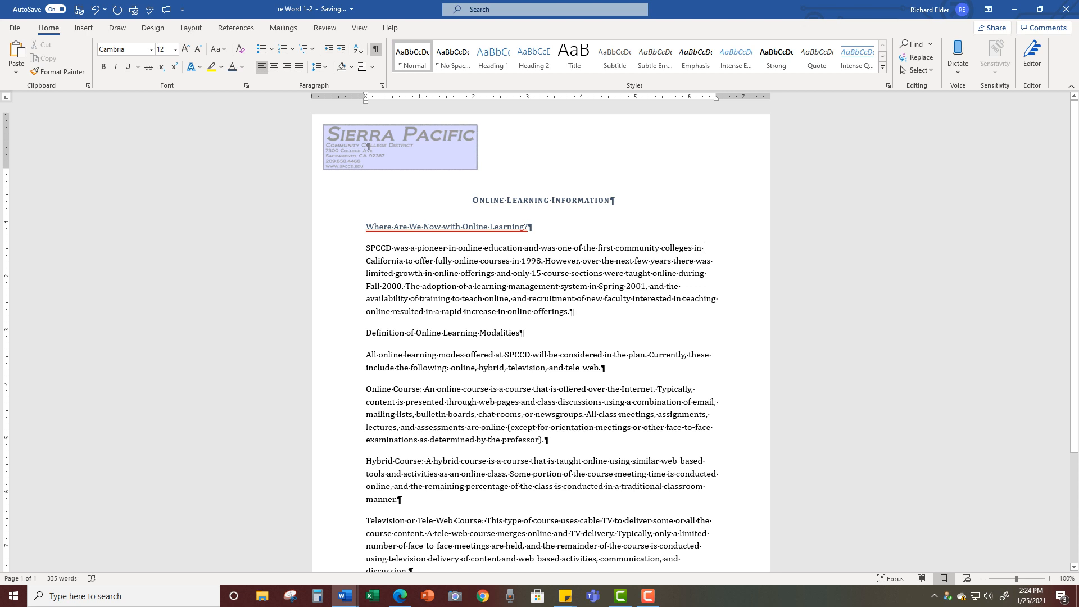
- Change the underline color of the "Where Are We Now with Online Learning?" heading to Blue-Gray, Text 2
left_click_drag(533, 226, 366, 227)
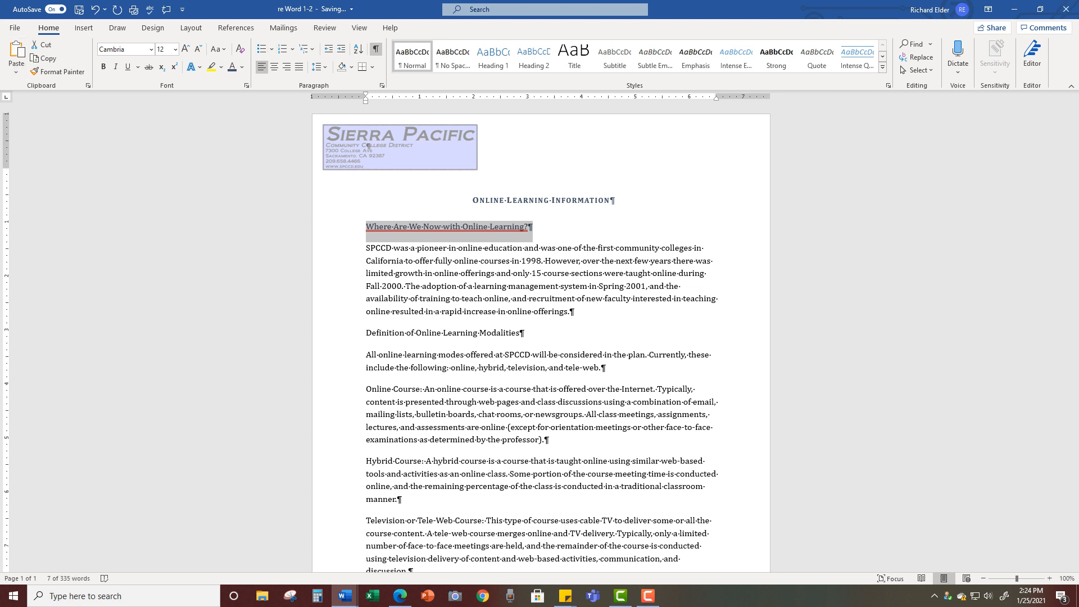
left_click(246, 86)
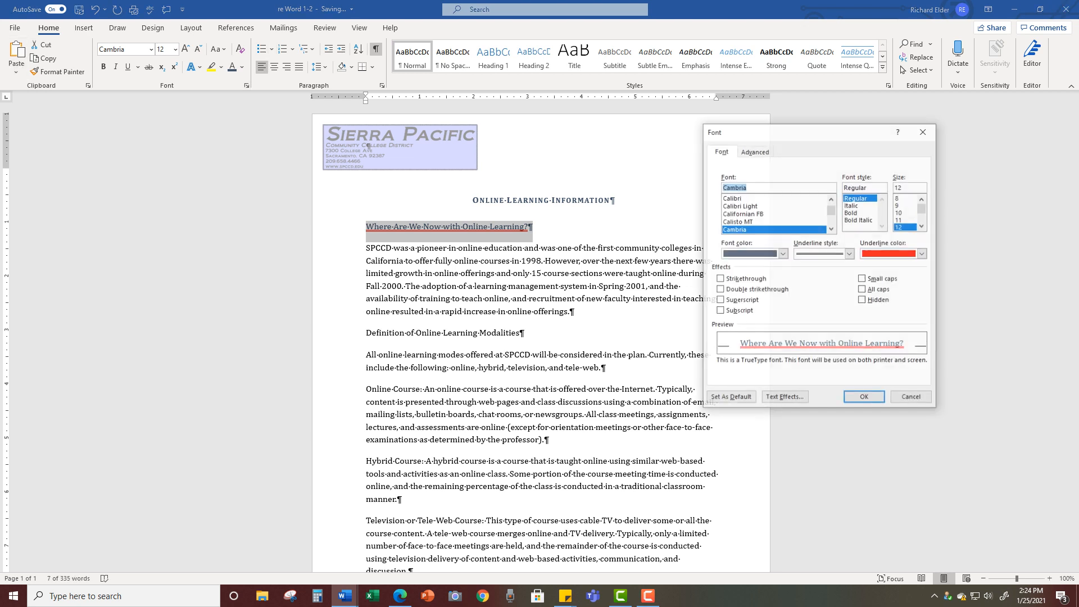
left_click(922, 253)
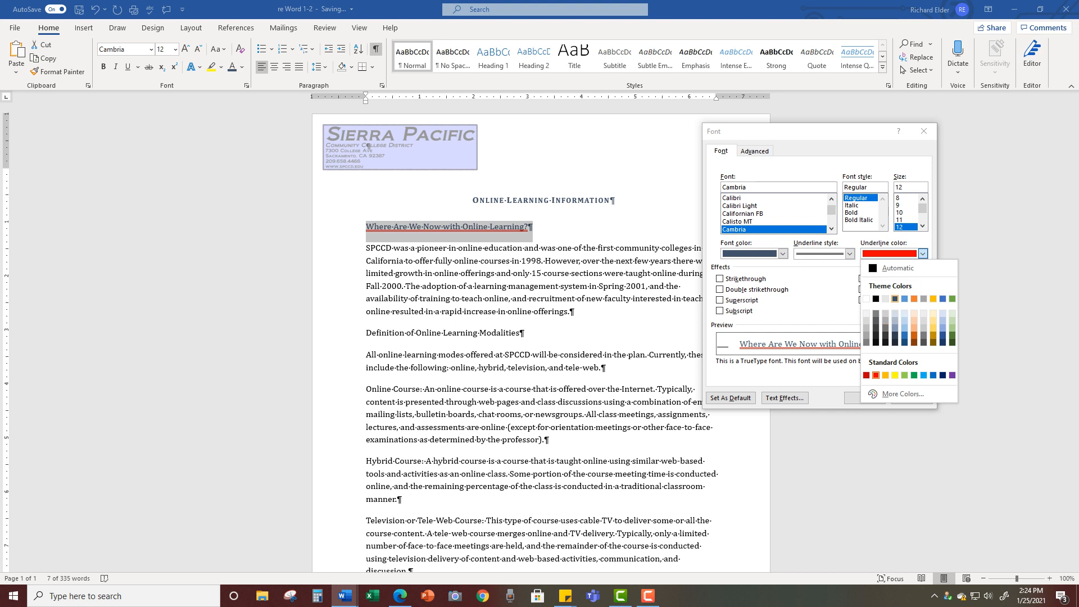
left_click(895, 298)
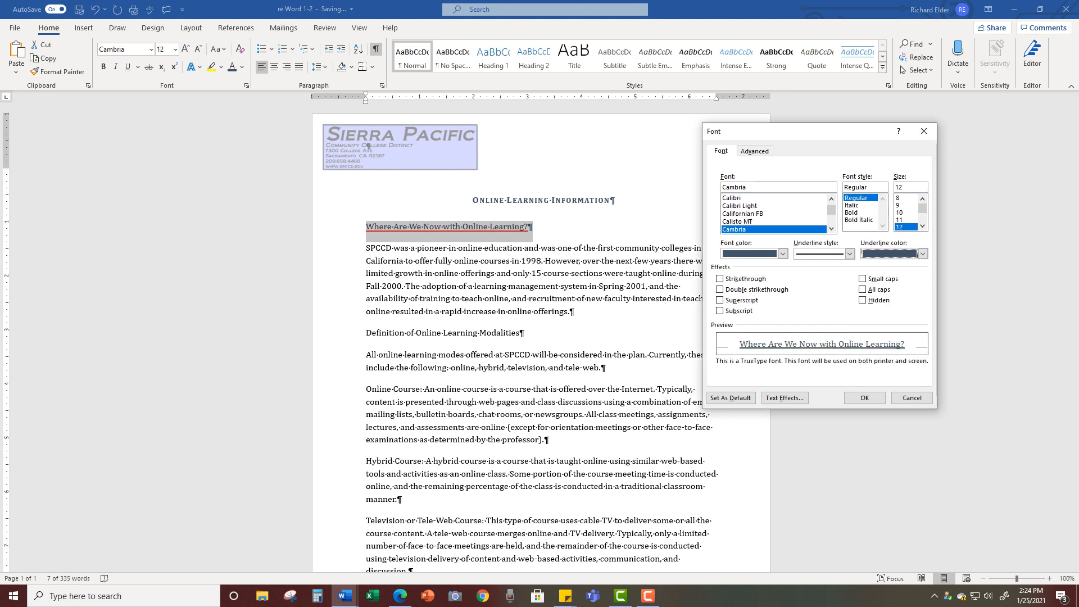
left_click(864, 397)
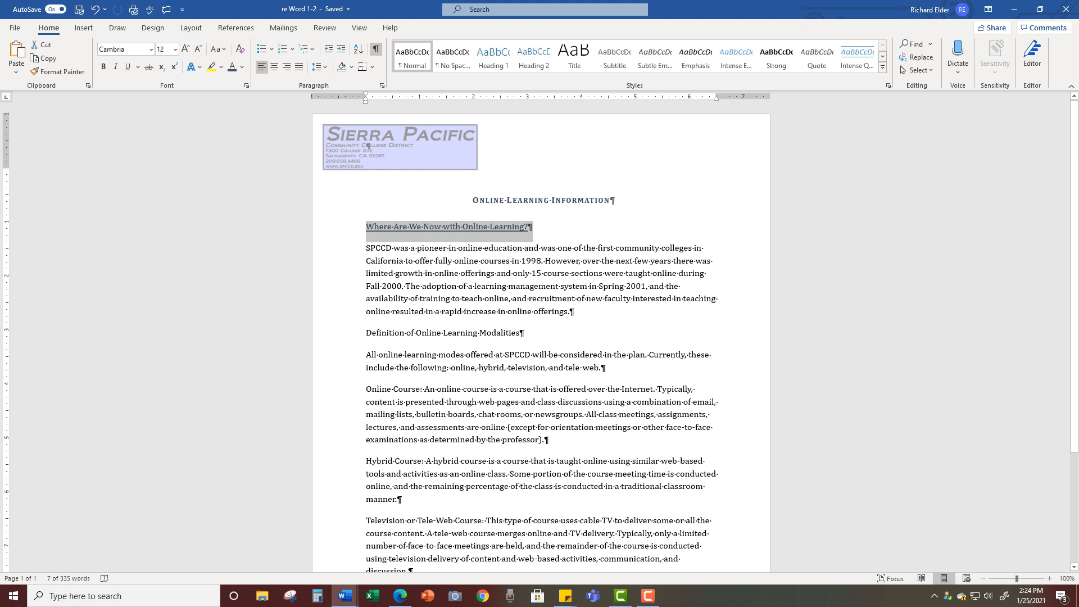
- Copy the formatting of the "Where Are We Now with Online Learning?" heading to "Definition of Online Learning Modalities" with Format Painter
left_click(58, 72)
left_click(58, 72)
left_click(529, 227)
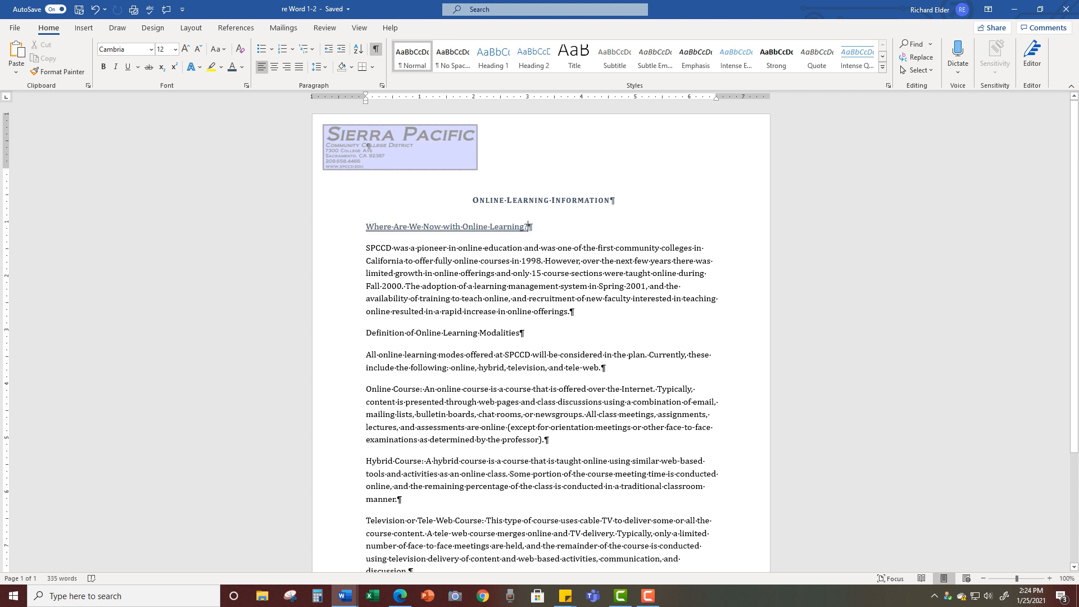
left_click_drag(529, 227, 367, 227)
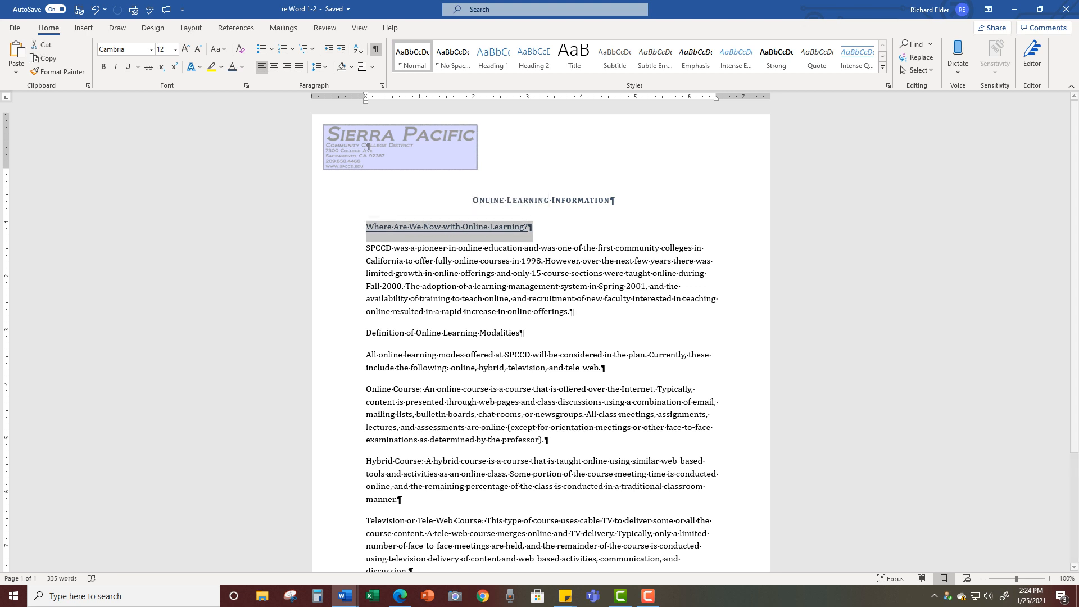
left_click(62, 72)
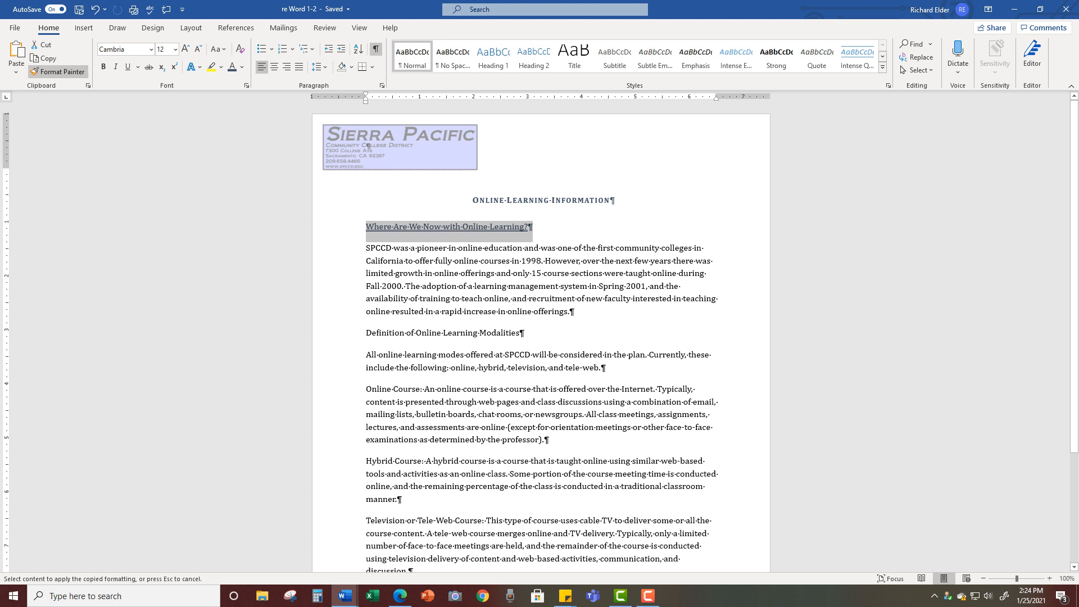
left_click_drag(366, 332, 525, 333)
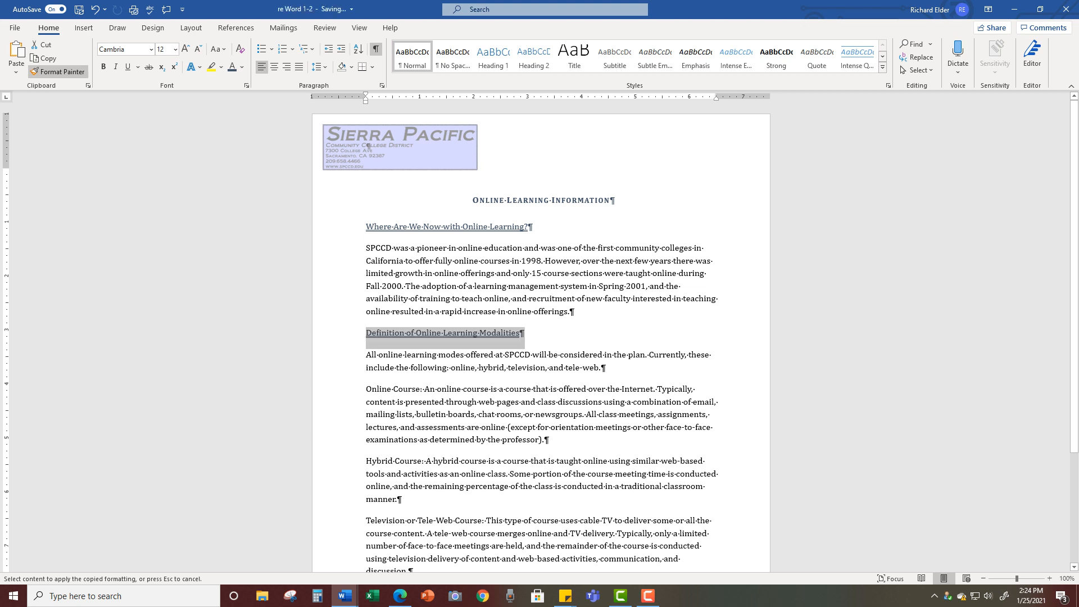
- Paint the copied formatting onto the Online Course:, Hybrid Course:, Television or Tele-Web Course:, and Web-Enhanced Course: labels, and turn off Format Painter
left_click_drag(366, 389, 424, 389)
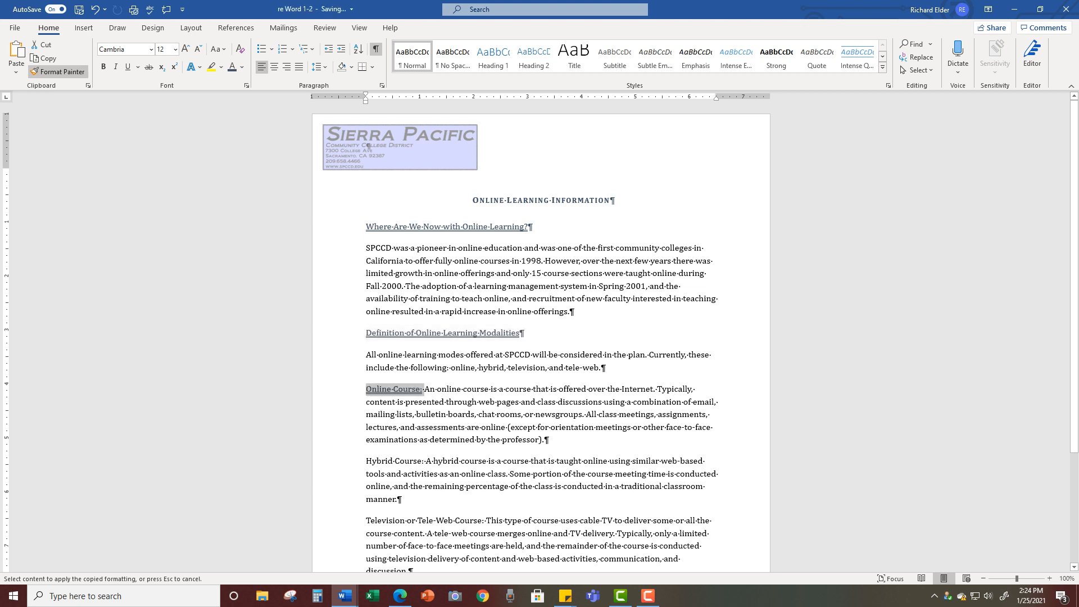
left_click_drag(366, 461, 427, 461)
scroll(540, 337, "down", 3)
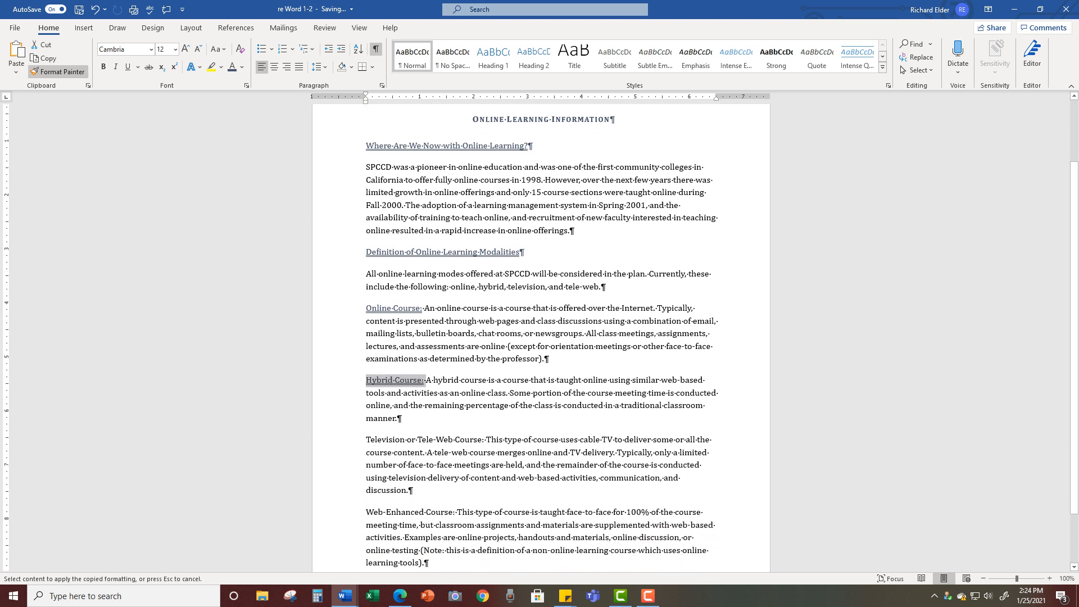
left_click_drag(366, 439, 485, 439)
scroll(486, 439, "down", 2)
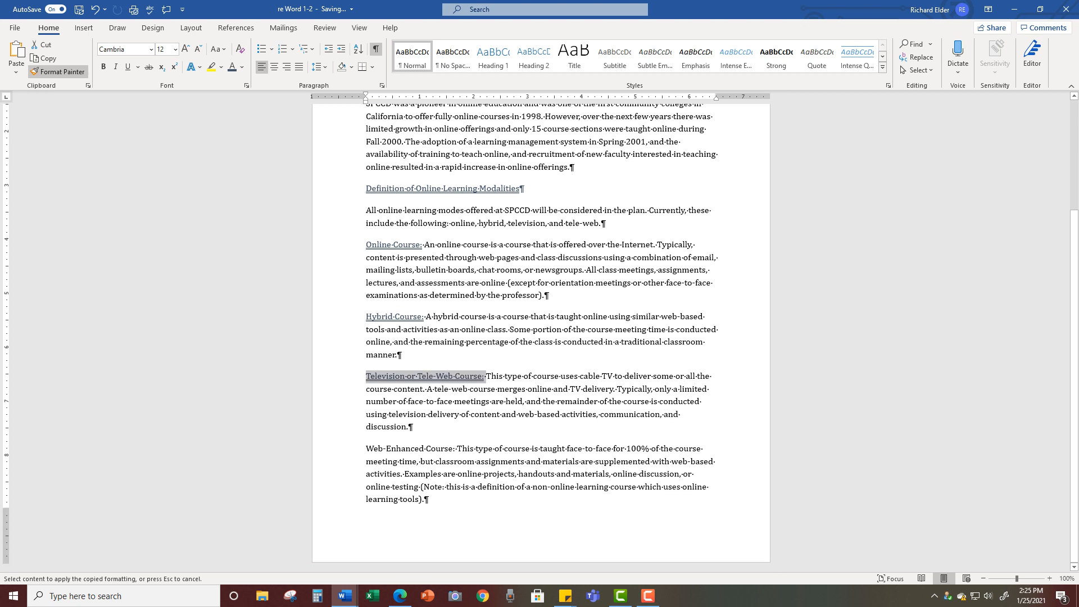
left_click_drag(366, 448, 456, 448)
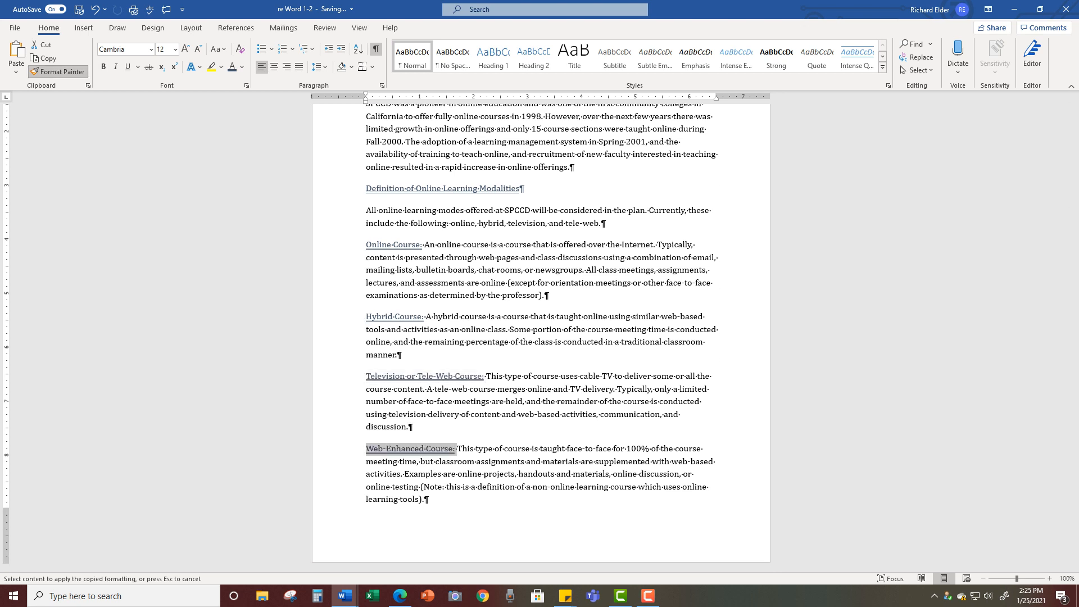
key("Escape")
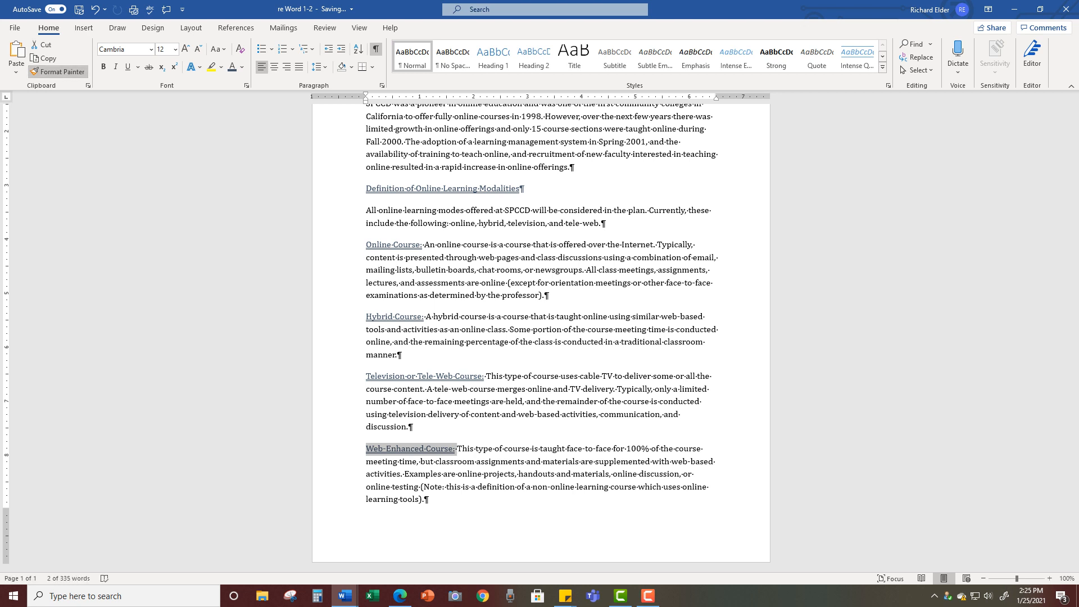
- Paint the Web-Enhanced Course: label's formatting onto the last line of the first body paragraph, and check the formatted headings
left_click(58, 72)
left_click(119, 175)
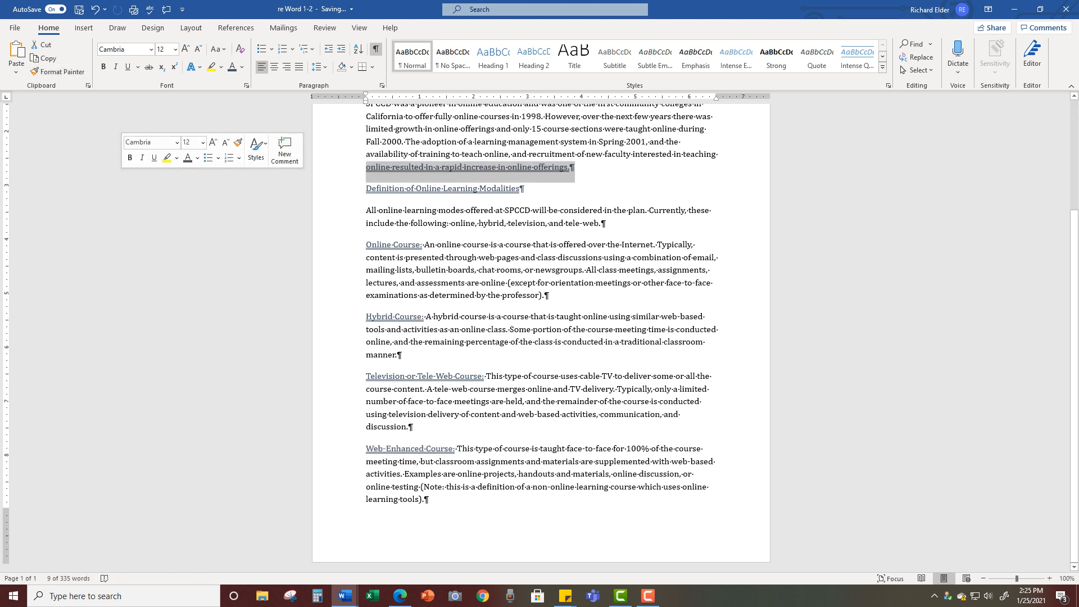
scroll(119, 175, "up", 1)
scroll(540, 338, "up", 3)
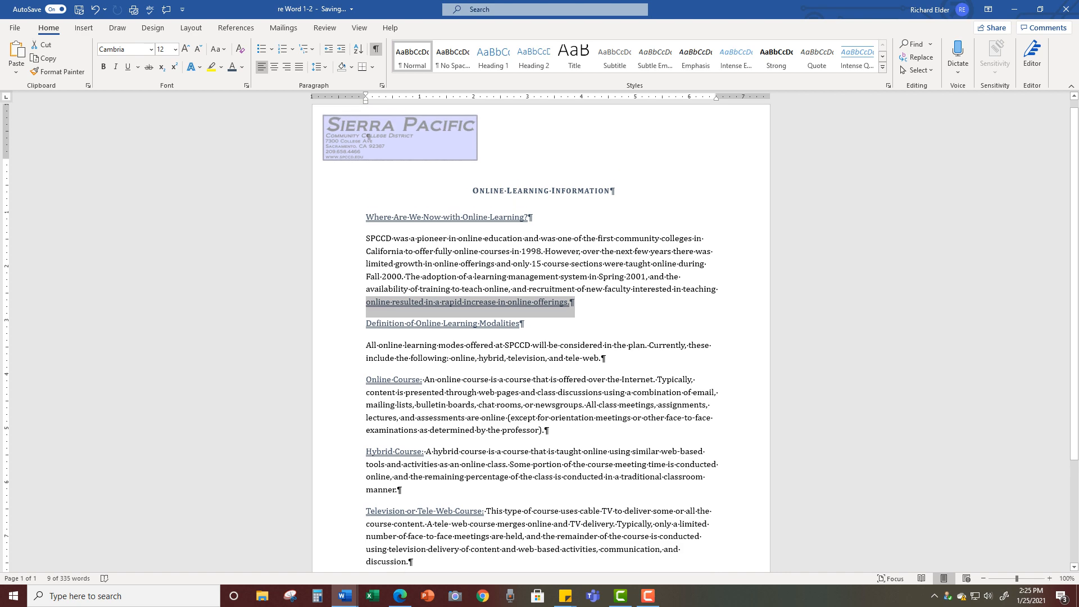
left_click(521, 323)
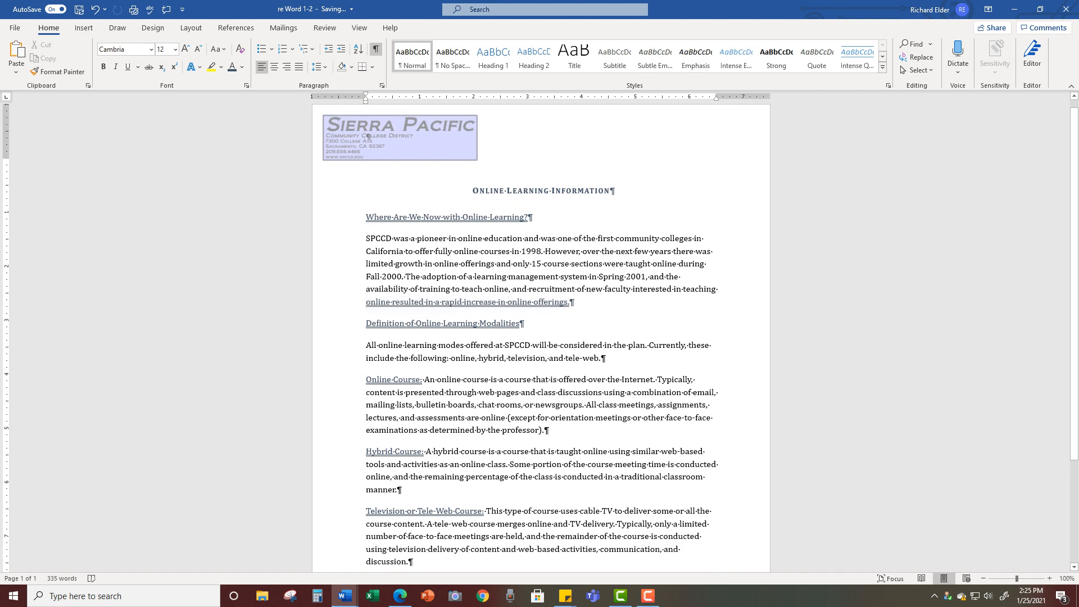
scroll(368, 137, "down", 3)
scroll(368, 137, "up", 2)
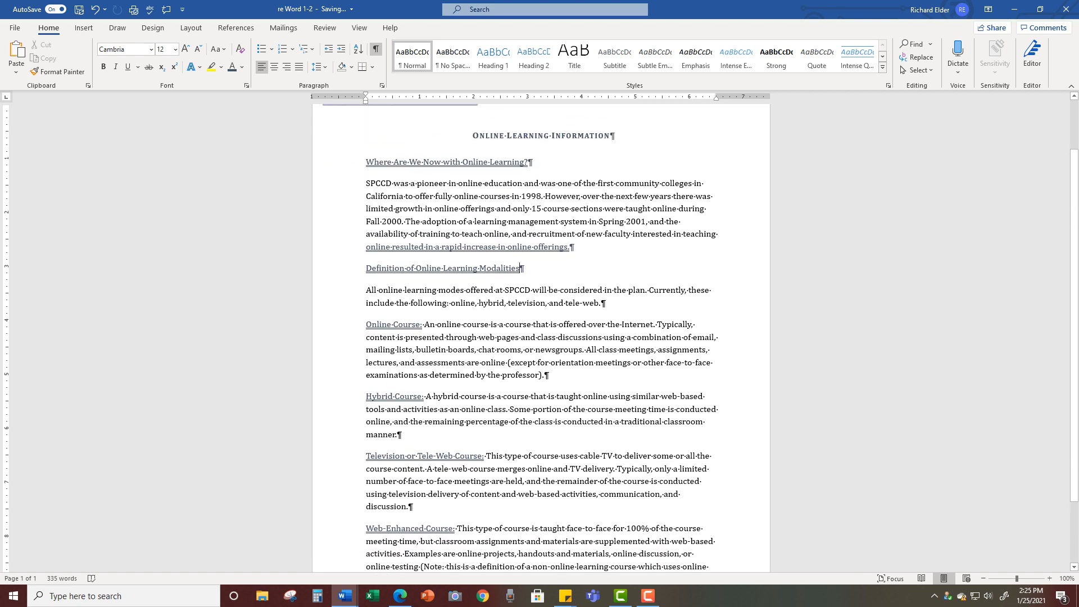
- Apply the Offset: Bottom Right outer shadow text effect to the "Where Are We Now with Online Learning?" heading
scroll(368, 137, "up", 2)
left_click_drag(531, 217, 365, 217)
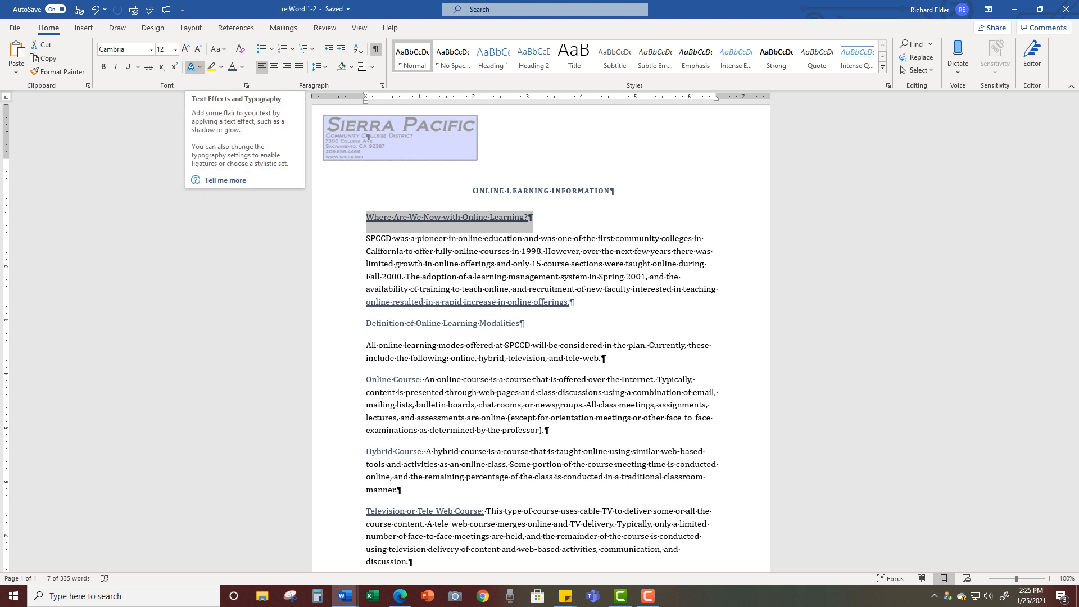
left_click(199, 67)
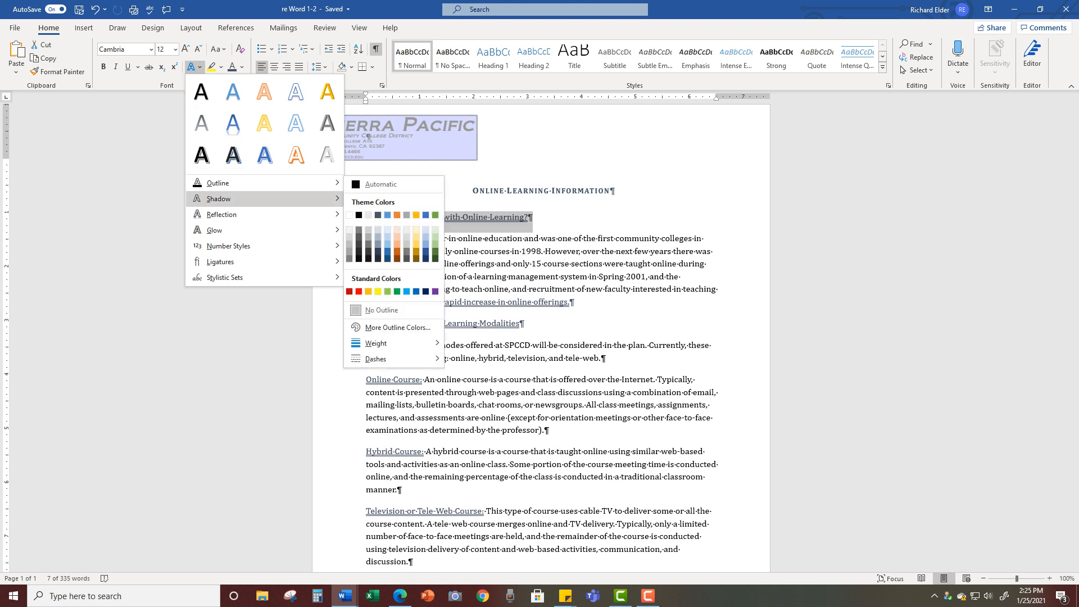
mouse_move(225, 199)
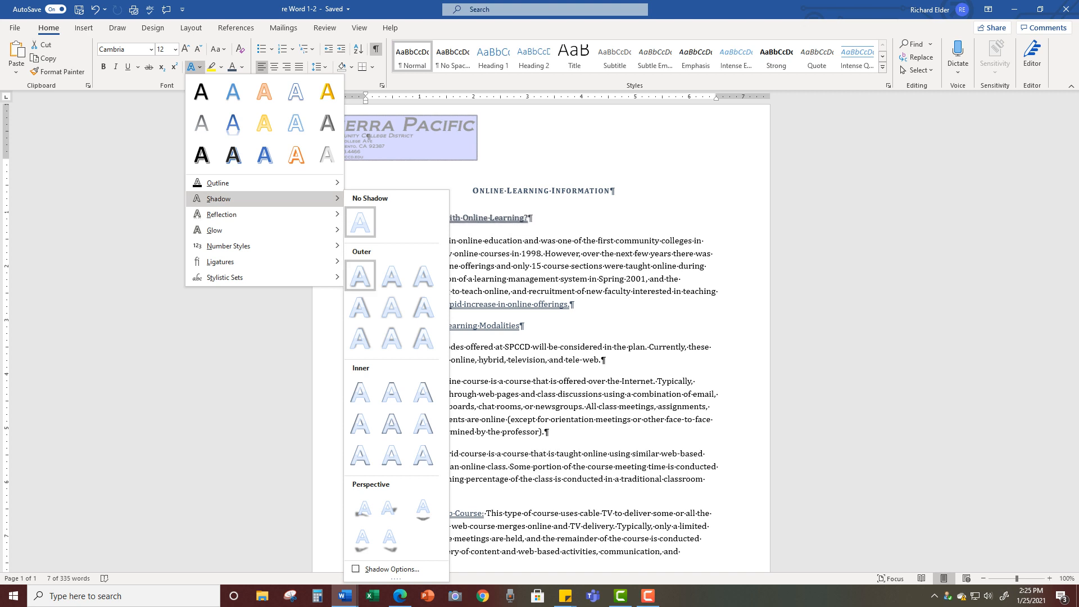
left_click(360, 275)
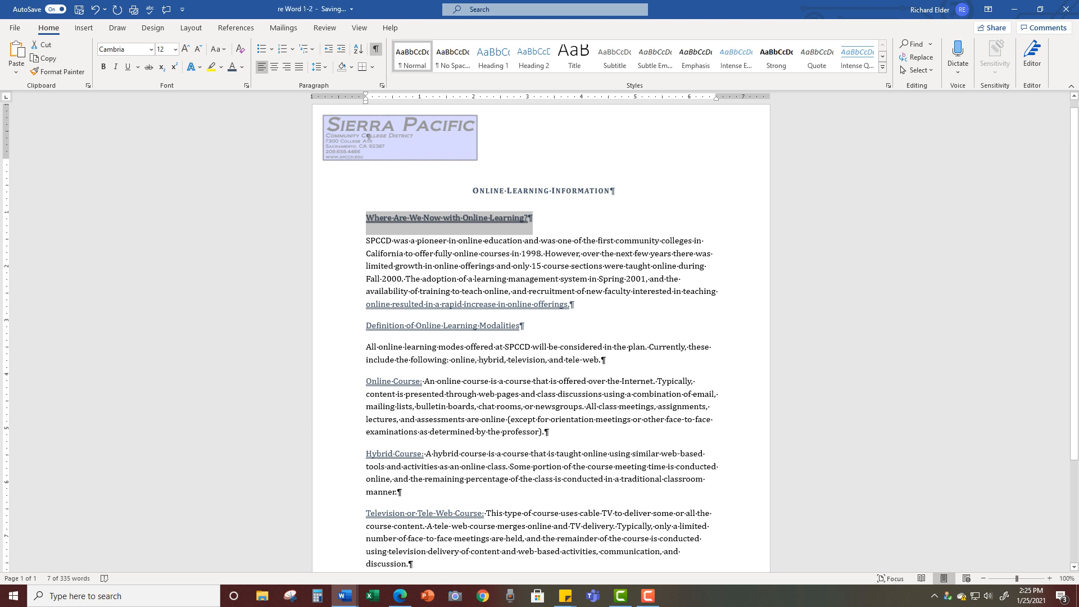
left_click(528, 218)
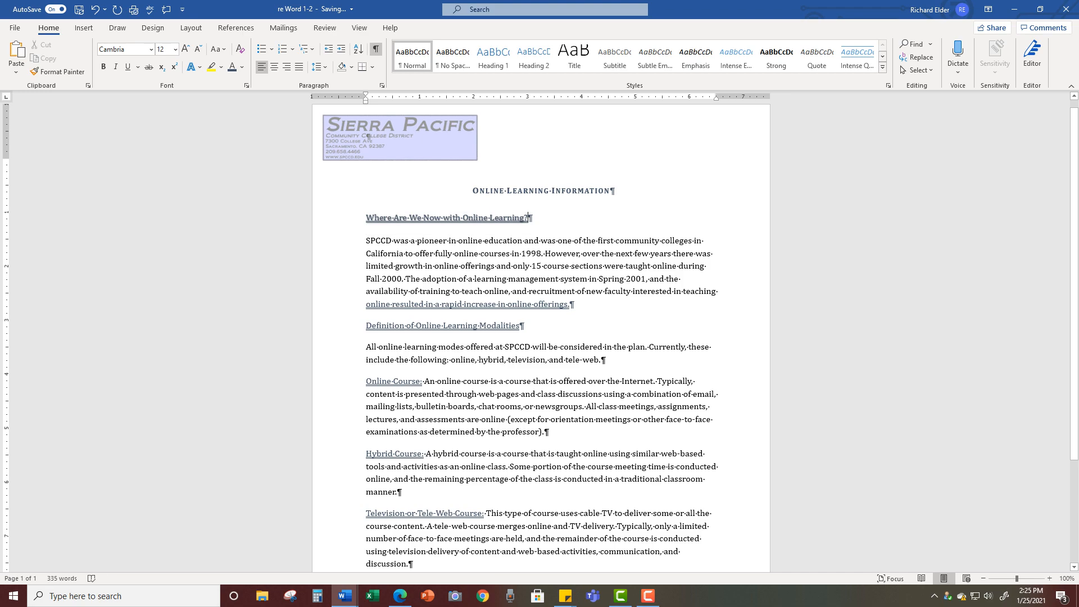
- Examine the shadow on the "Where Are We Now with Online Learning?" heading up close at 290% zoom
left_click(1049, 579)
left_click(1049, 578)
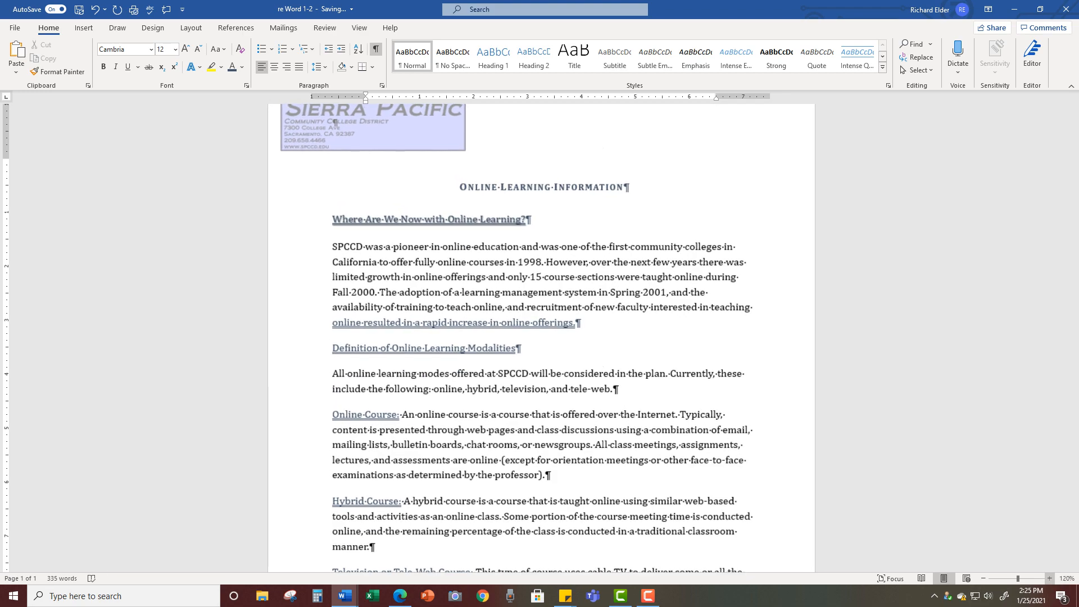
left_click(1049, 578)
left_click(1049, 578)
left_click(1050, 578)
left_click(1049, 579)
left_click(1049, 578)
left_click(1049, 578)
left_click(1049, 579)
left_click(1049, 578)
left_click(1049, 579)
left_click(1050, 578)
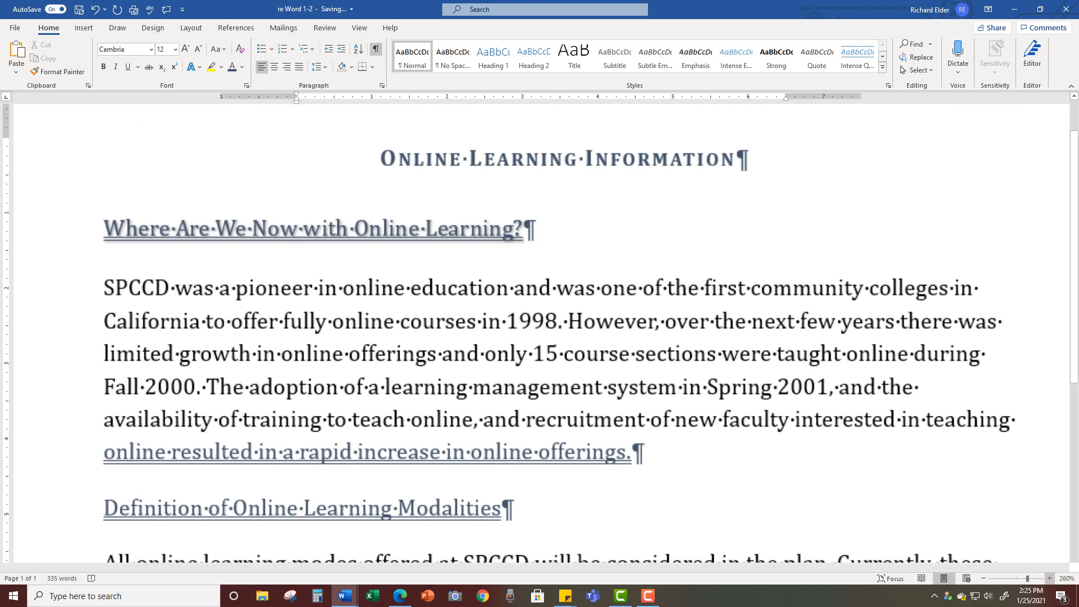
left_click(1049, 579)
left_click(1049, 579)
left_click(1050, 578)
left_click(1049, 578)
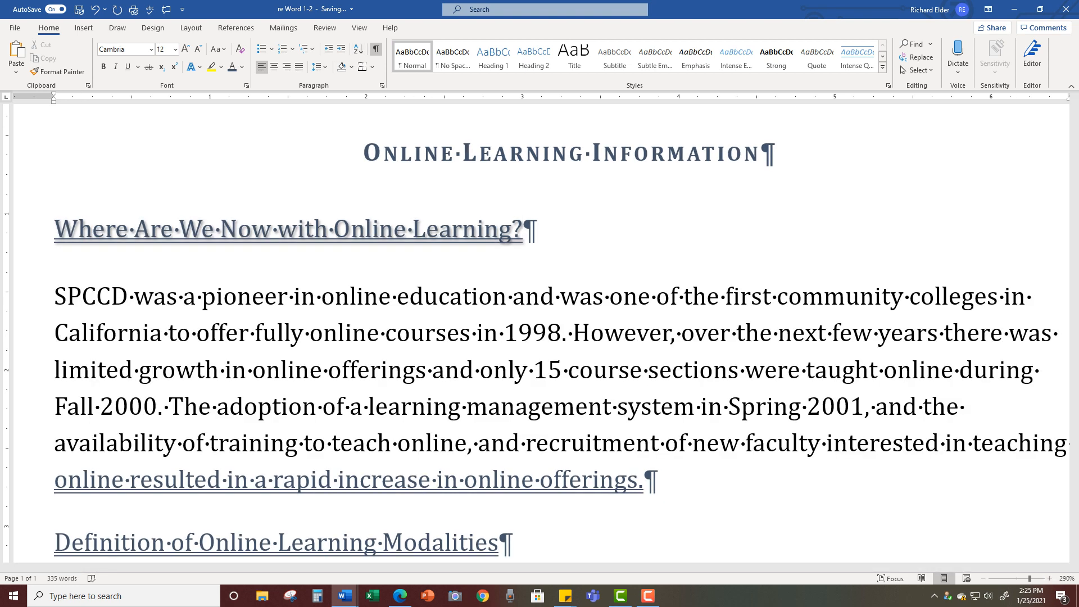
- Hide the formatting marks and inspect the shadowed heading at 310% zoom
left_click(376, 49)
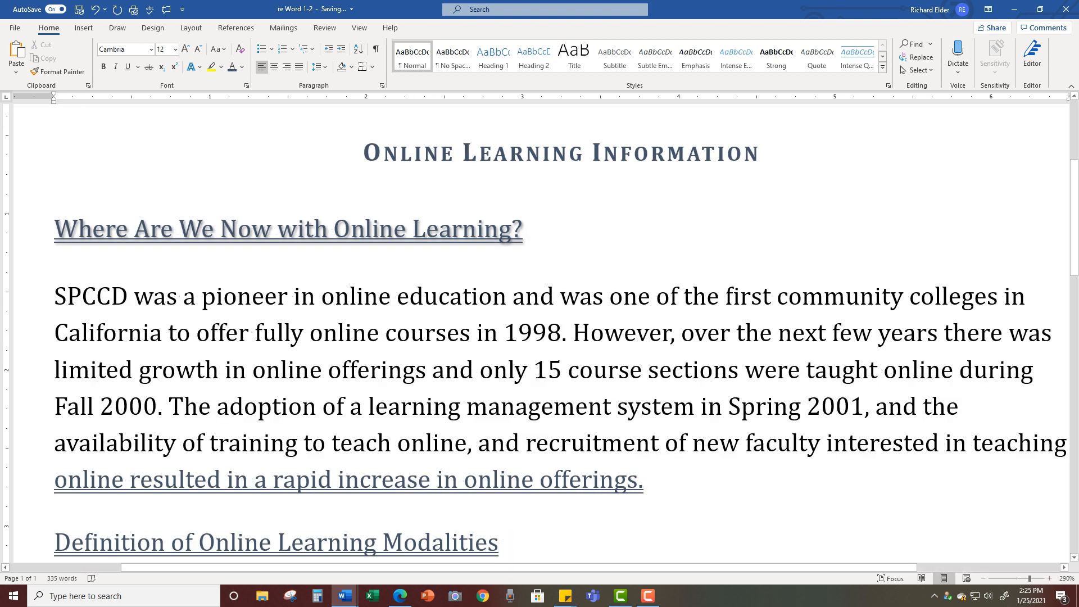
scroll(540, 333, "right", 2)
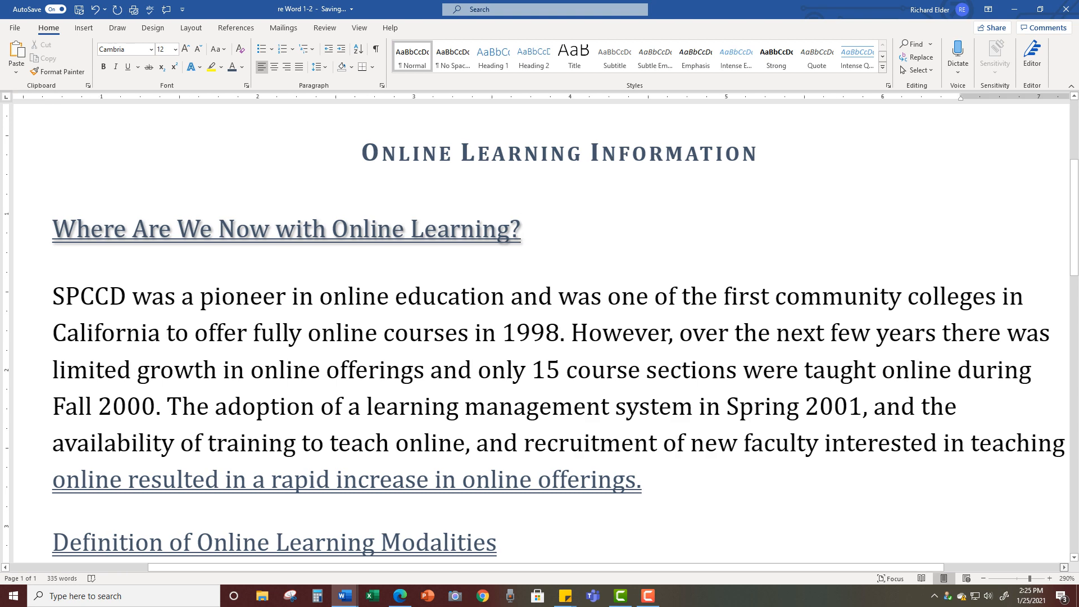
left_click(1049, 578)
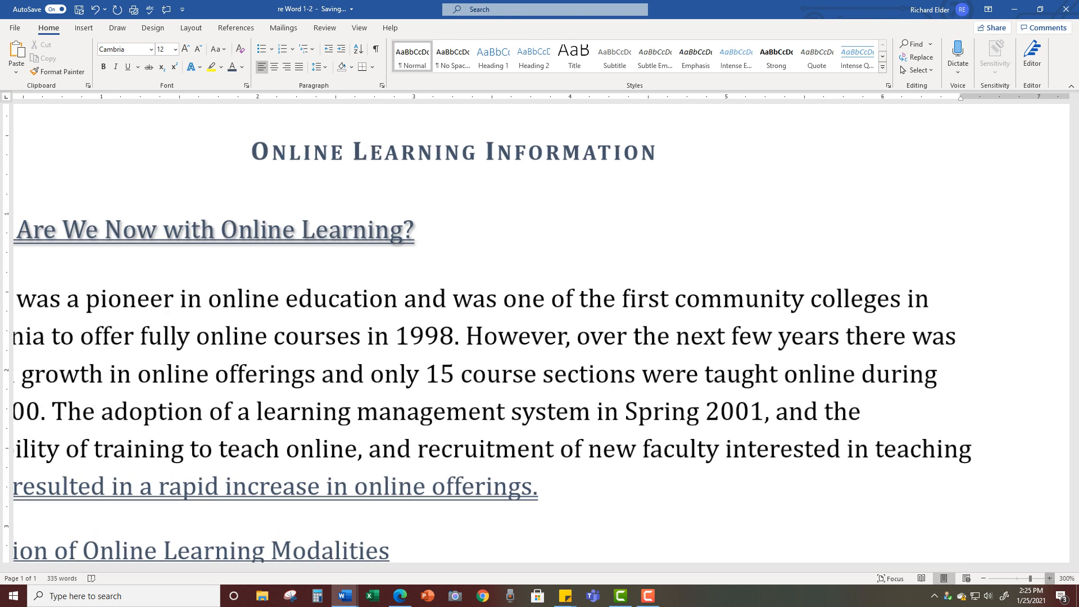
left_click(1049, 578)
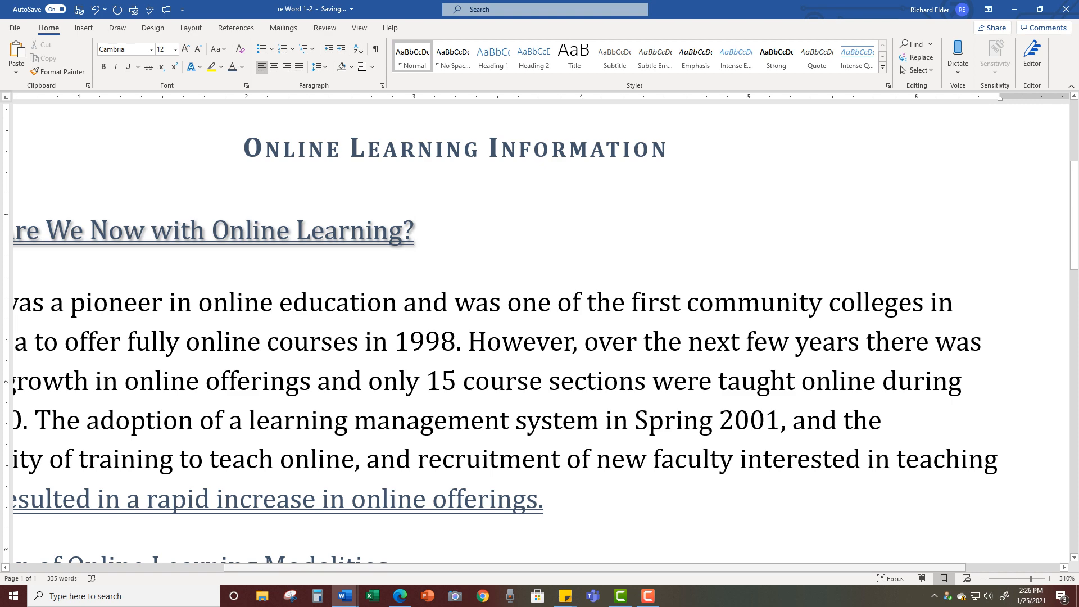
scroll(541, 332, "left", 3)
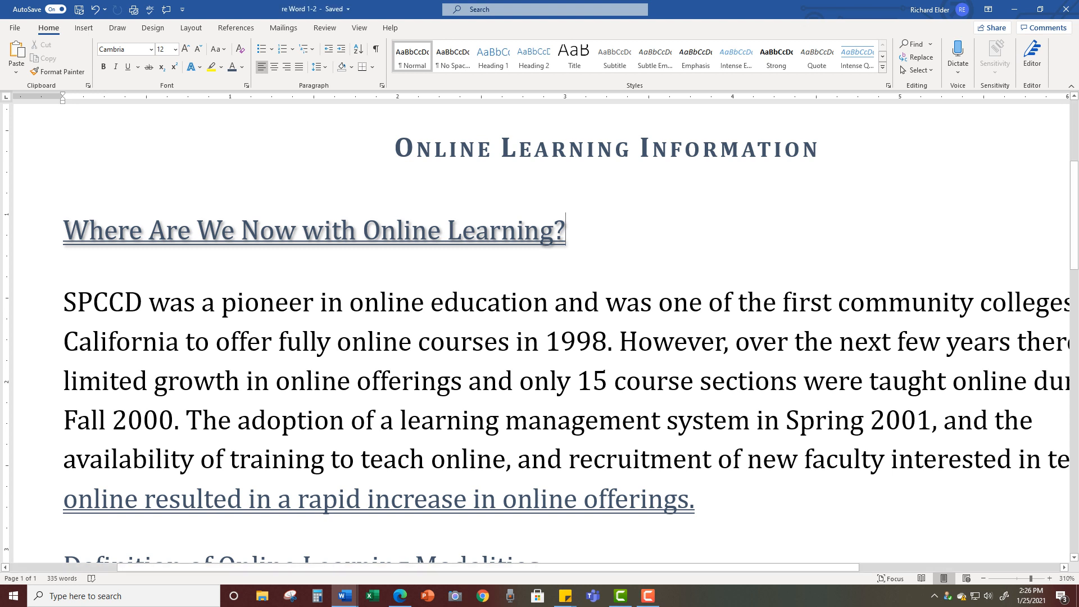
- Try the first reflection variation on the "Where Are We Now with Online Learning?" heading
key("ctrl+shift+Left")
key("ctrl+shift+Left")
key("ctrl+shift+Left")
key("ctrl+shift+Left")
key("ctrl+shift+Left")
key("ctrl+shift+Left")
key("ctrl+shift+Left")
key("ctrl+shift+Left")
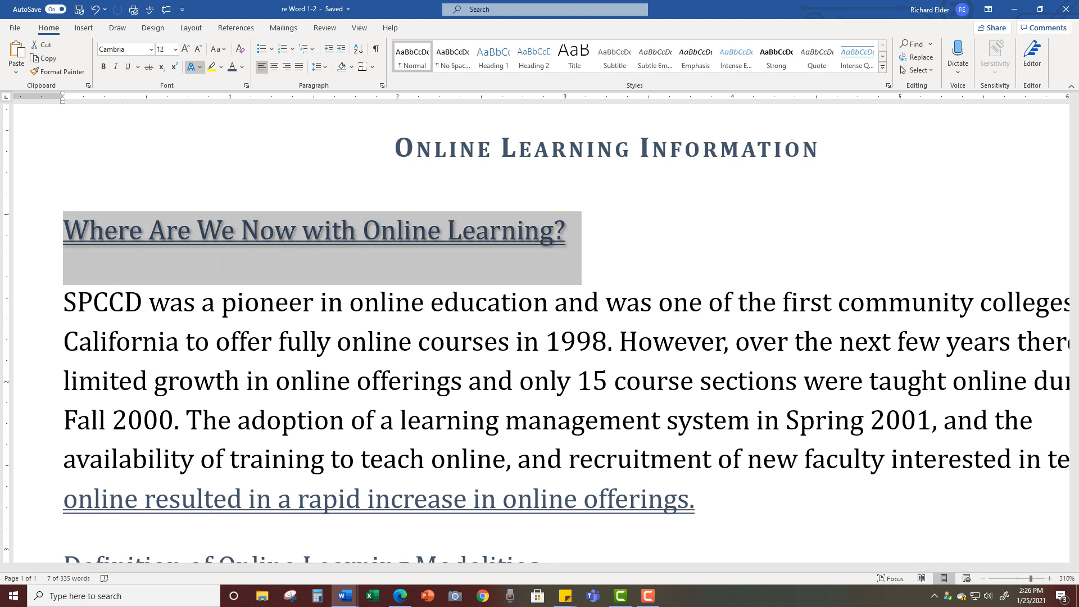
left_click(191, 67)
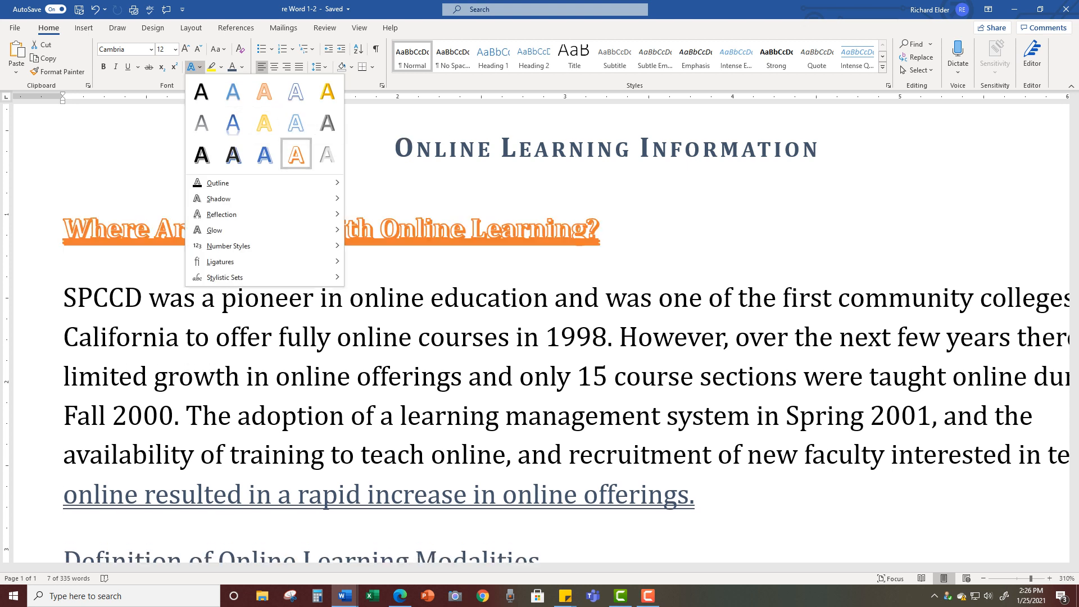
mouse_move(225, 215)
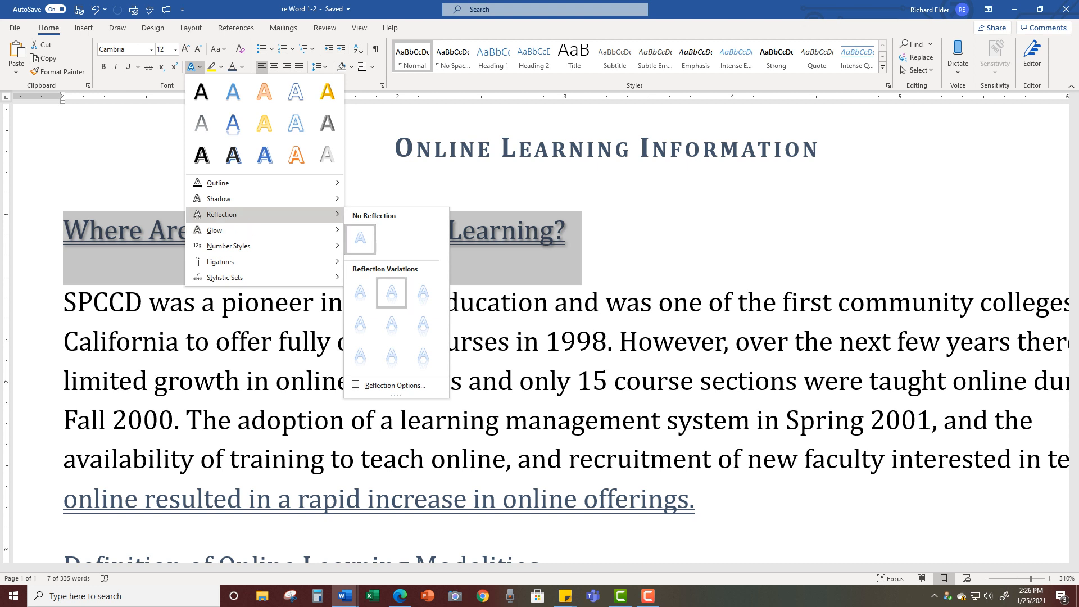
left_click(360, 292)
left_click(566, 231)
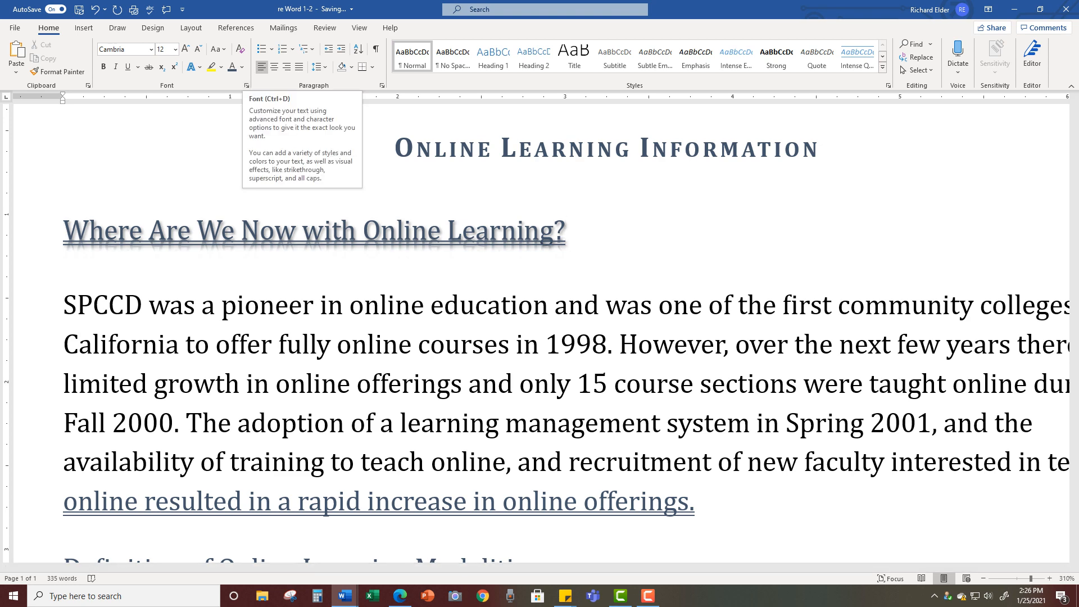
- Try the second reflection variation at the heading, and undo the reflection so only the shadow is left
left_click(196, 67)
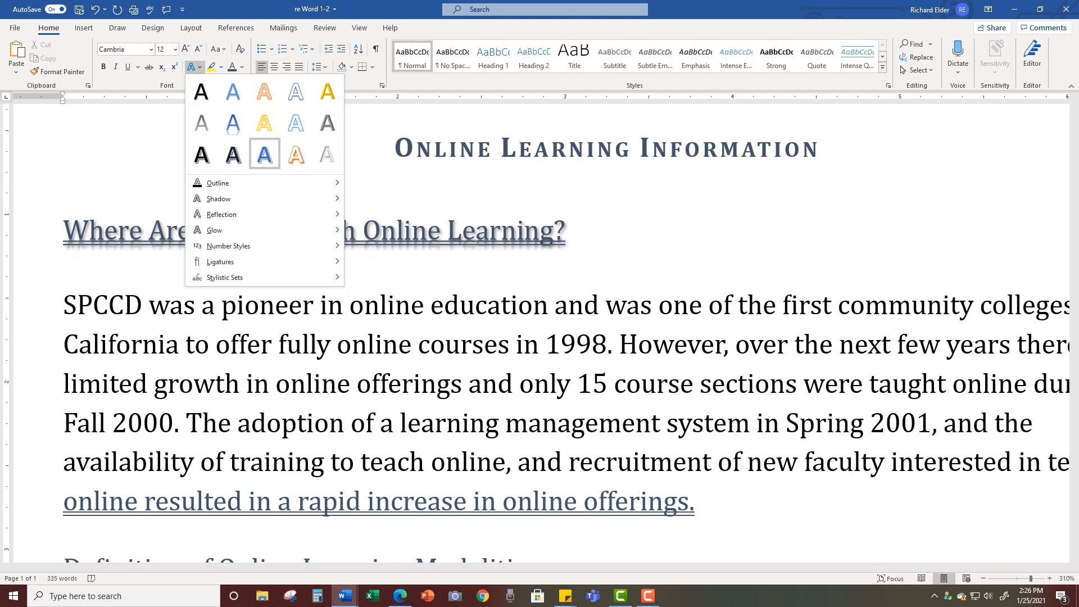
mouse_move(222, 214)
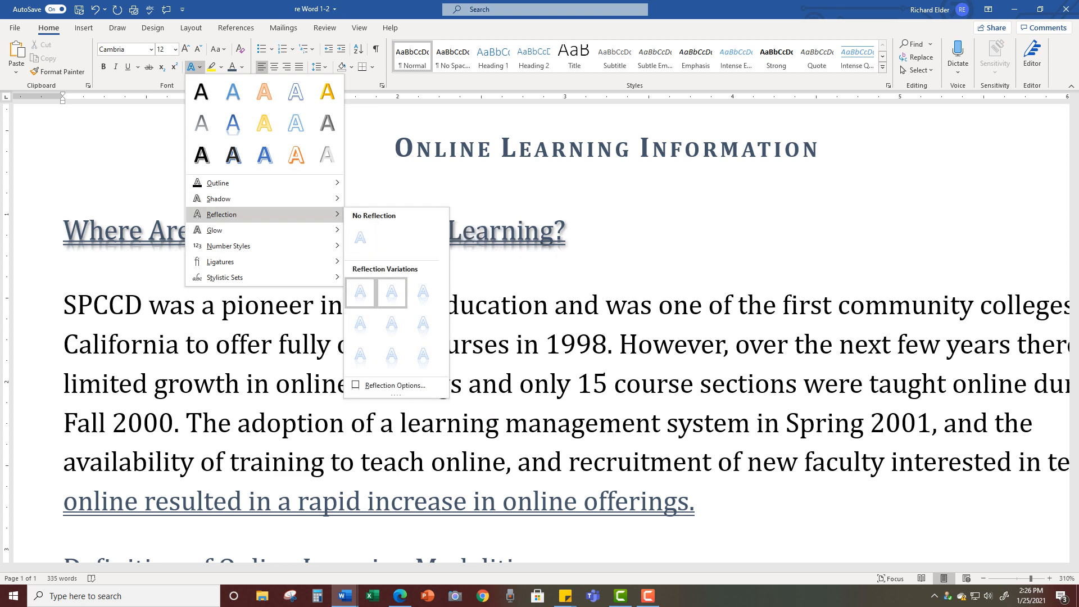
left_click(392, 292)
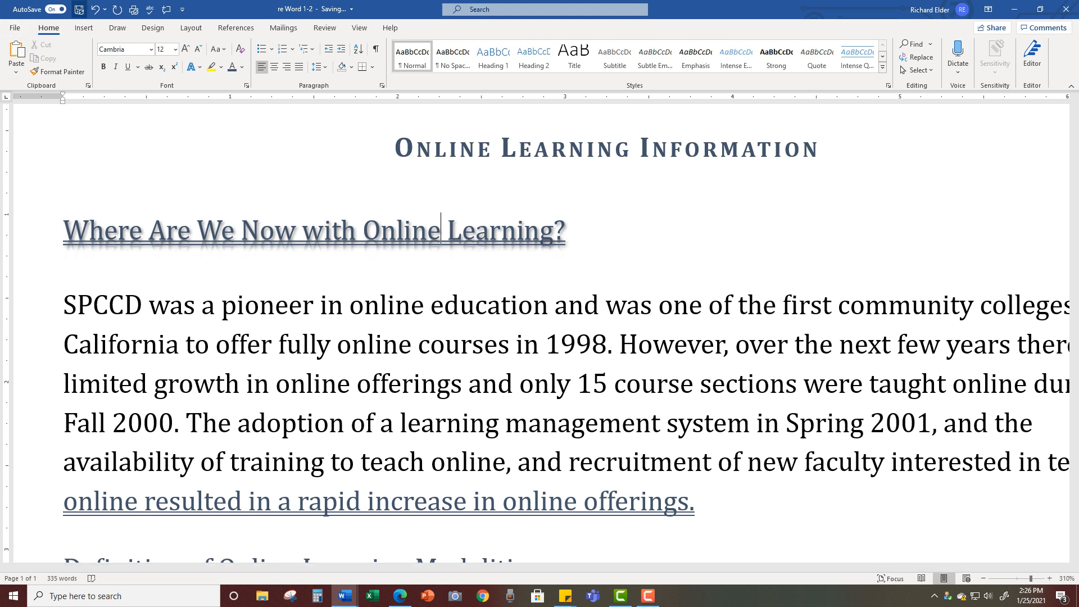
left_click(95, 9)
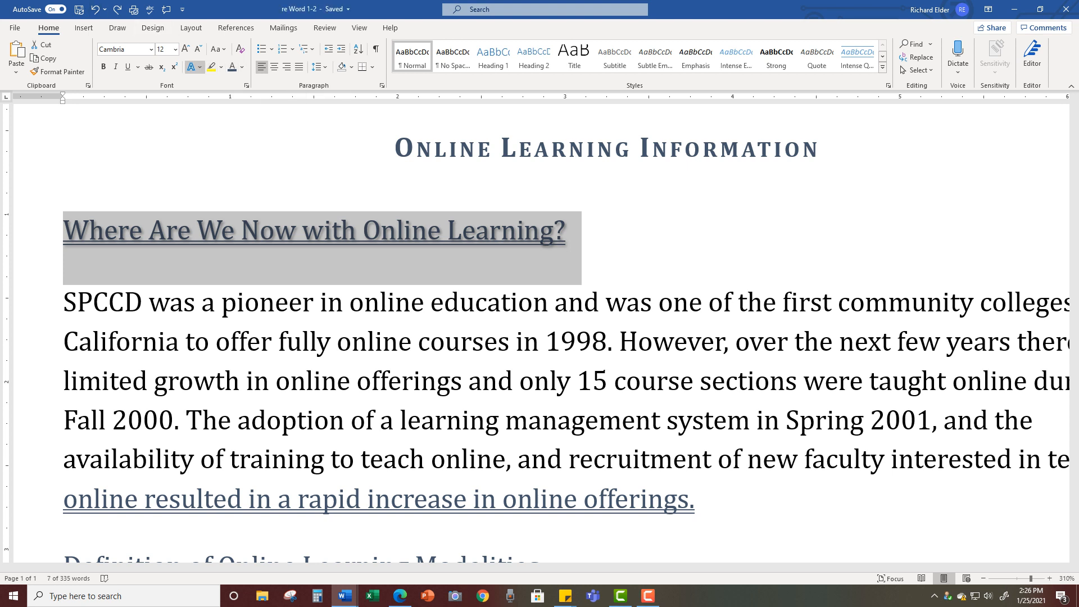
- Reapply the Offset: Bottom Right outer shadow to the selected heading and deselect it
left_click(191, 67)
mouse_move(225, 199)
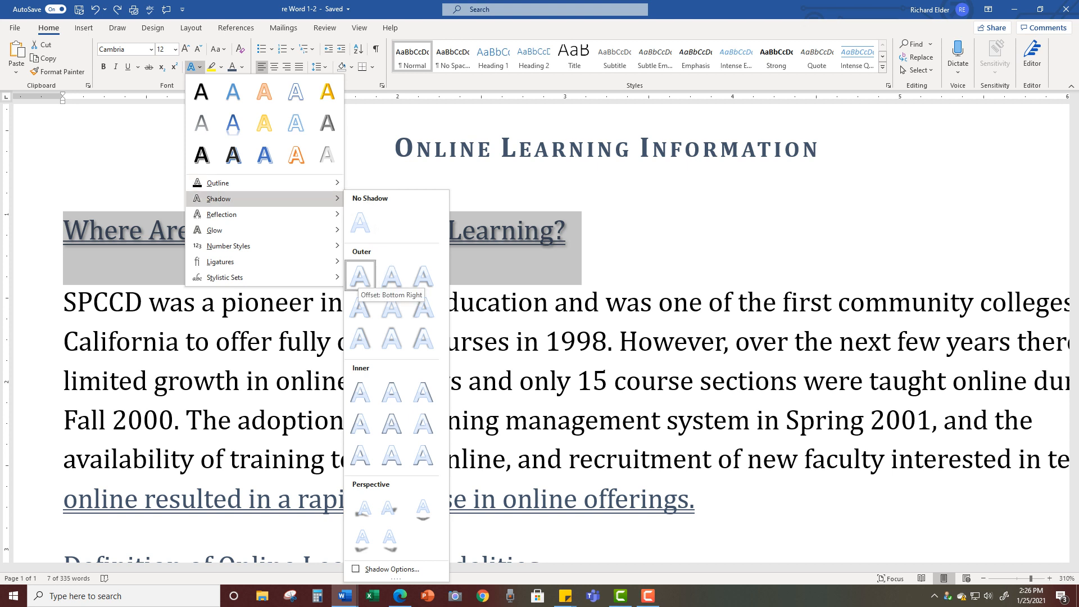
left_click(360, 276)
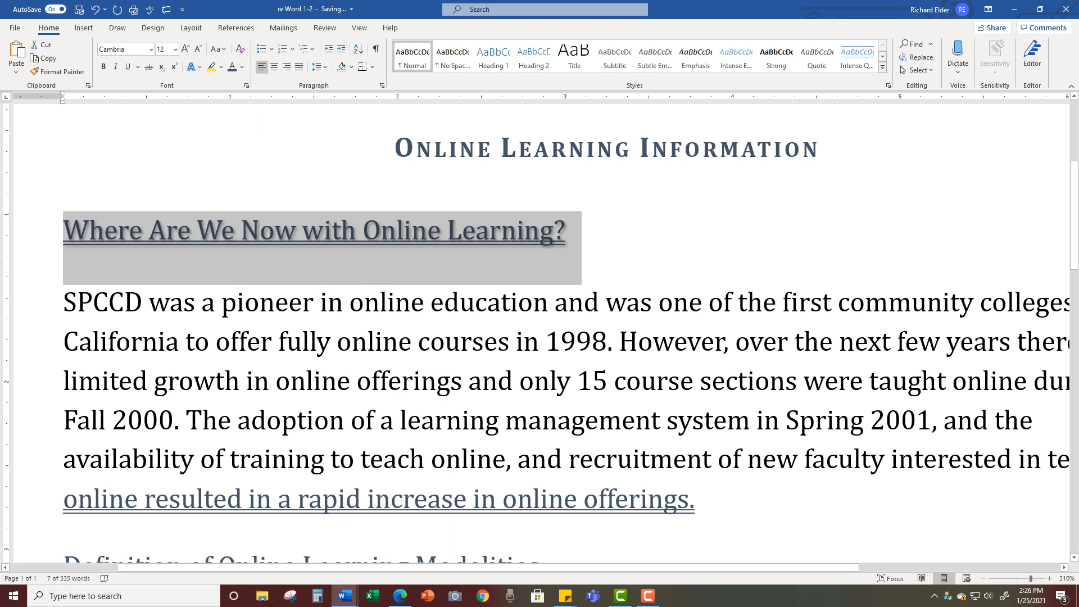
left_click(567, 230)
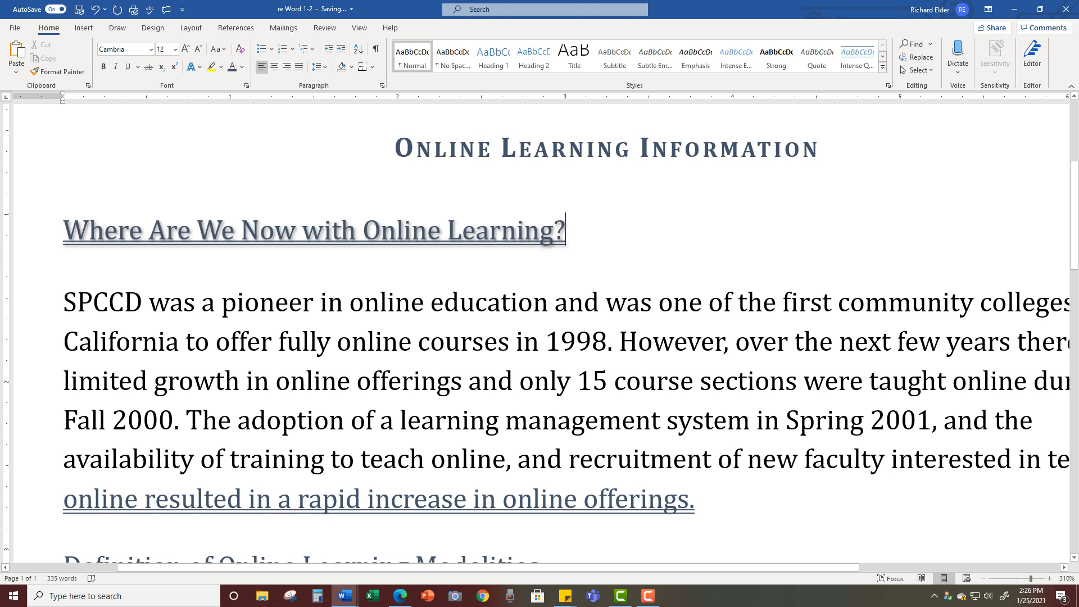
- Paint the first heading's shadow formatting onto the "Definition of Online Learning Modalities" heading and the Online Course: label with Format Painter
left_click_drag(566, 231, 63, 230)
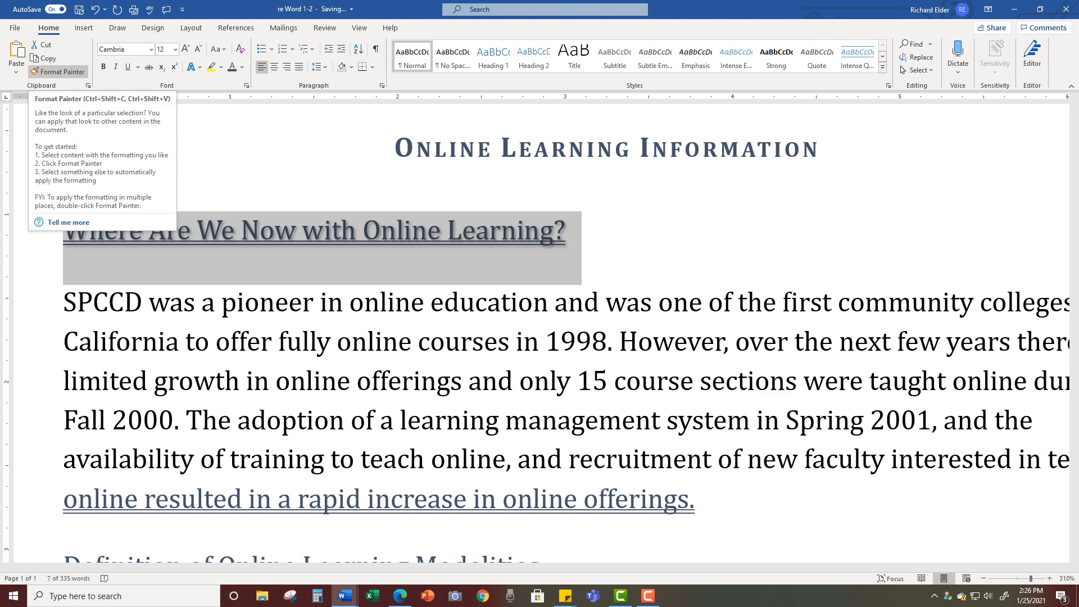
left_click(58, 71)
scroll(540, 332, "down", 2)
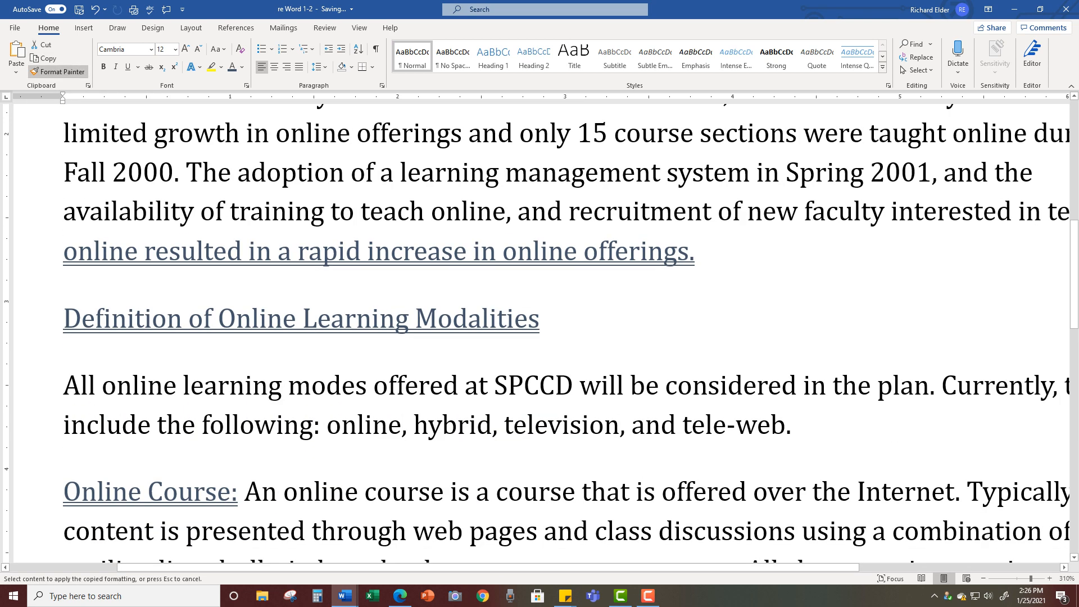
left_click_drag(63, 320, 556, 320)
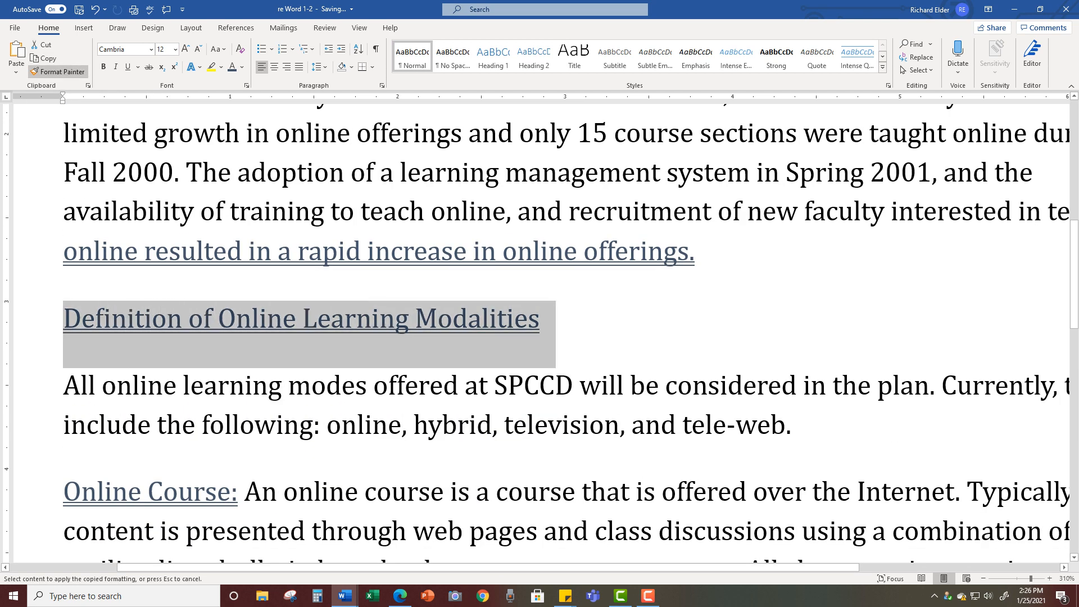
scroll(539, 332, "down", 2)
scroll(539, 332, "up", 2)
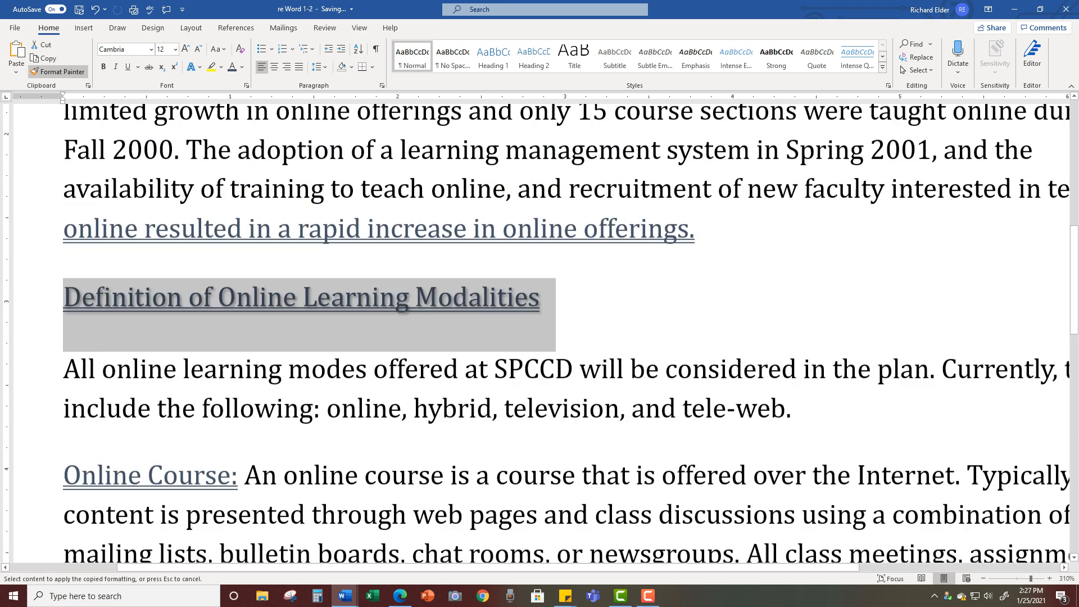
left_click_drag(63, 497, 244, 497)
left_click(541, 321)
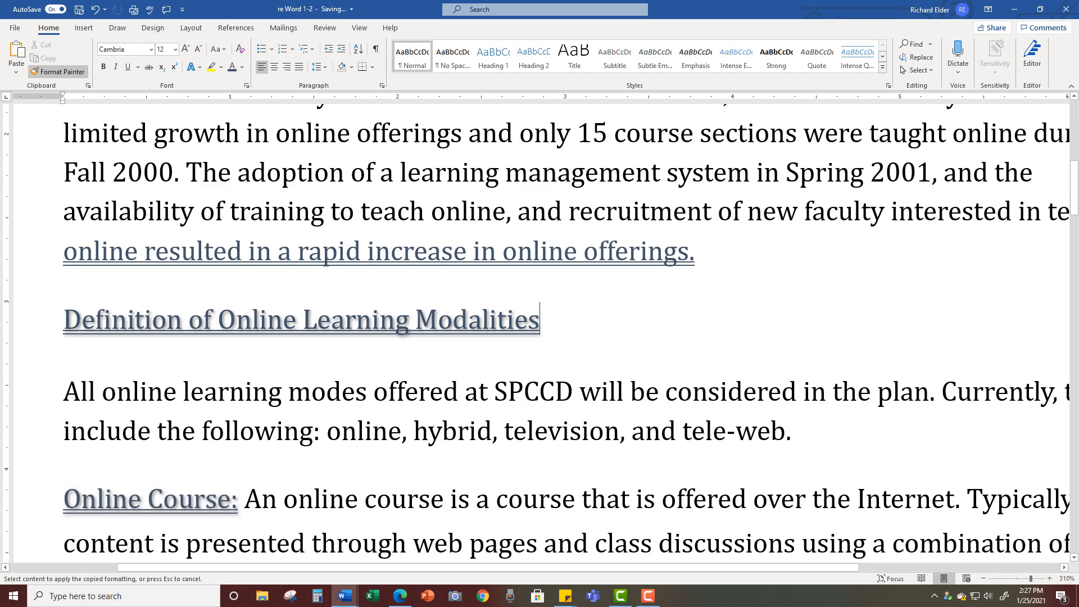
- Examine the painted headings and the remaining course labels across the whole handout at 100% zoom
scroll(539, 332, "down", 1)
scroll(540, 331, "down", 2)
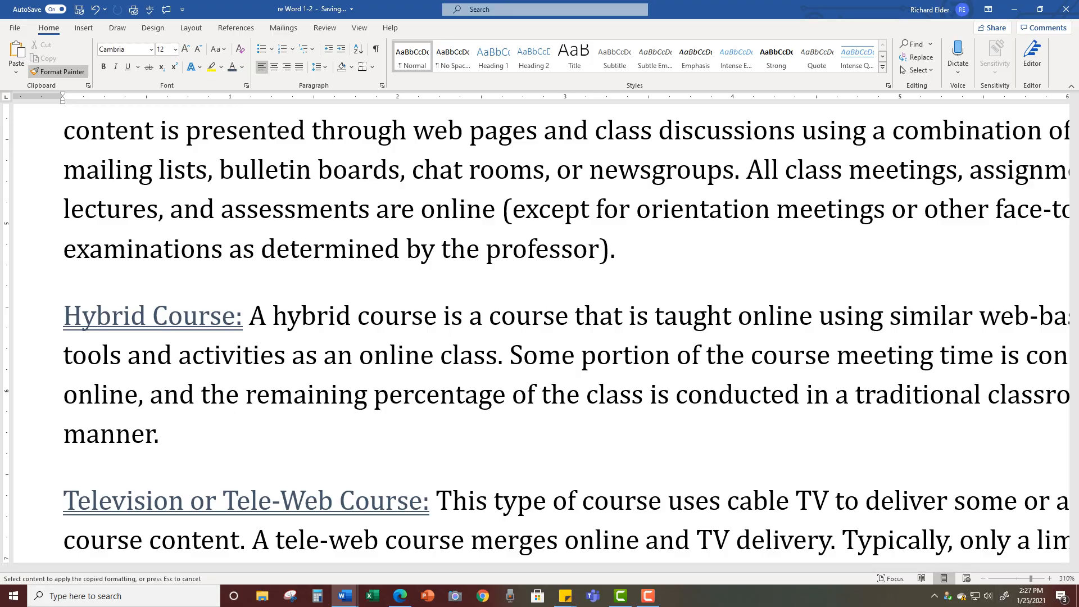
left_click(983, 578)
left_click(983, 578)
left_click(983, 578)
left_click(982, 578)
left_click(983, 578)
left_click(983, 578)
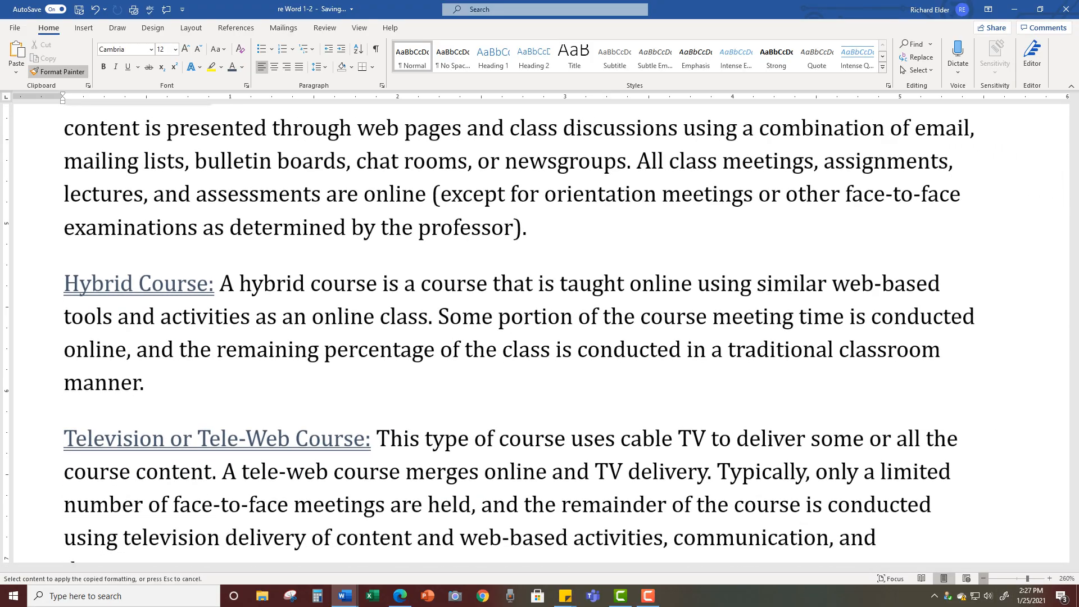
left_click(983, 579)
left_click(983, 578)
left_click(983, 578)
left_click(983, 579)
left_click(983, 579)
left_click(983, 578)
left_click(983, 578)
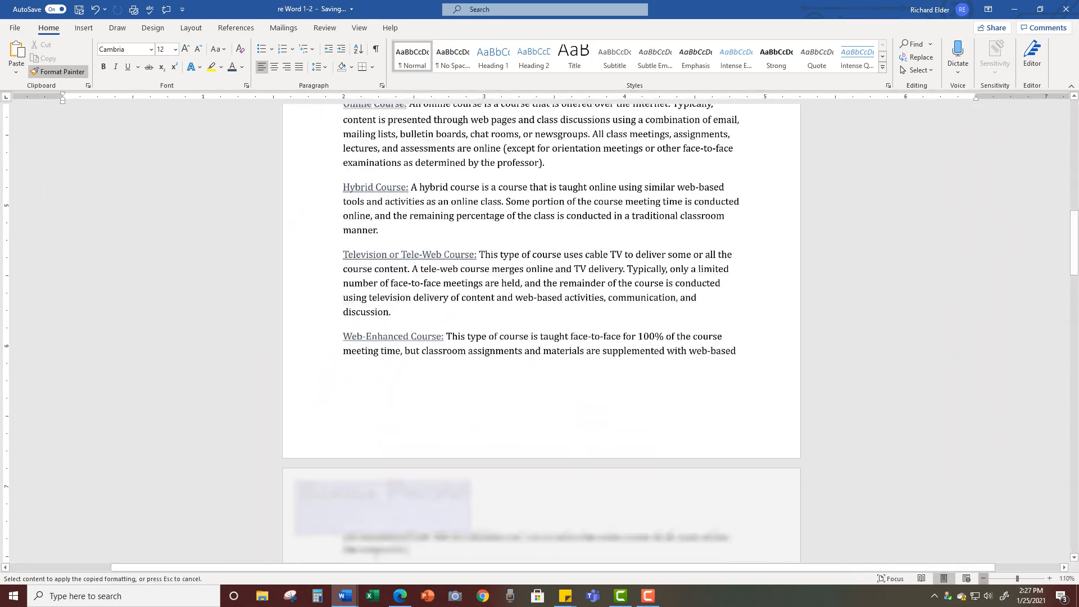
left_click(983, 578)
left_click(982, 578)
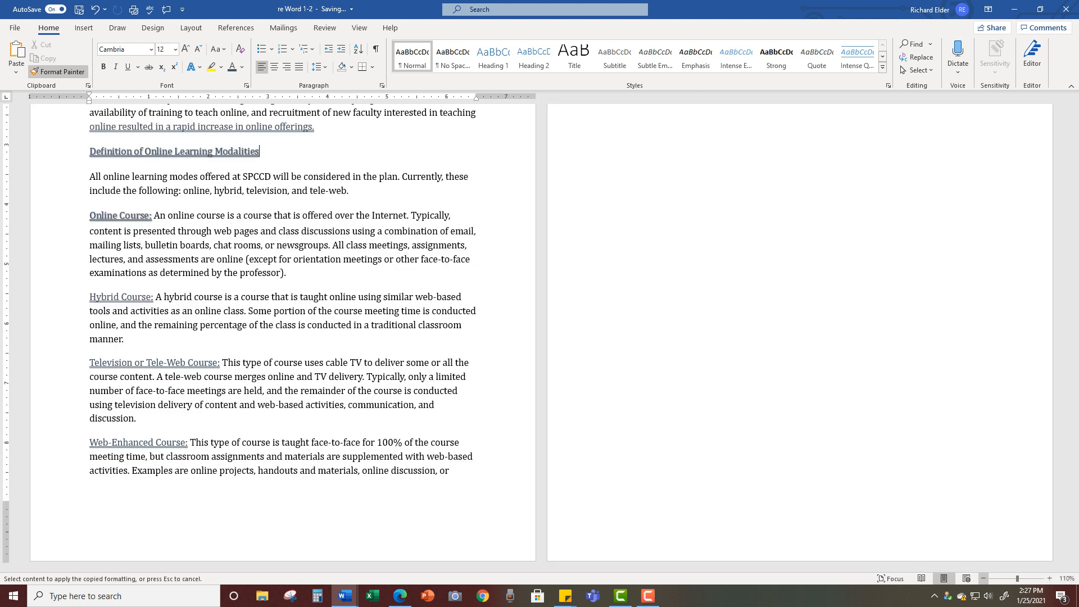
scroll(539, 337, "up", 5)
scroll(283, 337, "up", 2)
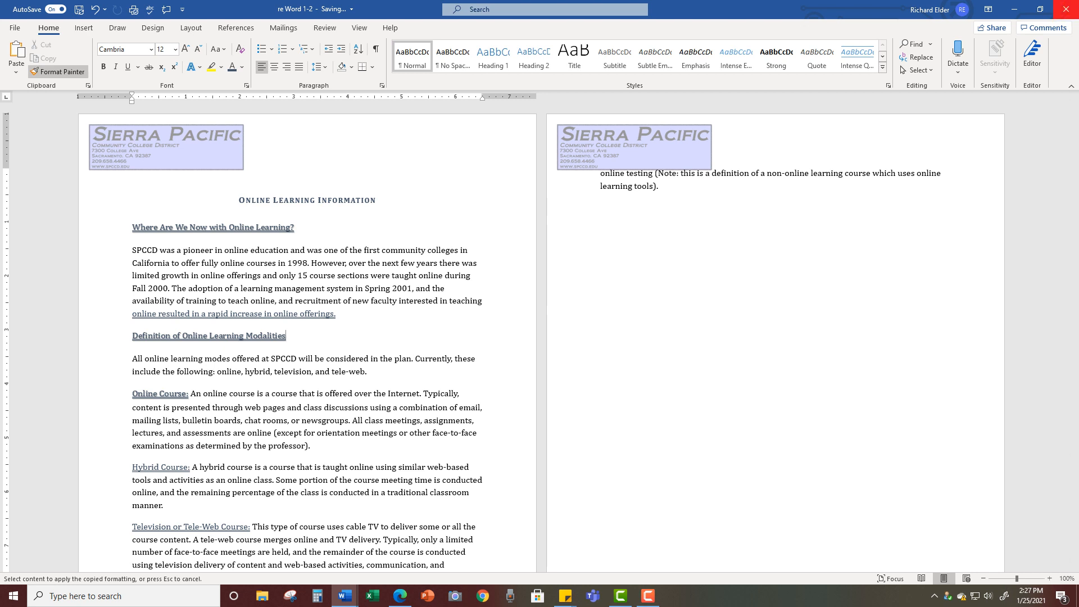
left_click(648, 596)
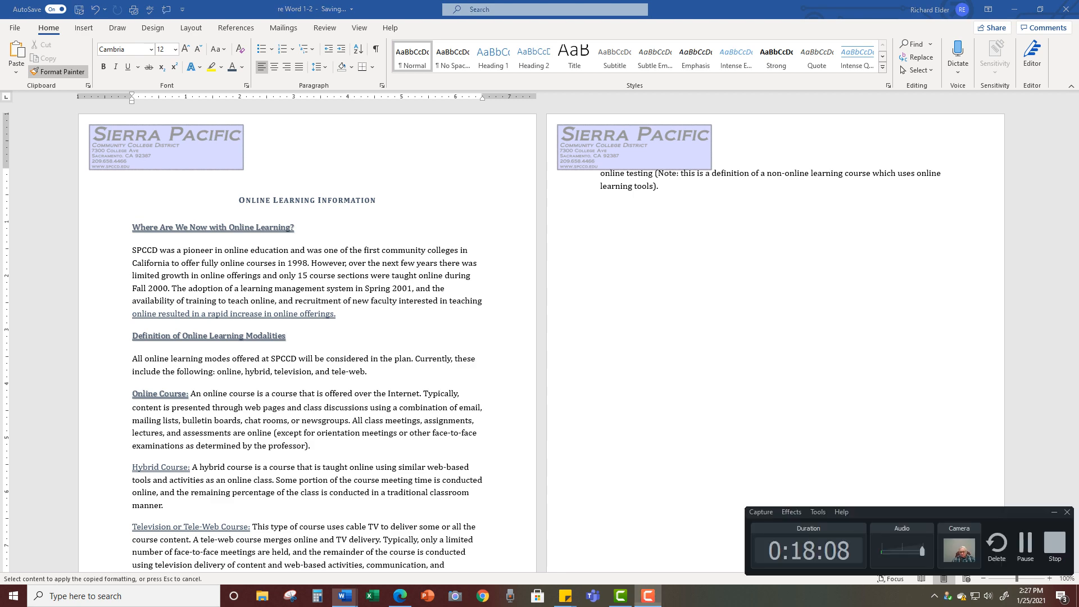